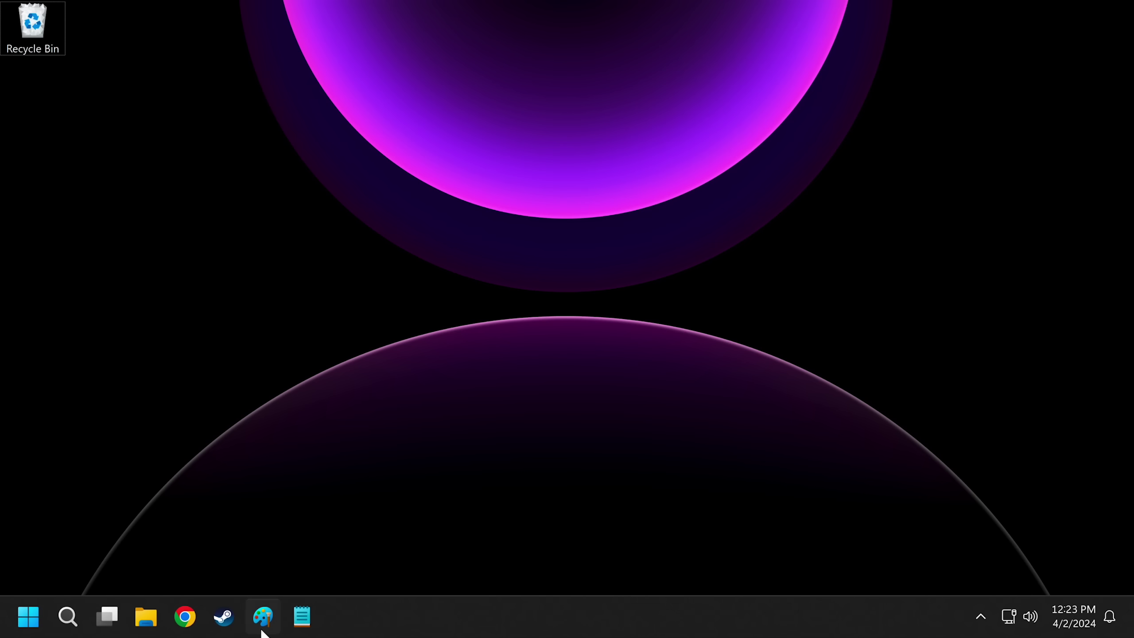
- Launch Paint, move the Mouse Properties dialog right and down, and show its Pointers tab
left_click(263, 628)
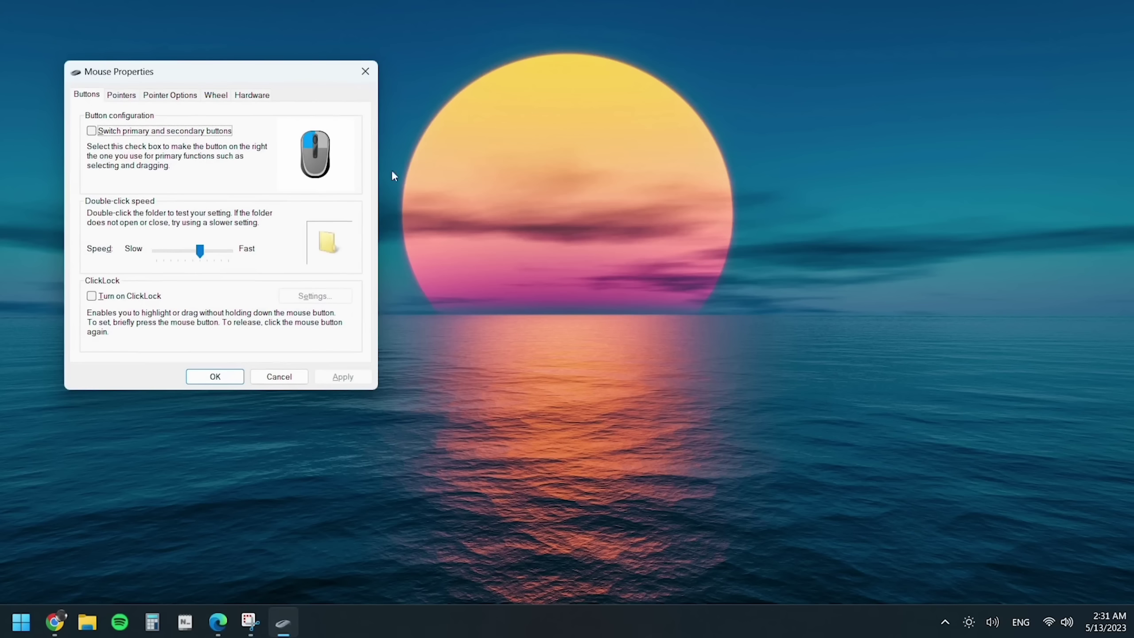
left_click_drag(171, 73, 329, 108)
left_click(281, 130)
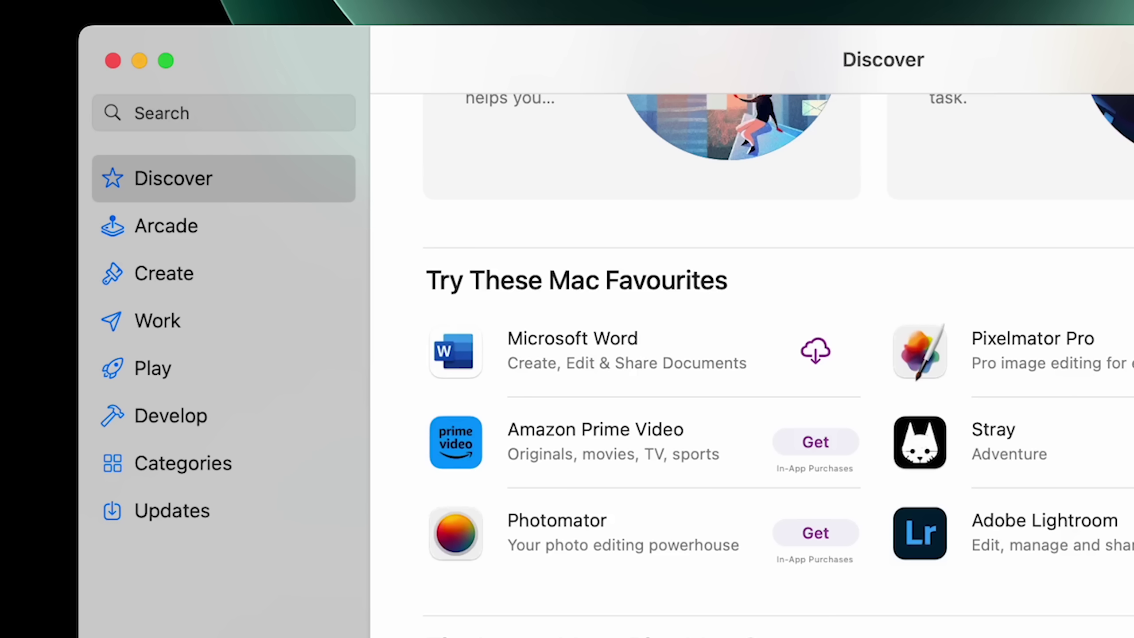
- Search the App Store for vlc, then for google chome, and quit the store
type("vlc")
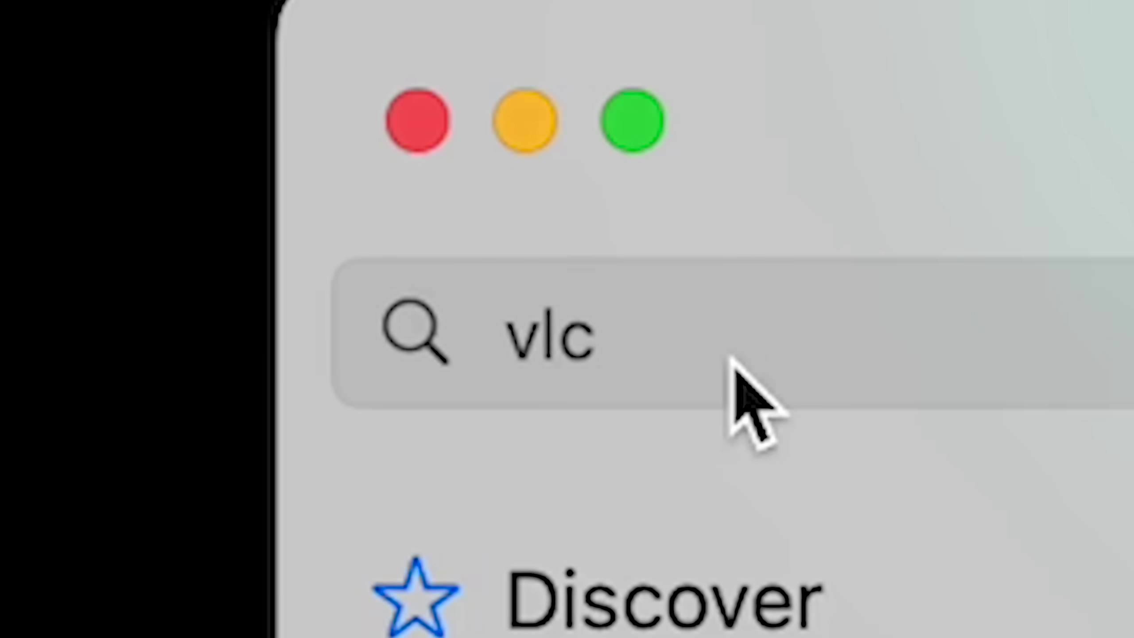
key("Return")
type("google chome")
key("Return")
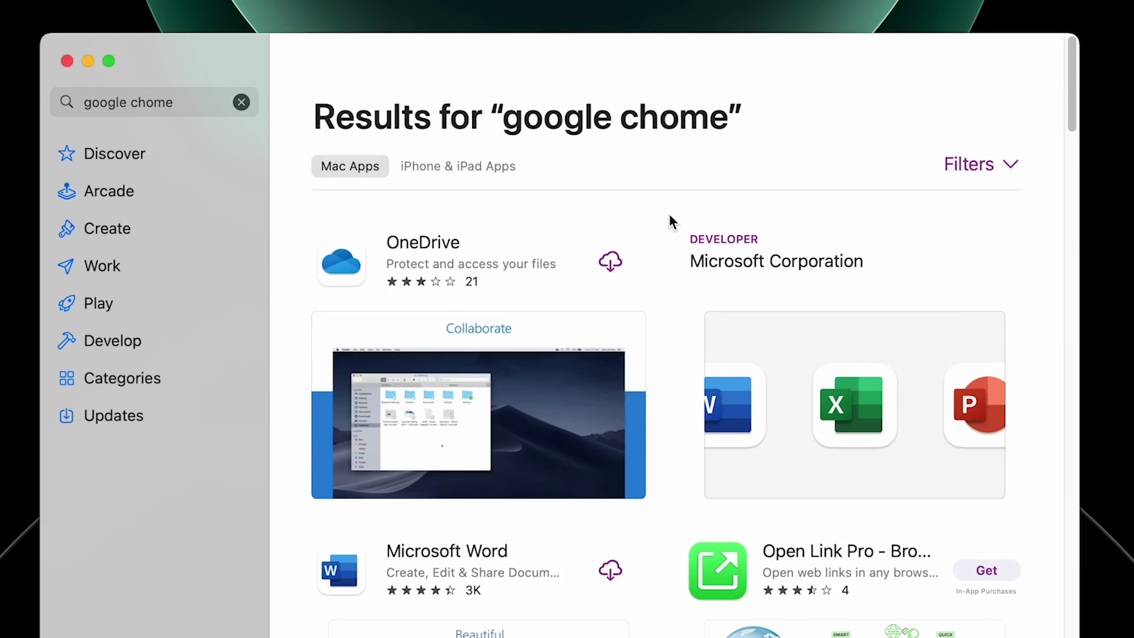
key("super+q")
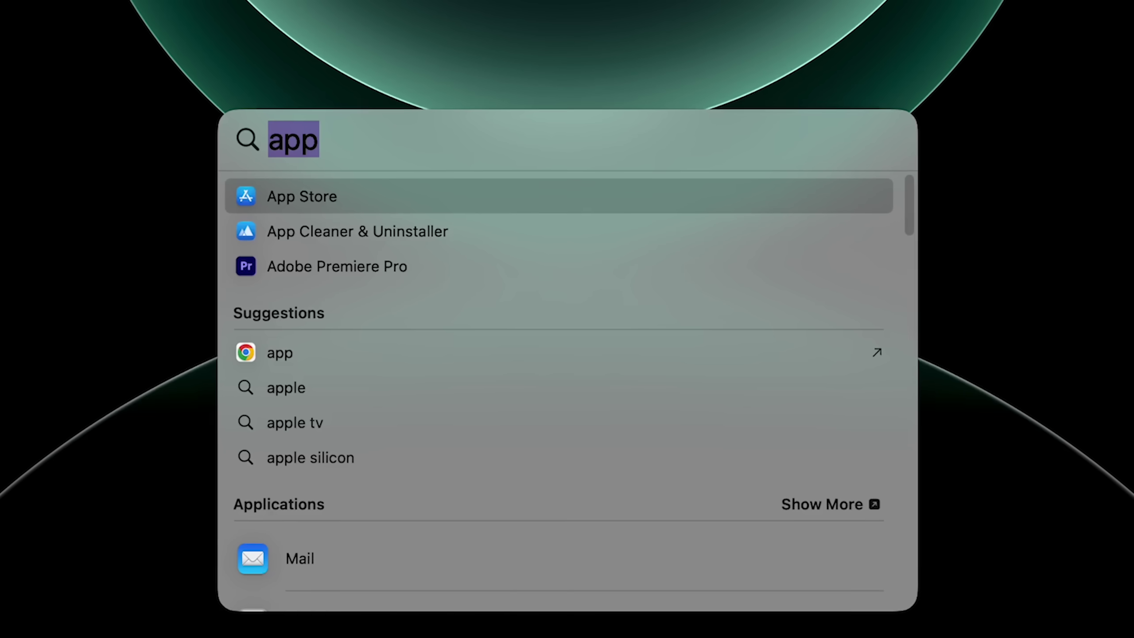
- Open Safari and hide Recently Closed Tabs, Reading List, Siri Suggestions, Privacy Report and Favourites
left_click(329, 201)
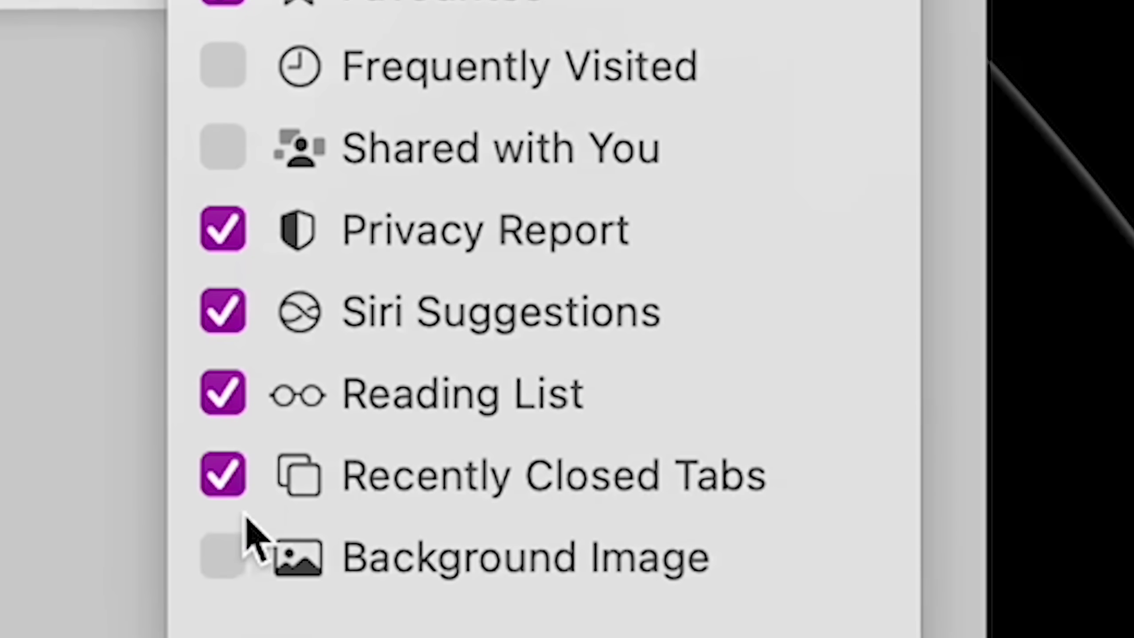
left_click(234, 478)
left_click(233, 396)
left_click(233, 314)
left_click(230, 232)
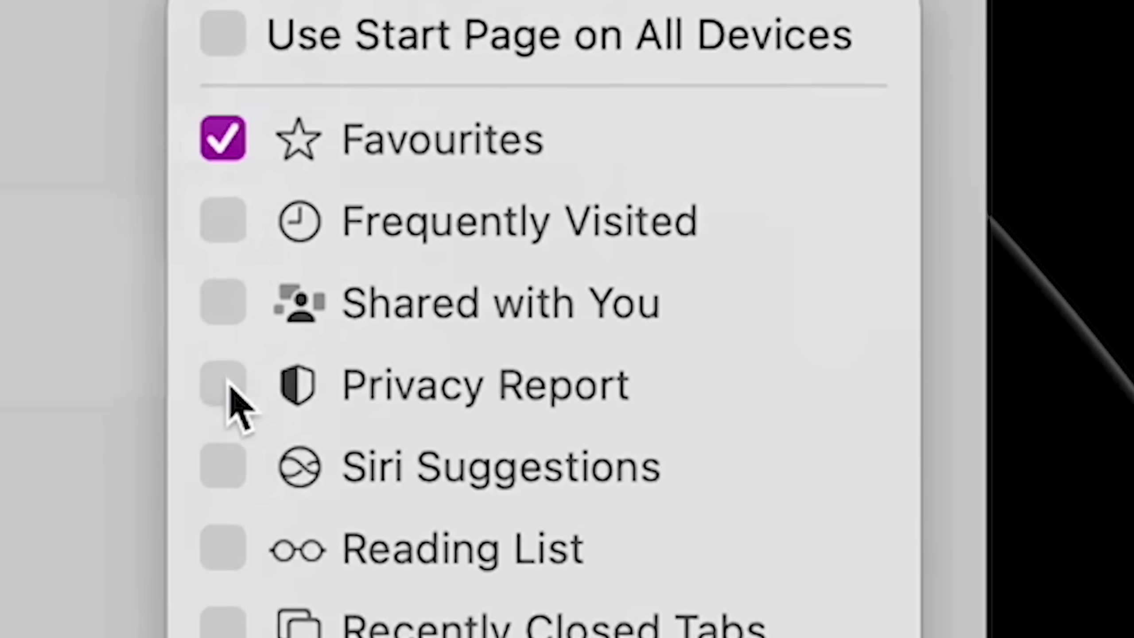
left_click(224, 140)
left_click(530, 80)
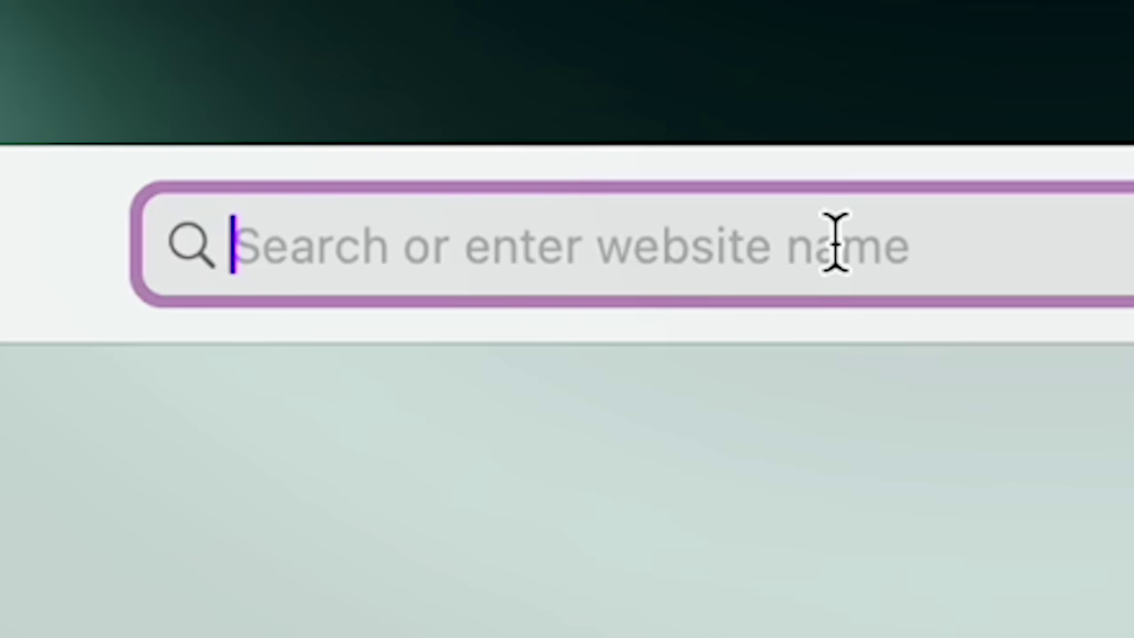
- Load rectangleapp.com in Safari's address bar
type("rectangle mac app")
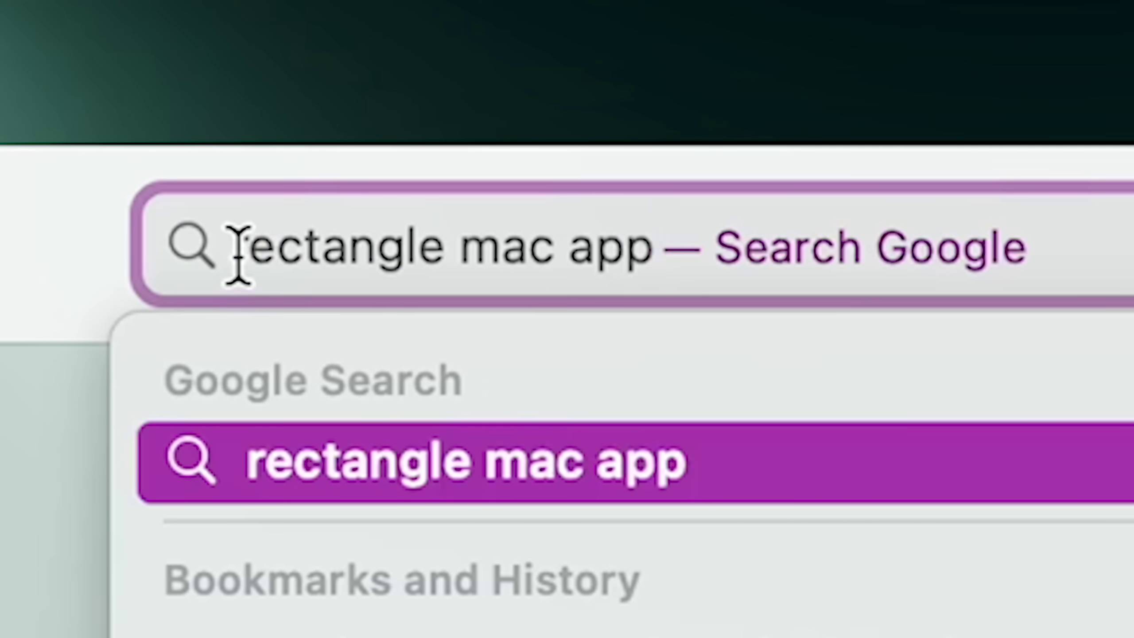
left_click_drag(235, 253, 990, 291)
left_click(720, 263)
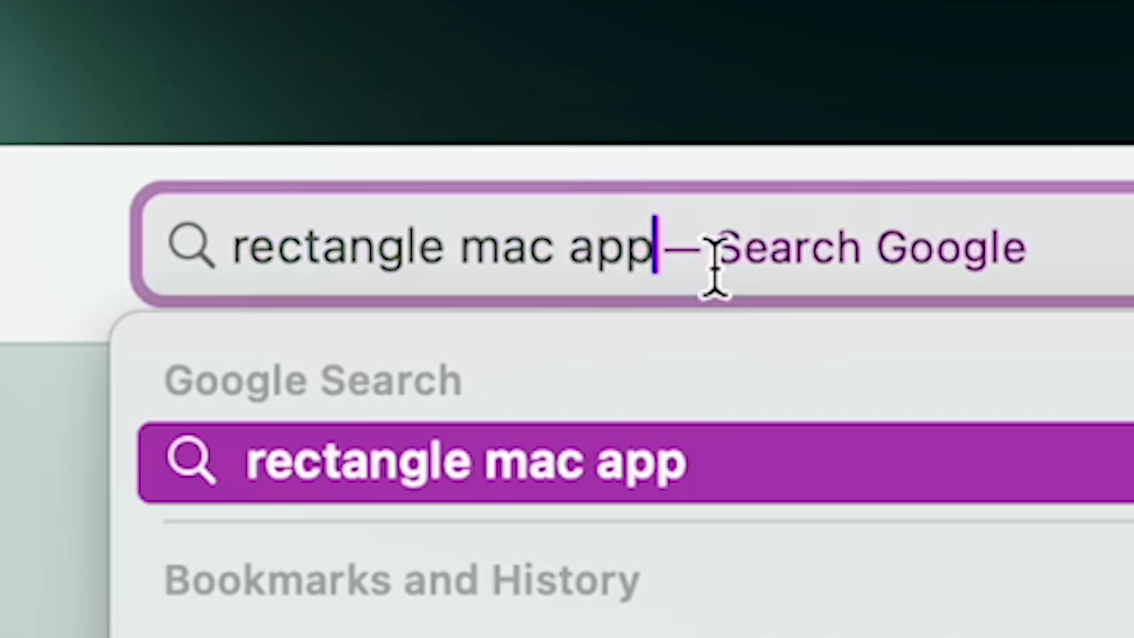
key("BackSpace")
key("BackSpace")
key("BackSpace")
key("BackSpace")
key("BackSpace")
key("BackSpace")
key("BackSpace")
key("BackSpace")
key("BackSpace")
key("BackSpace")
type("leapp.com")
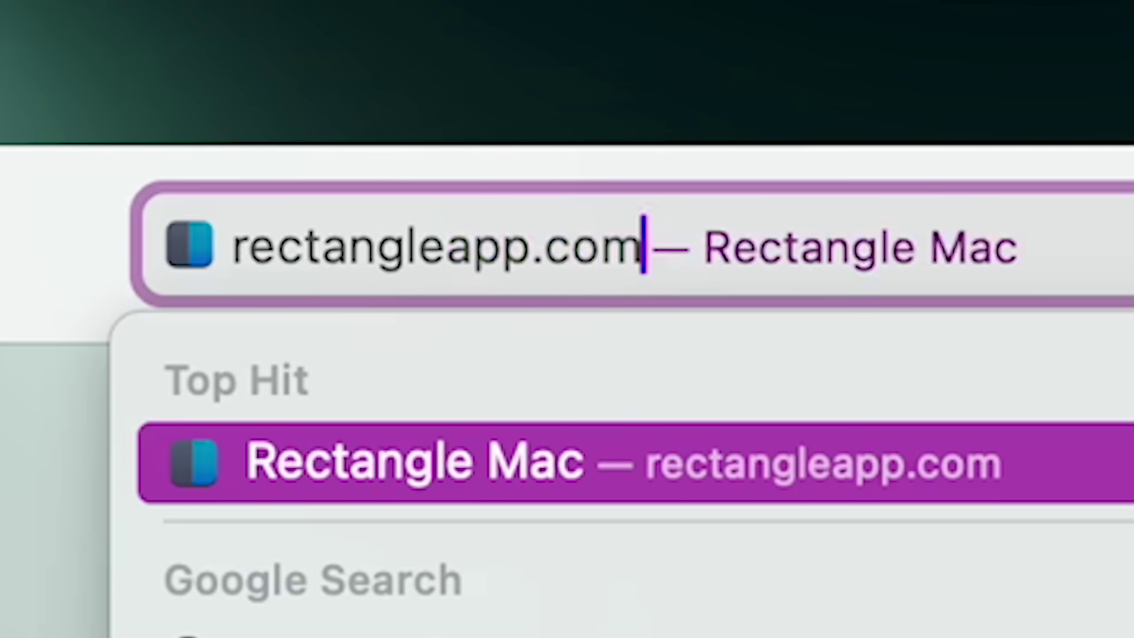
key("Return")
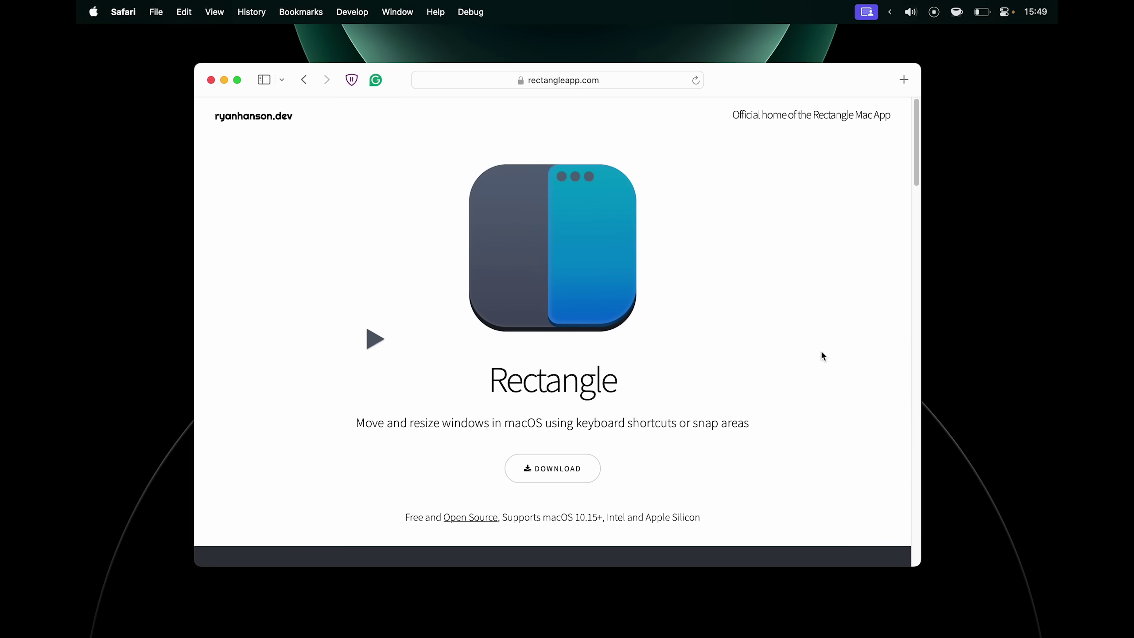
- Quit the already running Rectangle app from its menu-bar icon
left_click(890, 14)
left_click(886, 39)
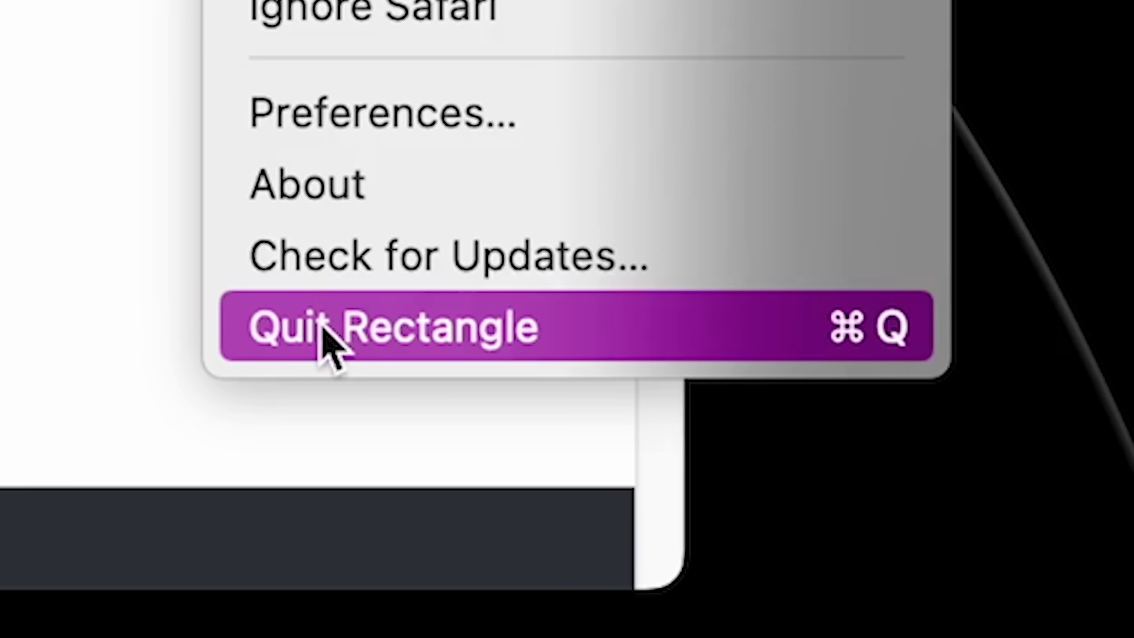
left_click(323, 331)
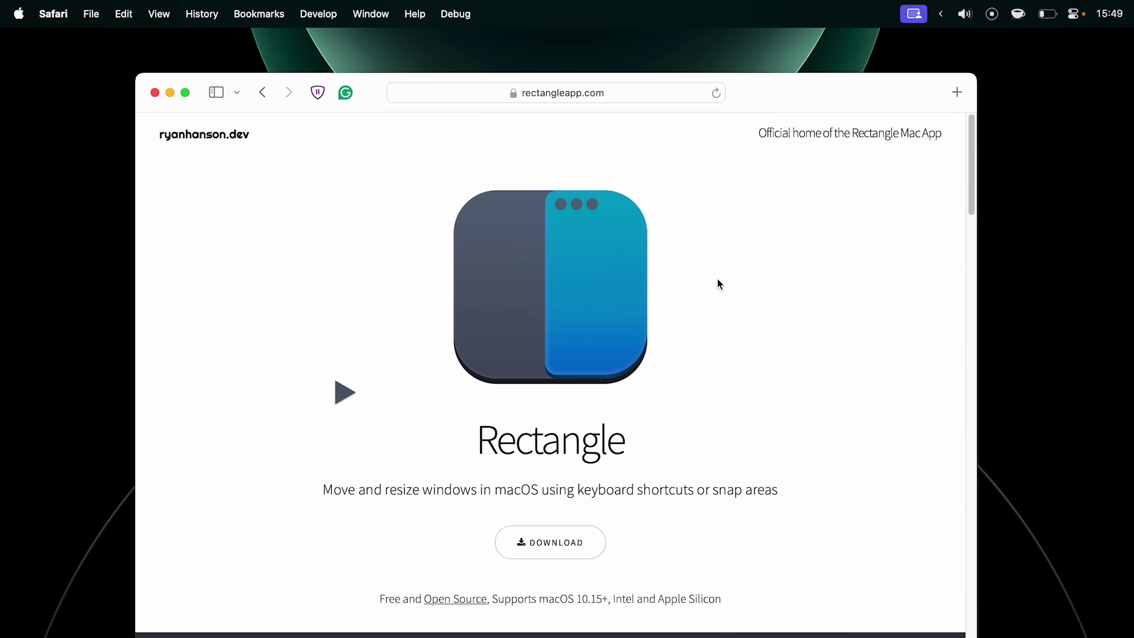
- Rearrange the browser windows, then download the Rectangle installer, allowing downloads from the site
left_click_drag(775, 91, 844, 99)
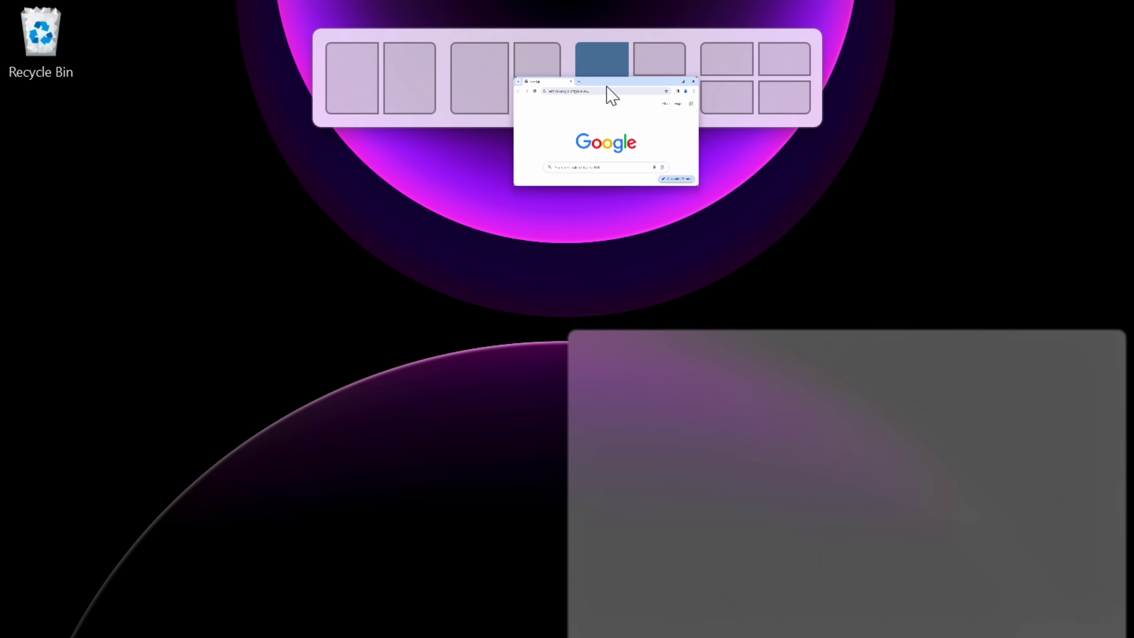
left_click_drag(608, 94, 2, 286)
left_click_drag(456, 25, 1133, 112)
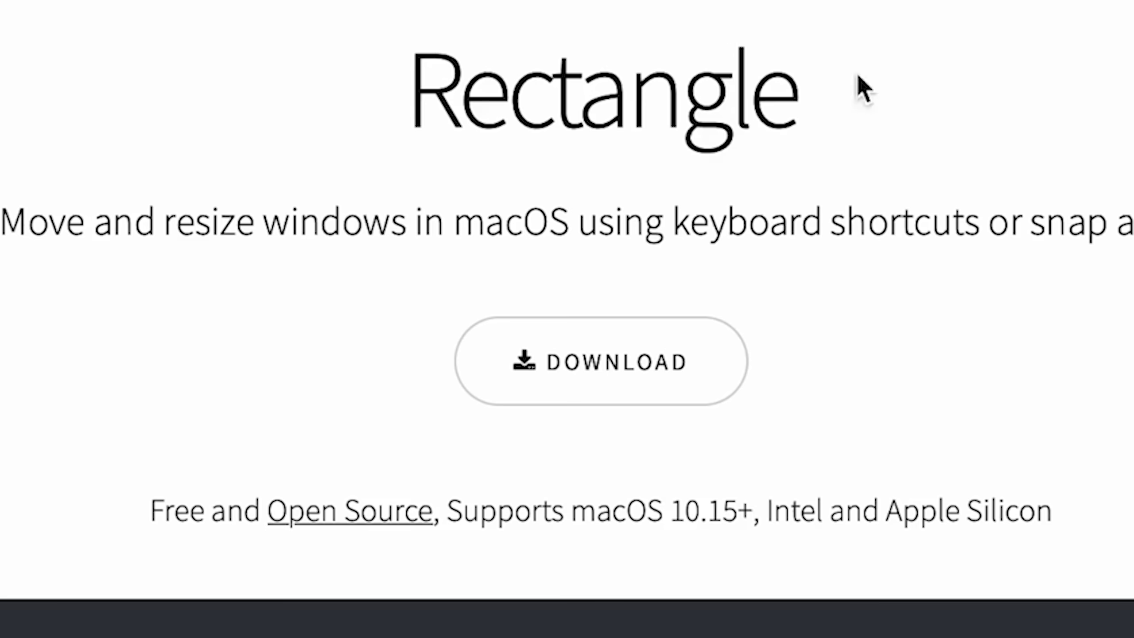
left_click(608, 297)
left_click(902, 396)
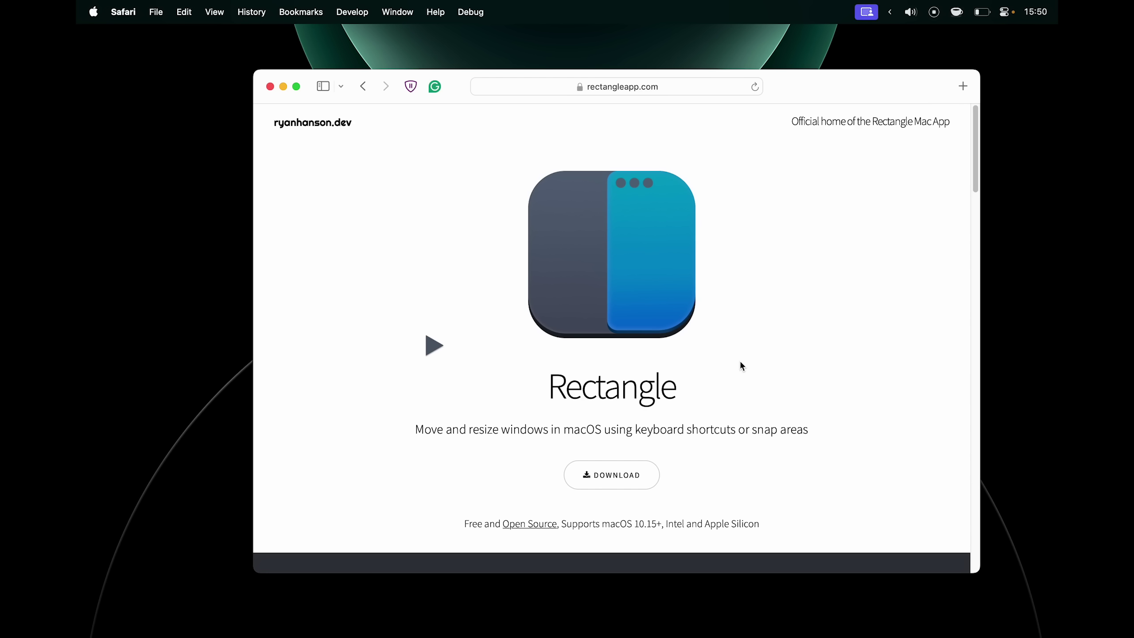
- Open Downloads in Finder and start renaming Rectangle0.76.dmg, then cancel without changes
left_click(282, 88)
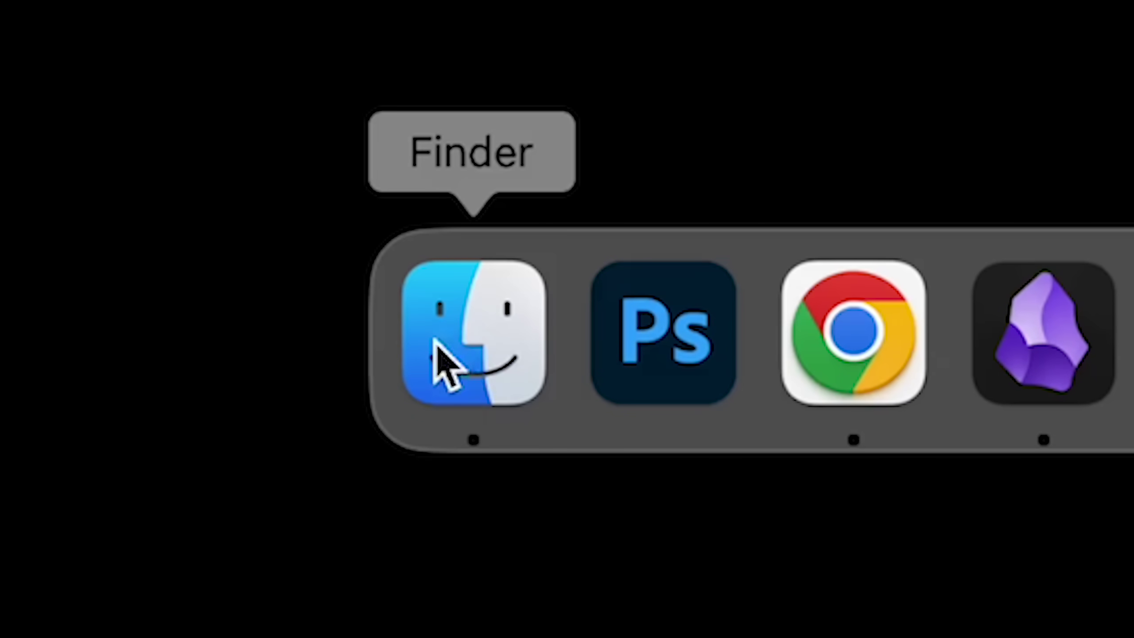
left_click(430, 377)
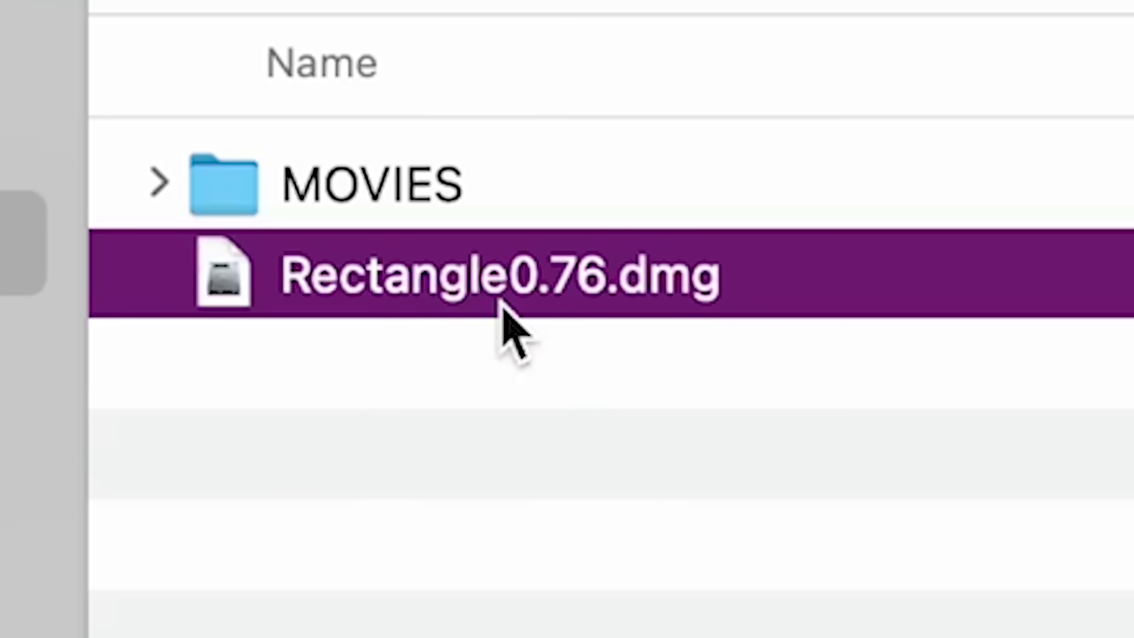
left_click(986, 423)
left_click_drag(615, 300, 768, 325)
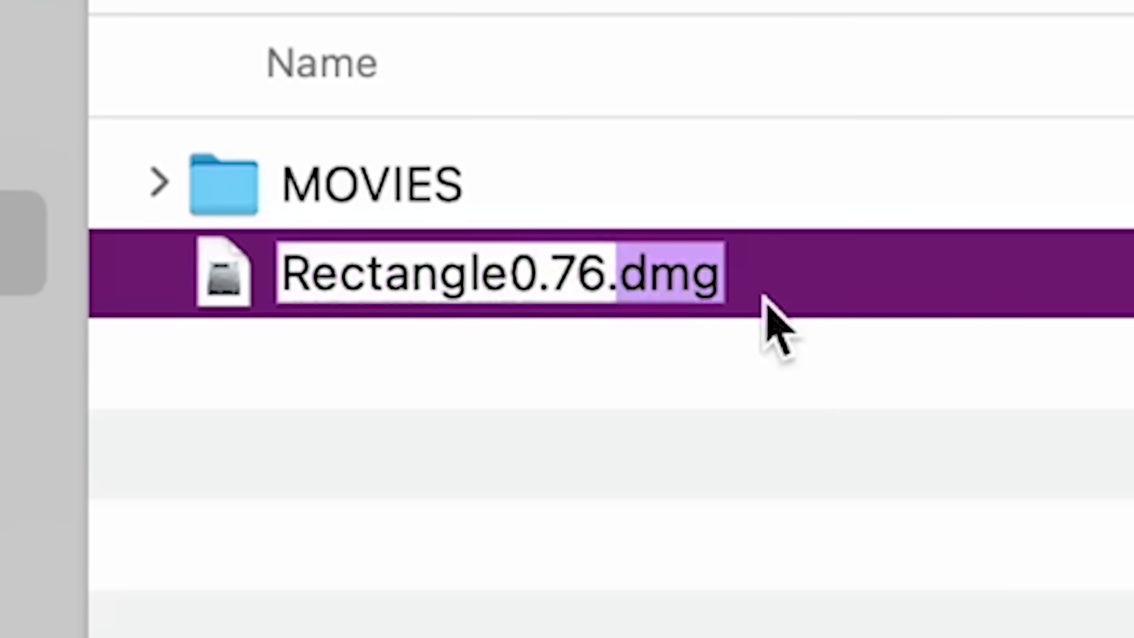
key("Return")
- Show the Get Info window for Rectangle0.76.dmg
left_click(631, 410)
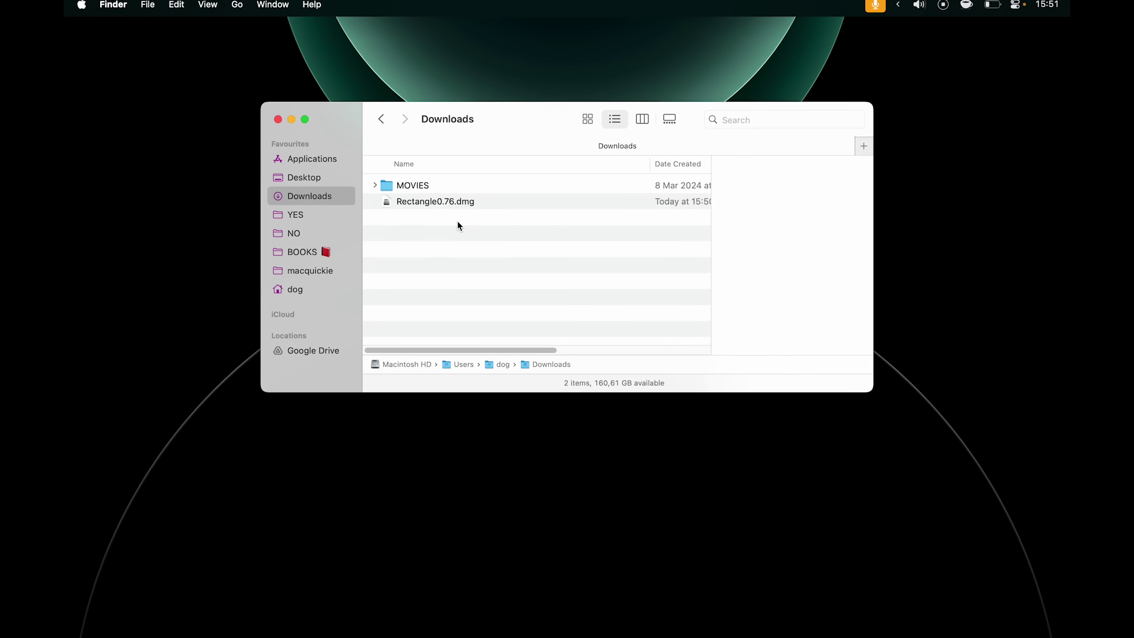
left_click(435, 205)
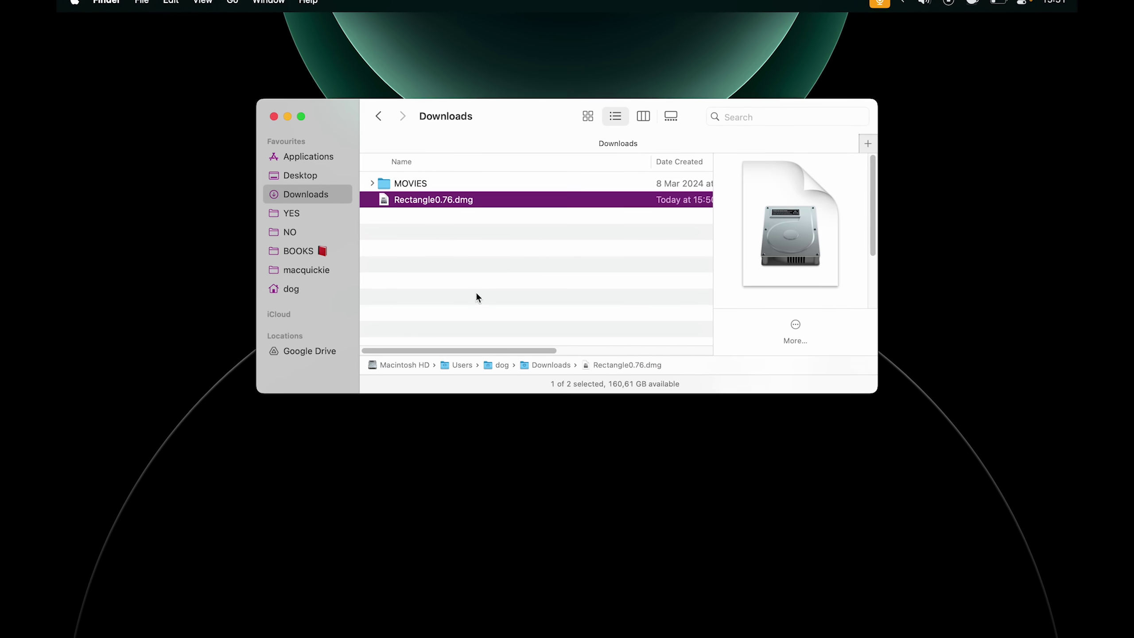
key("super+i")
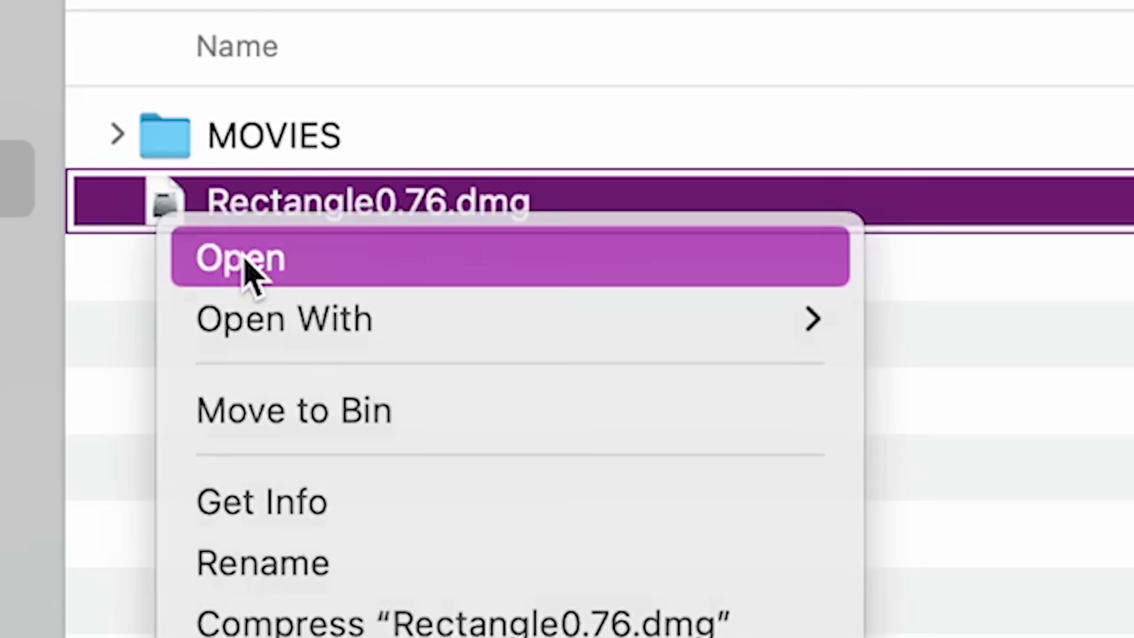
- Mount Rectangle0.76.dmg, then launch Rectangle via Spotlight and accept the downloaded-app warning
left_click(410, 218)
left_click_drag(402, 38, 402, 114)
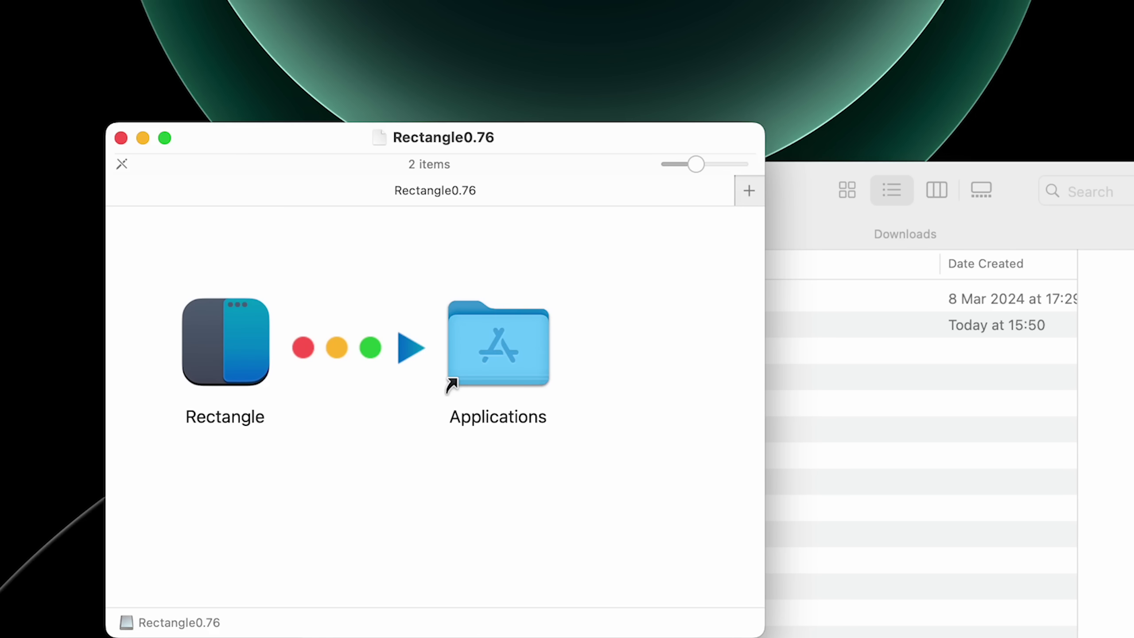
key("super+space")
type("rectangle")
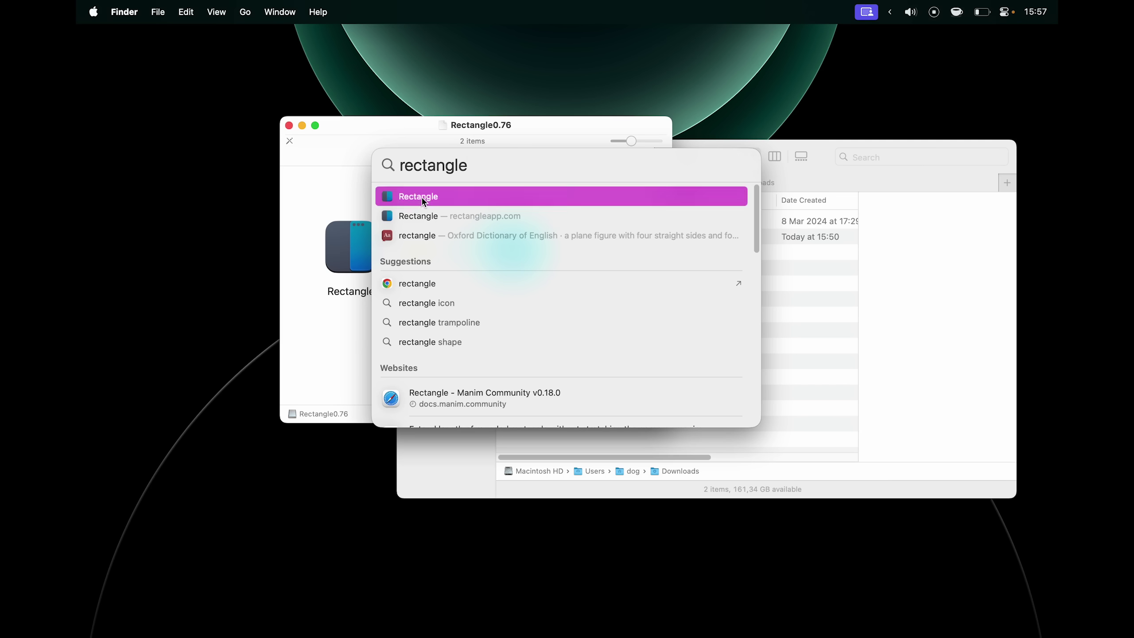
key("Return")
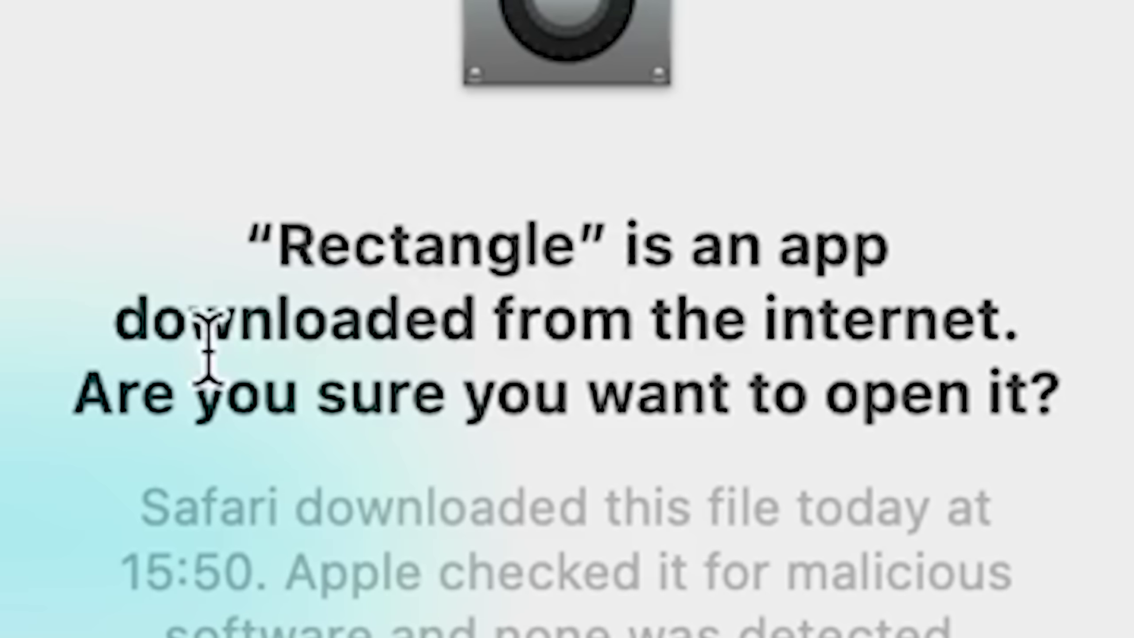
left_click_drag(416, 325, 645, 322)
left_click_drag(150, 391, 1089, 385)
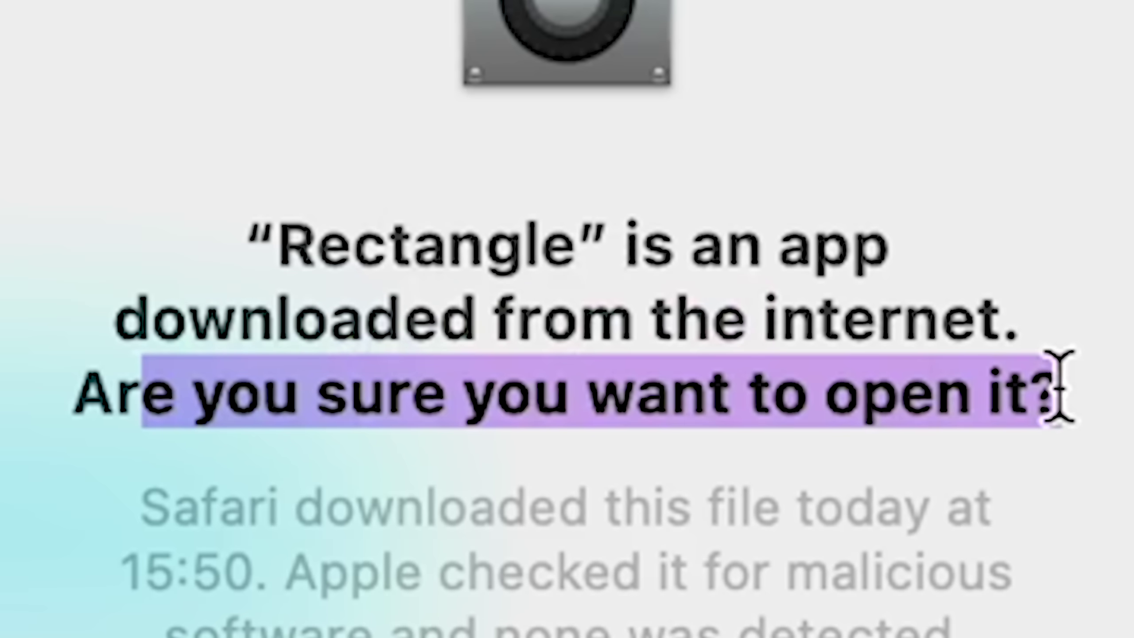
left_click(913, 502)
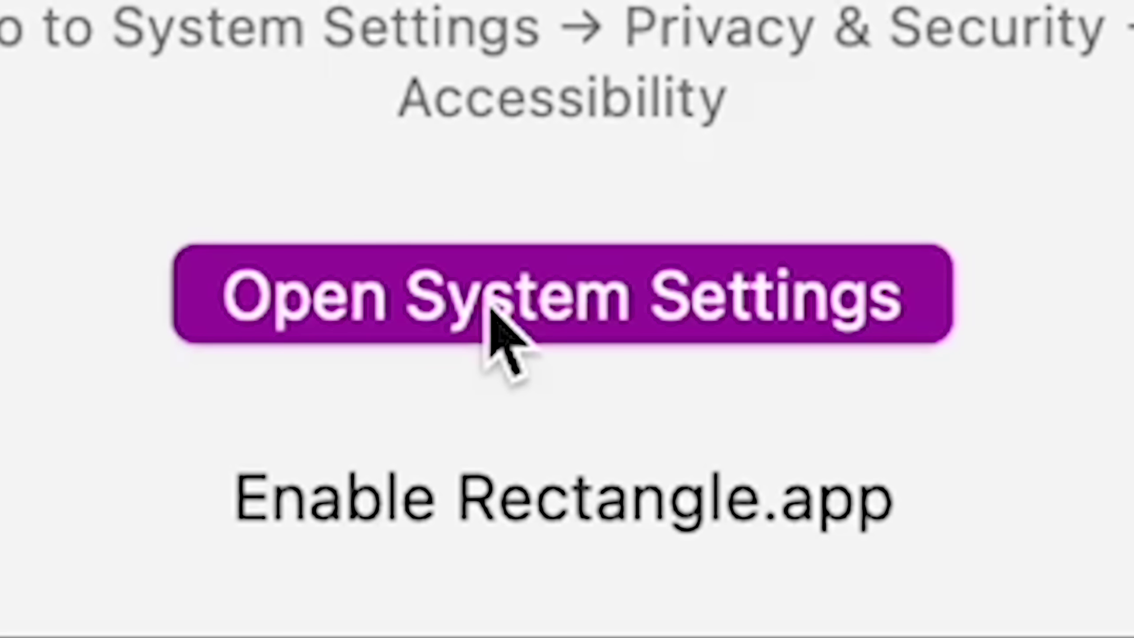
- Grant Rectangle Accessibility permission in System Settings
left_click(519, 514)
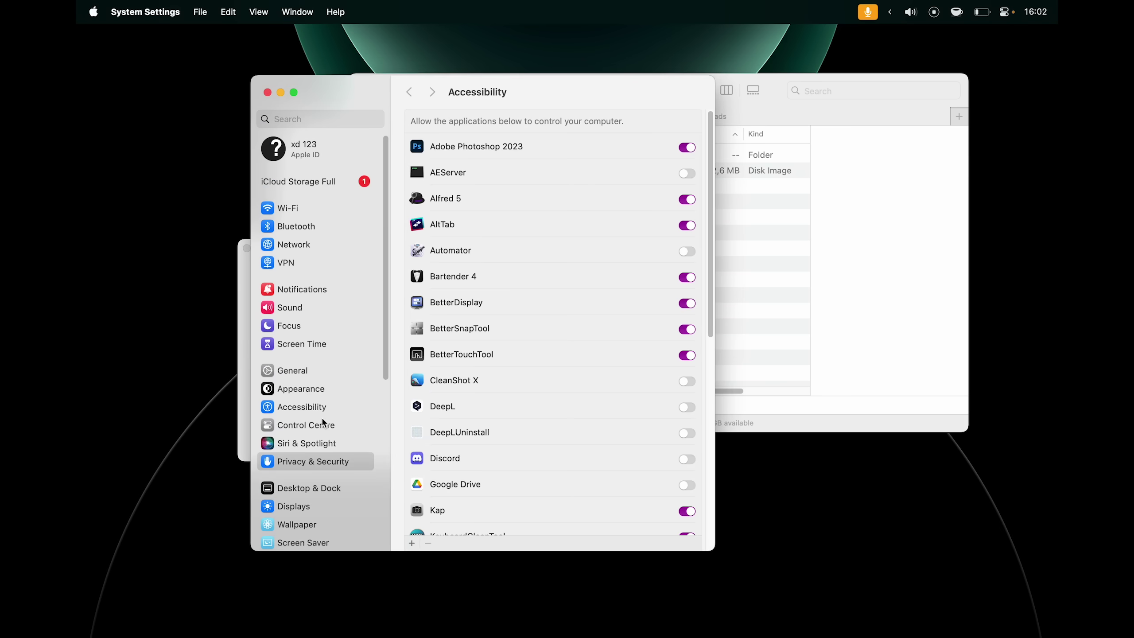
scroll(498, 351, "down", 10)
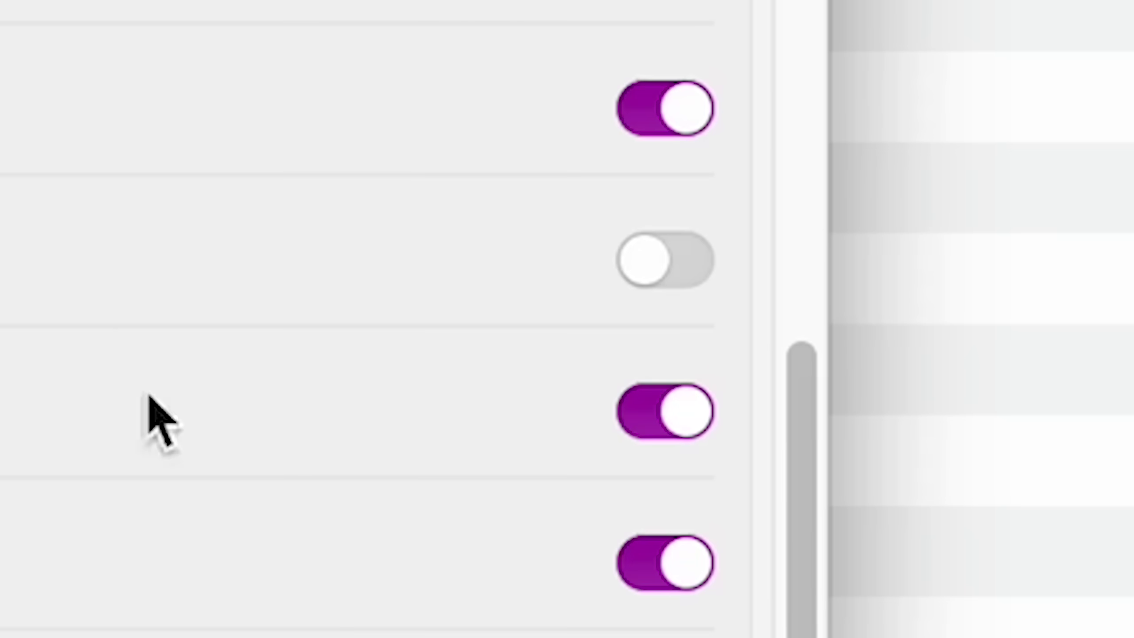
left_click(708, 258)
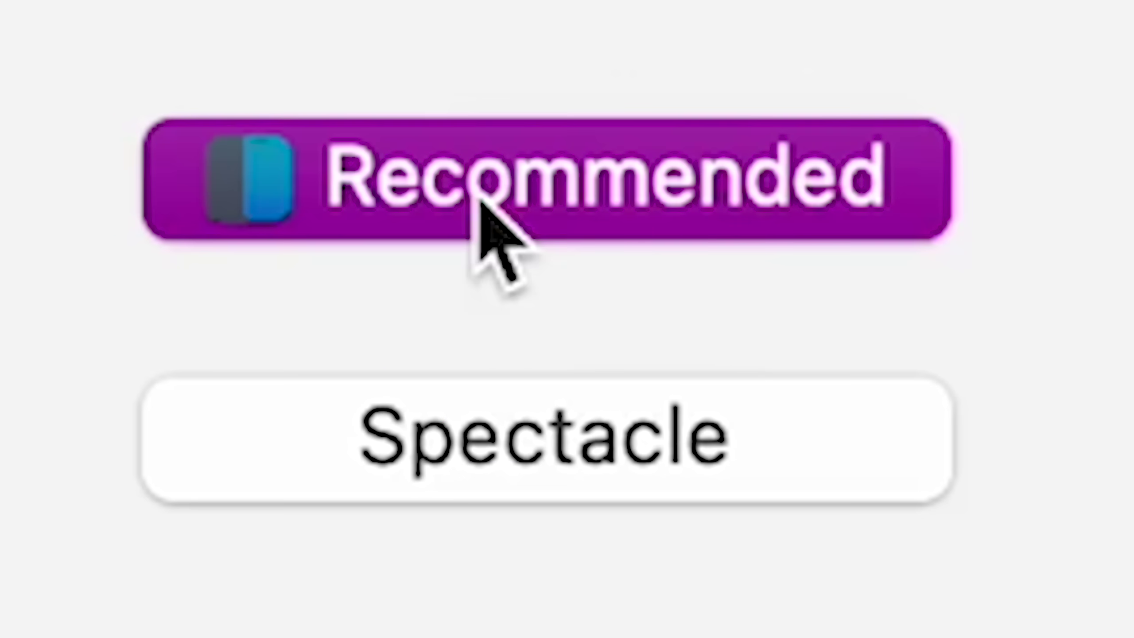
- Choose Rectangle's recommended shortcuts and enable Launch on login in its General settings
left_click(510, 481)
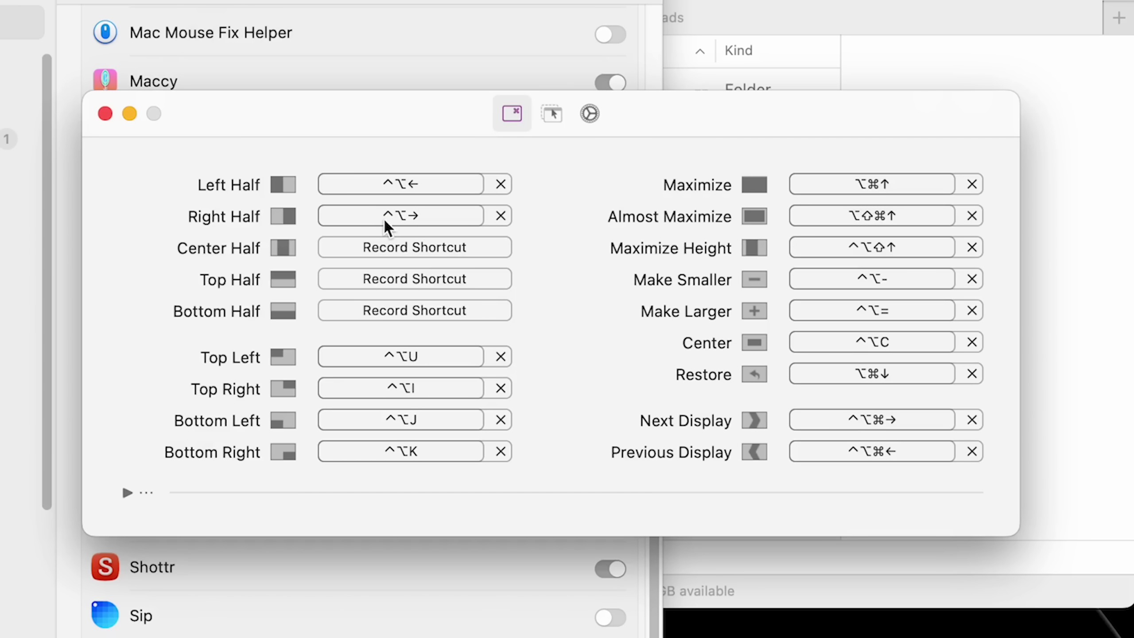
left_click(590, 115)
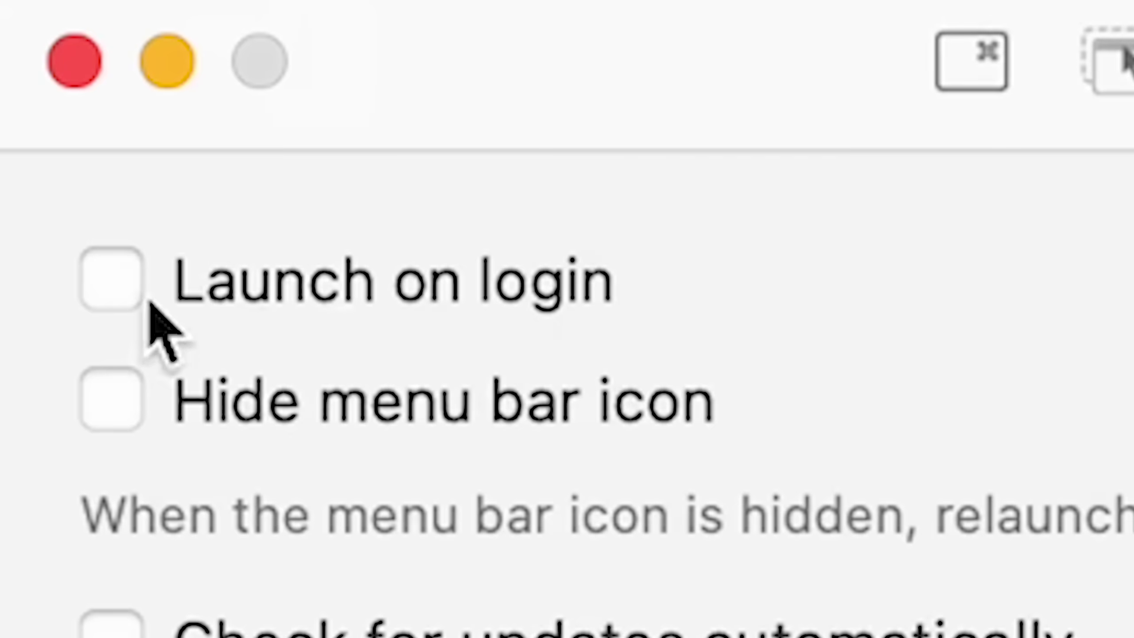
left_click(120, 286)
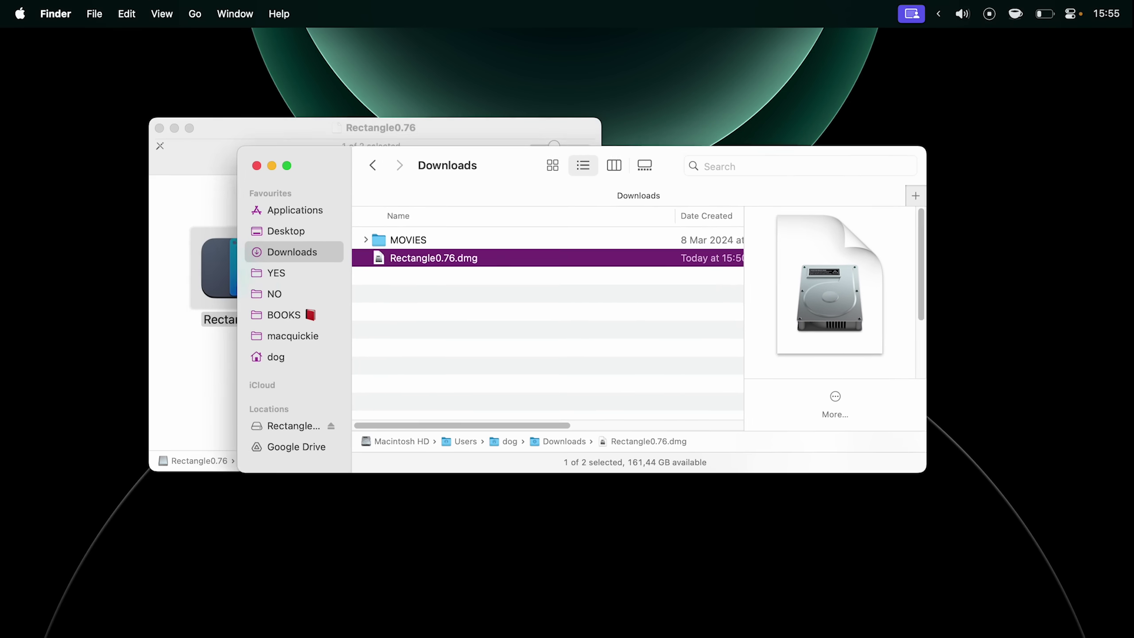
- Snap the Downloads window to the right half, restore it, then maximize it with Rectangle
left_click_drag(663, 214, 1133, 235)
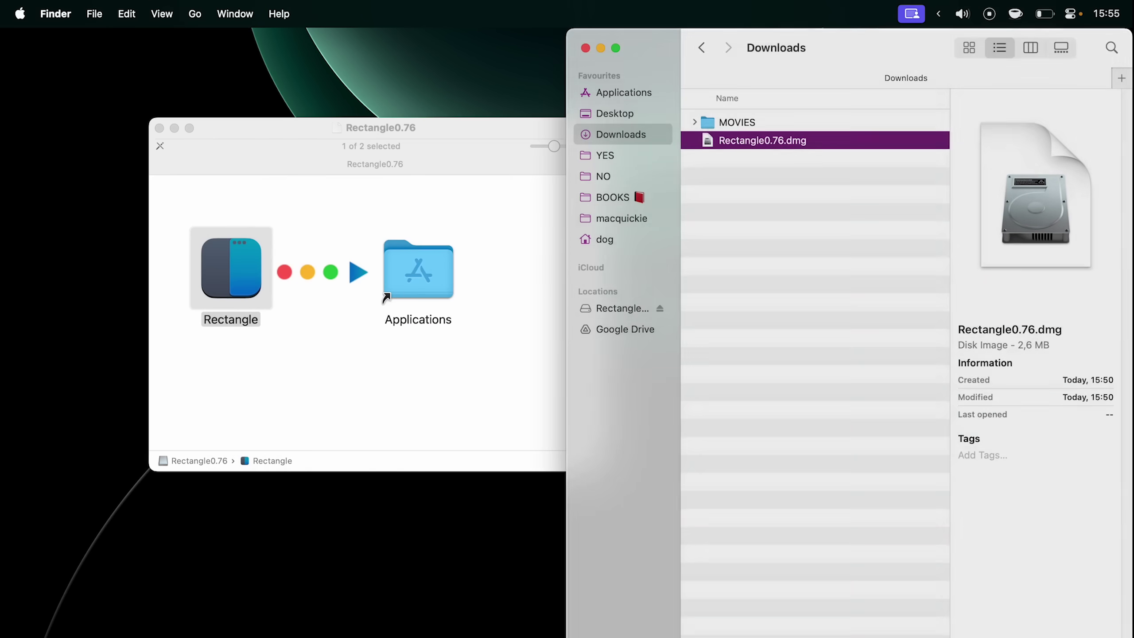
key("ctrl+alt+BackSpace")
key("ctrl+alt+Return")
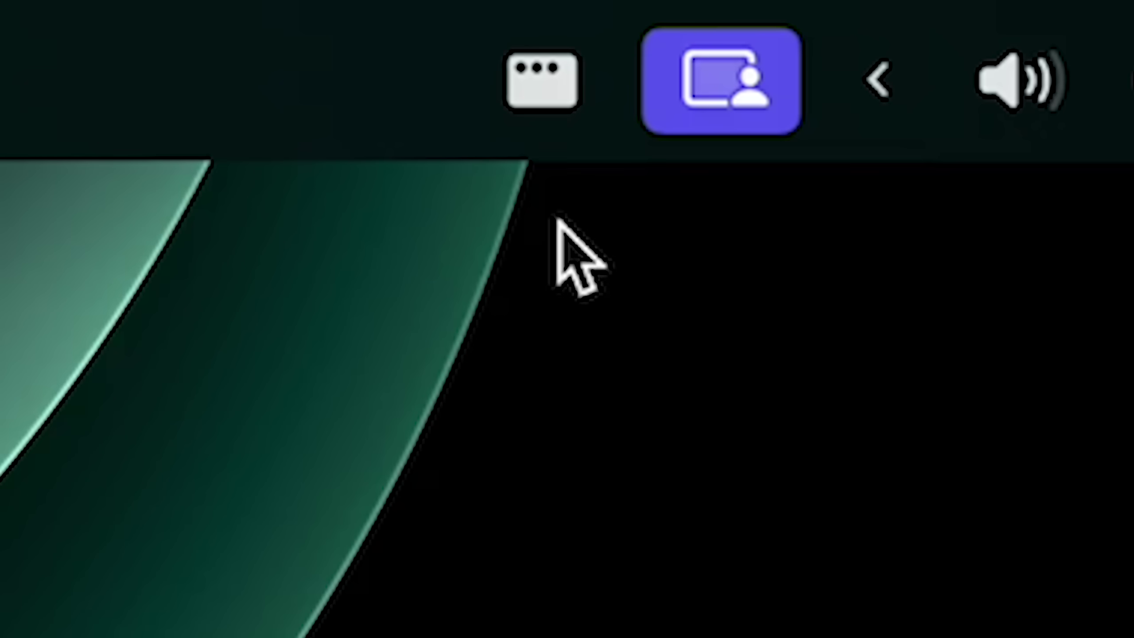
left_click(882, 15)
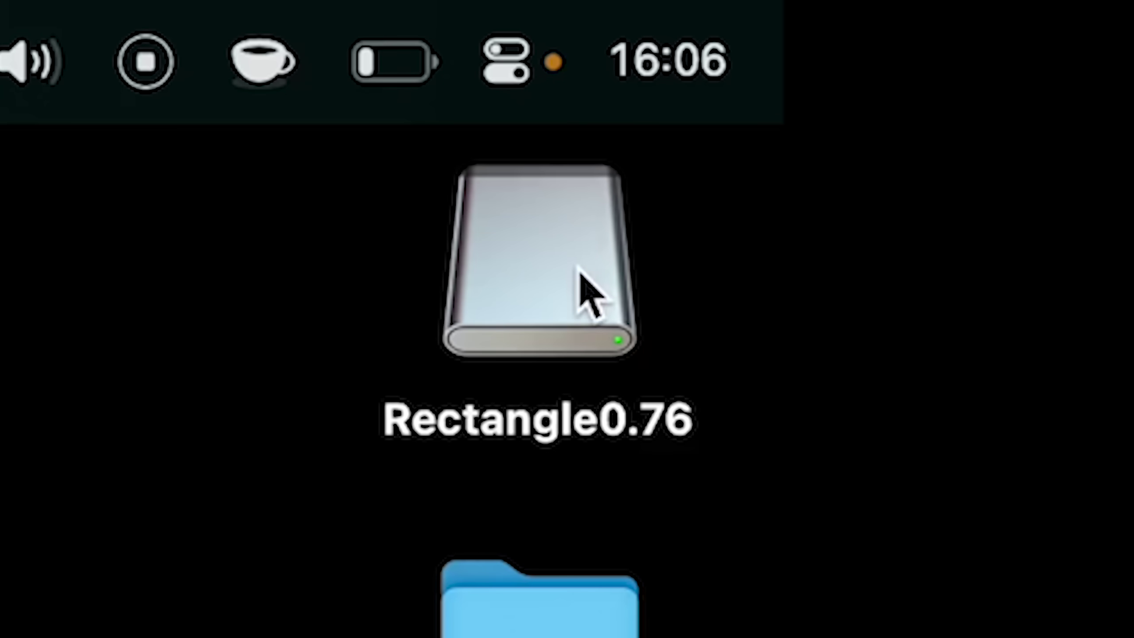
- Eject the Rectangle0.76 disk, move Rectangle0.76.dmg to the Trash and close the window
left_click(580, 268)
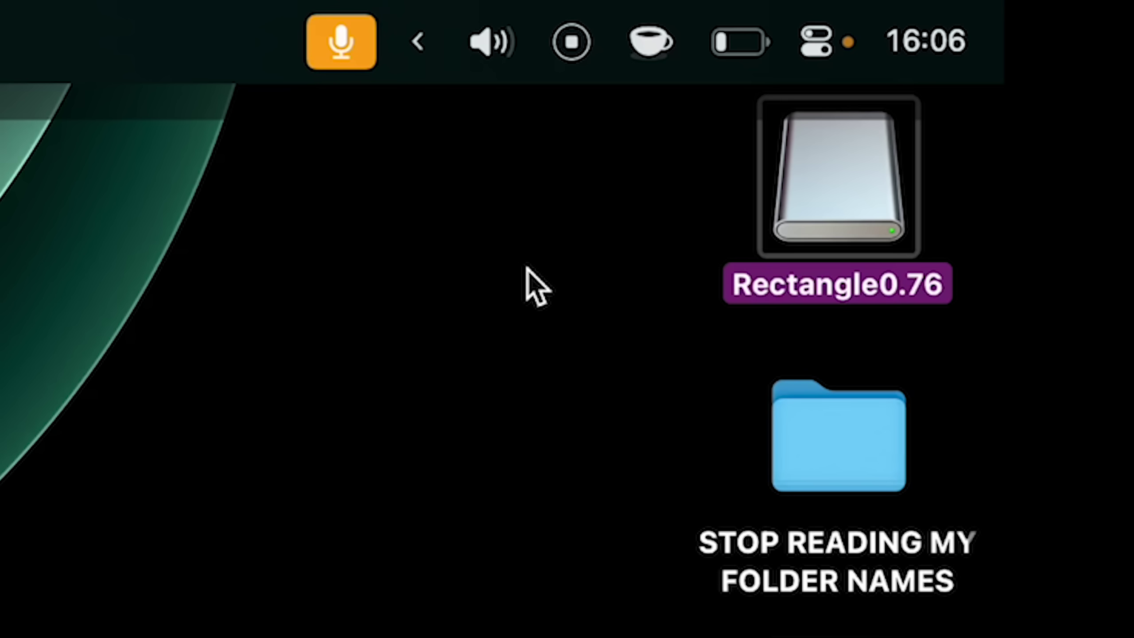
right_click(836, 195)
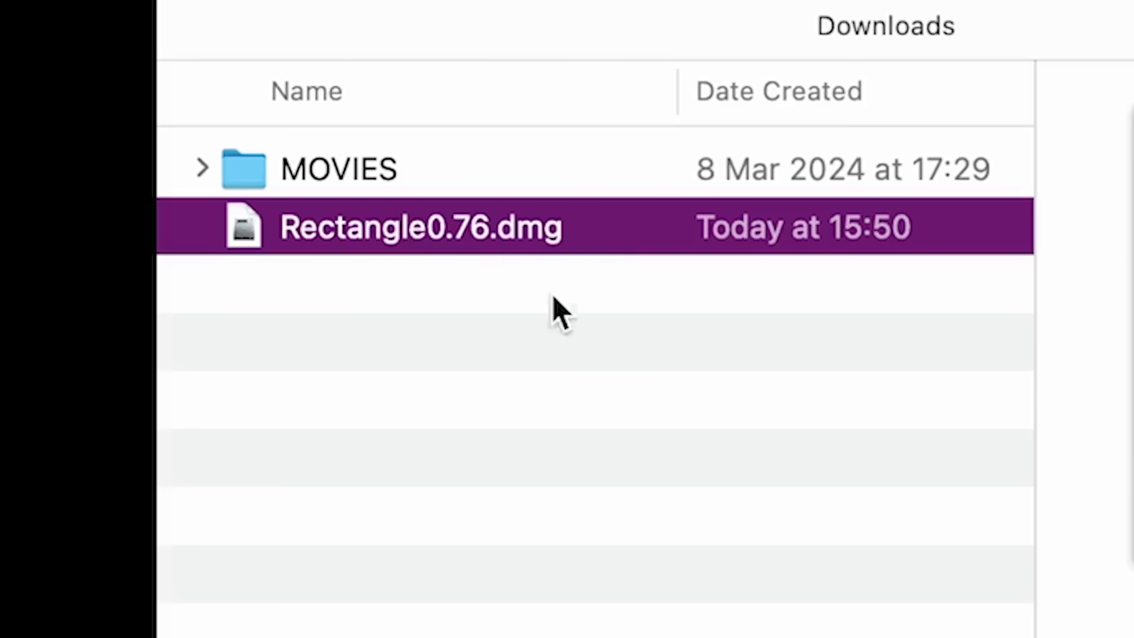
key("super+BackSpace")
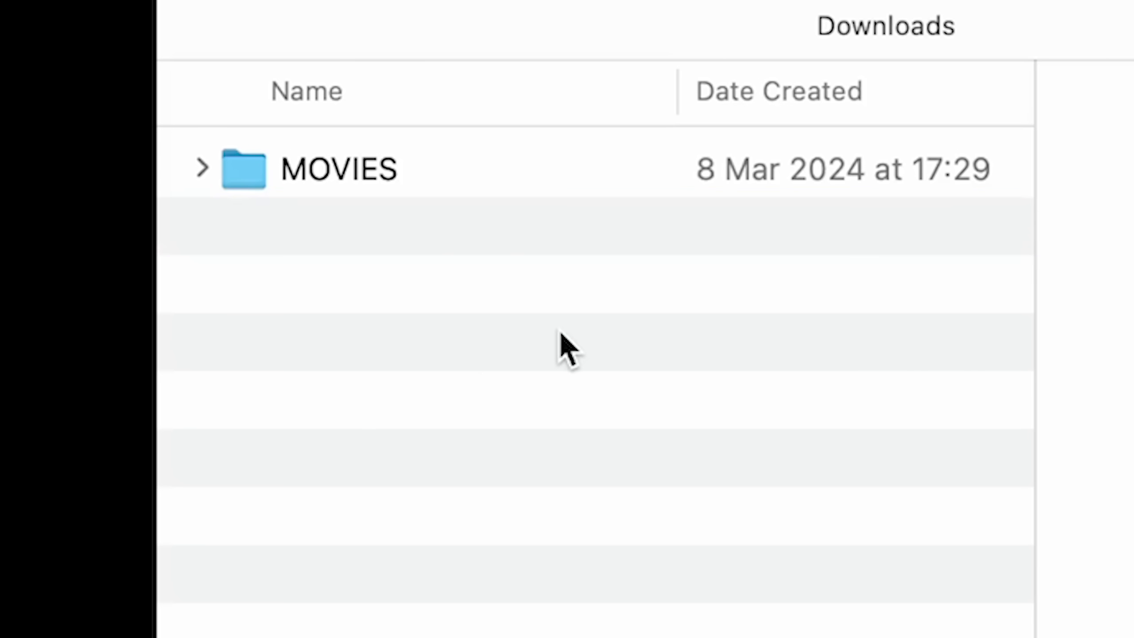
key("super+w")
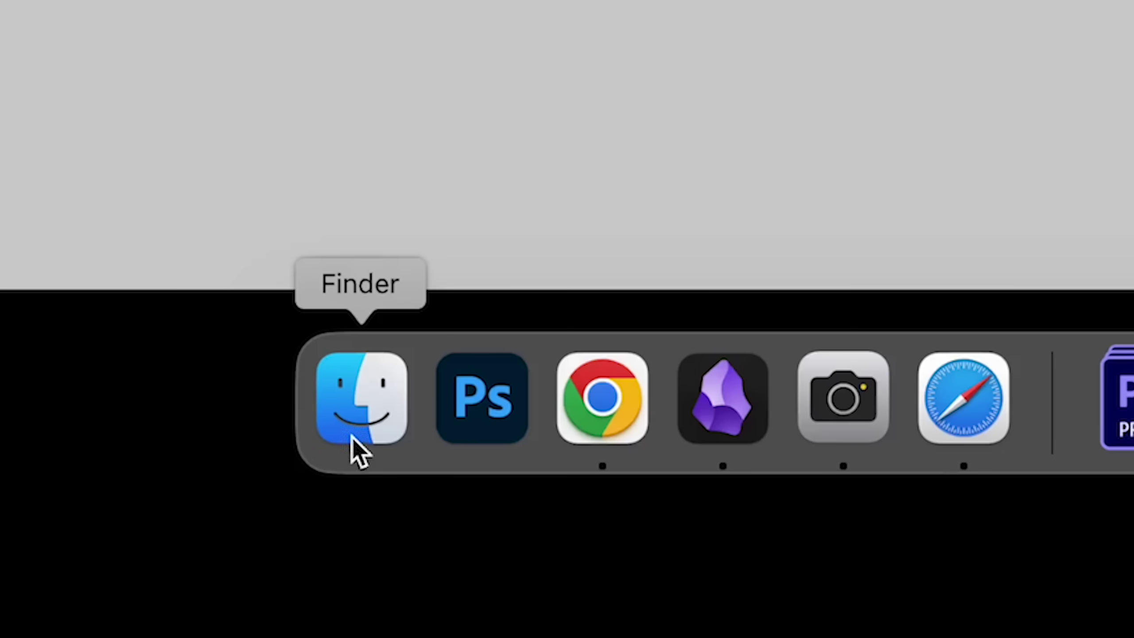
- Open a new Finder window on Applications via the Go menu and enlarge it
left_click(357, 434)
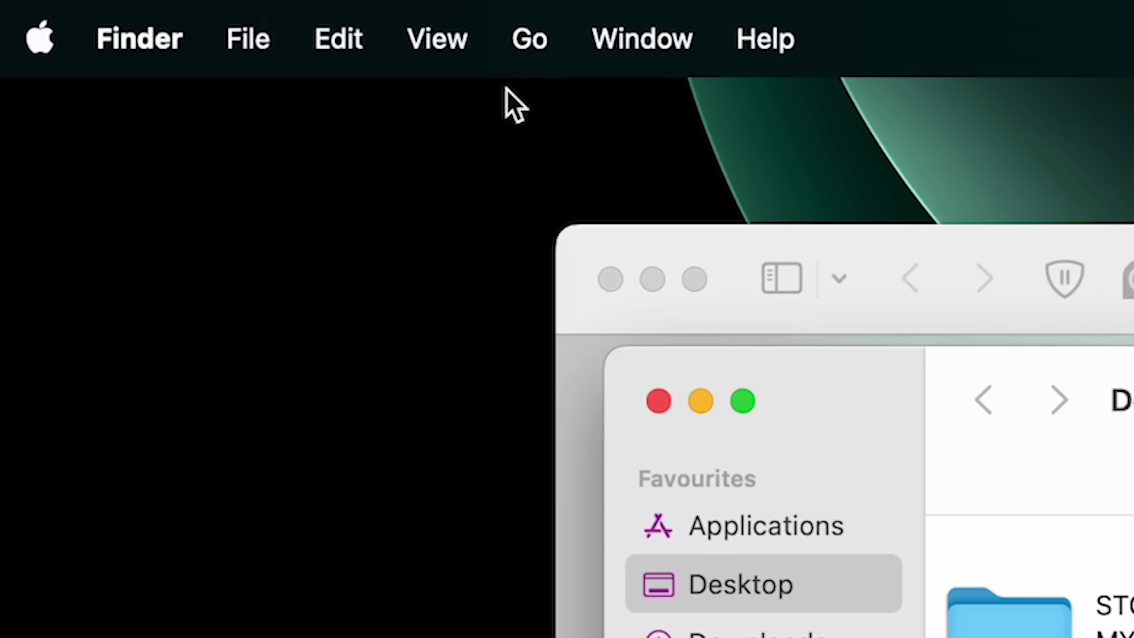
left_click(527, 52)
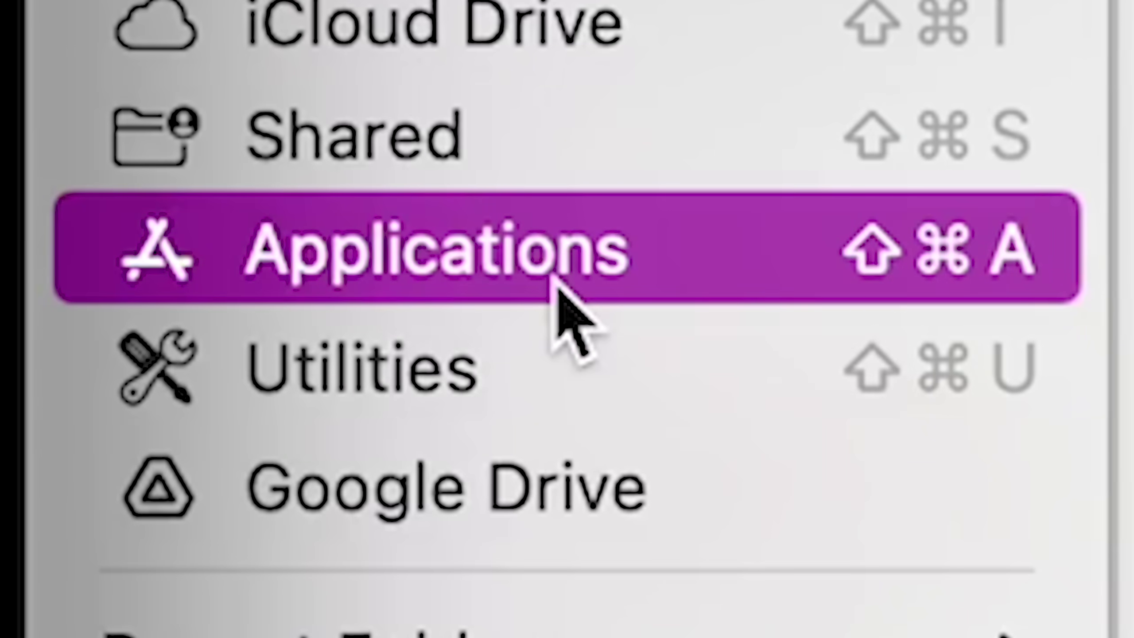
left_click(699, 637)
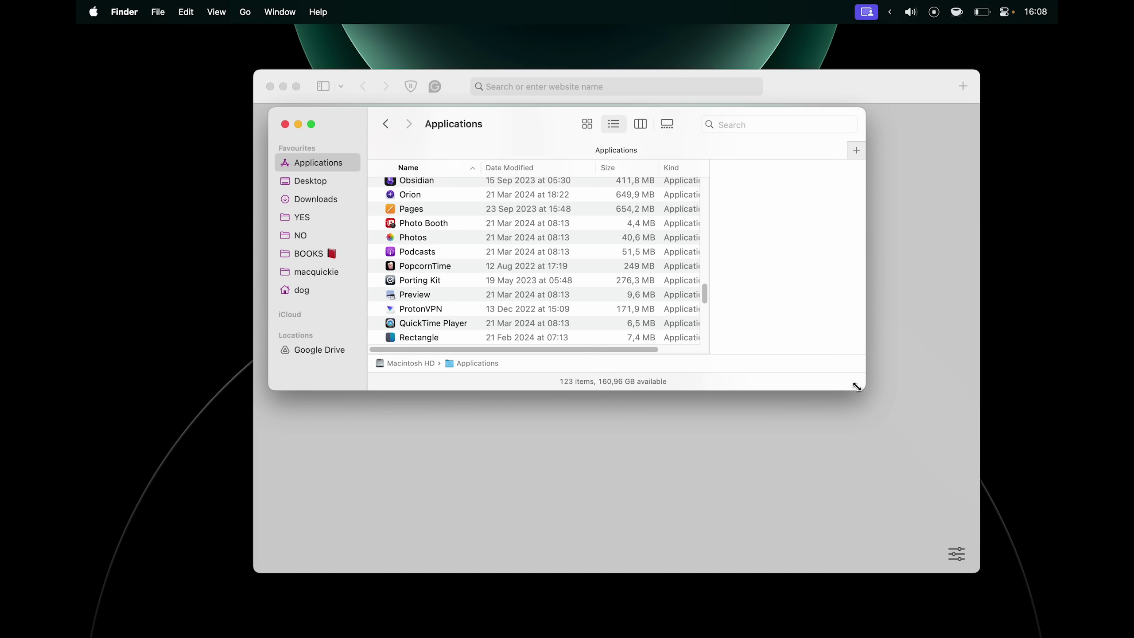
left_click_drag(859, 389, 947, 559)
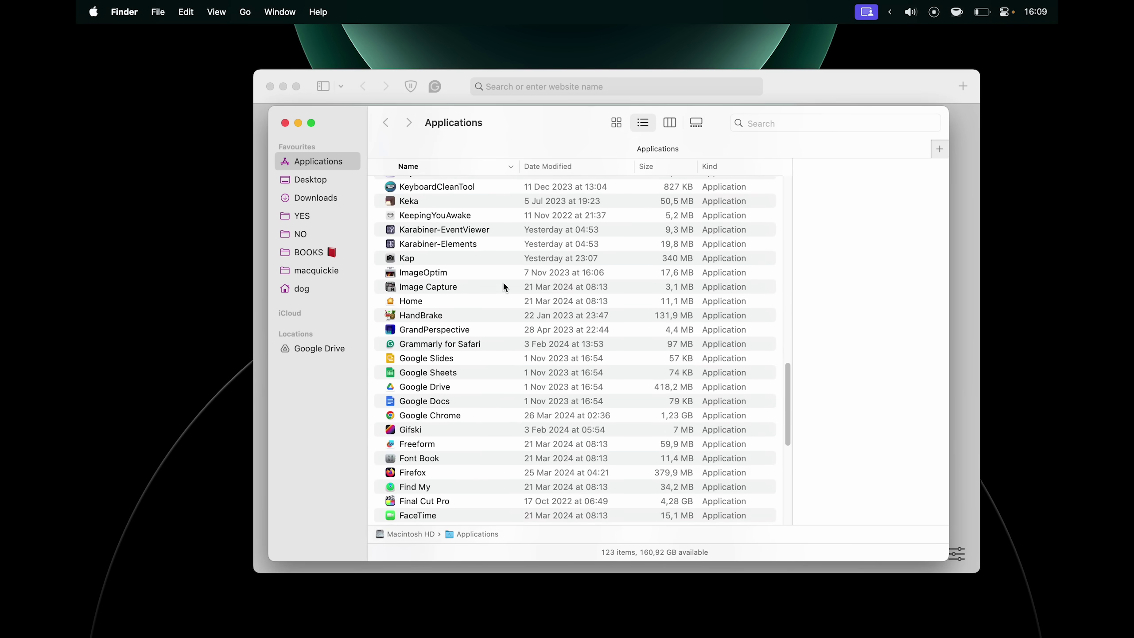
scroll(504, 287, "up", 5)
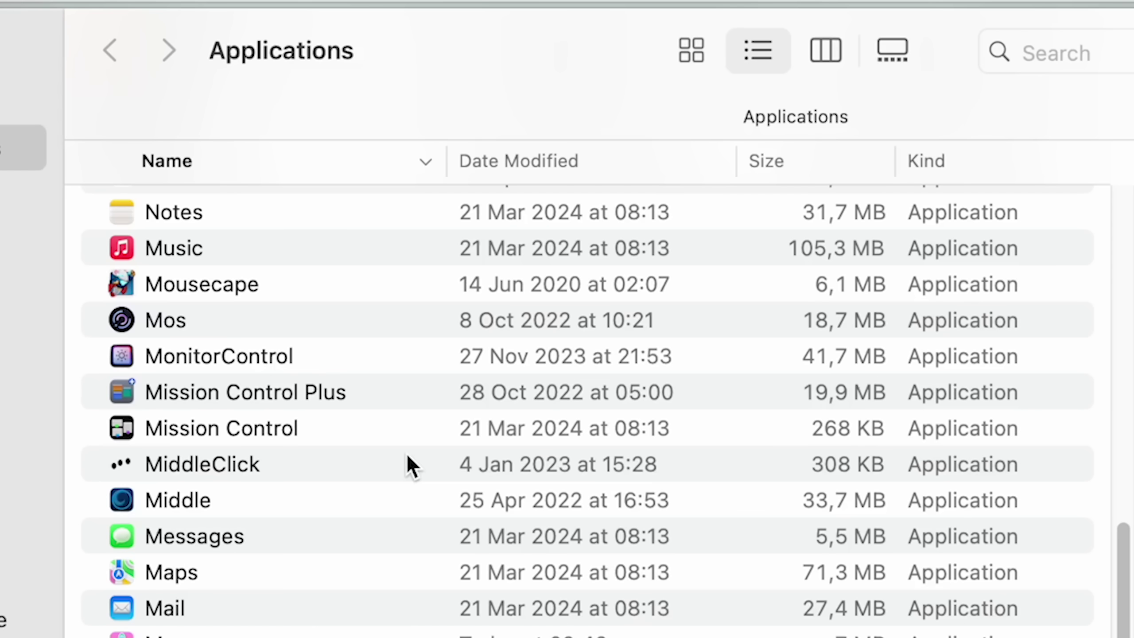
- Open Applications via Spotlight, drag Vanilla to the Trash, then undo with Cmd+Z
key("super+space")
type("applications")
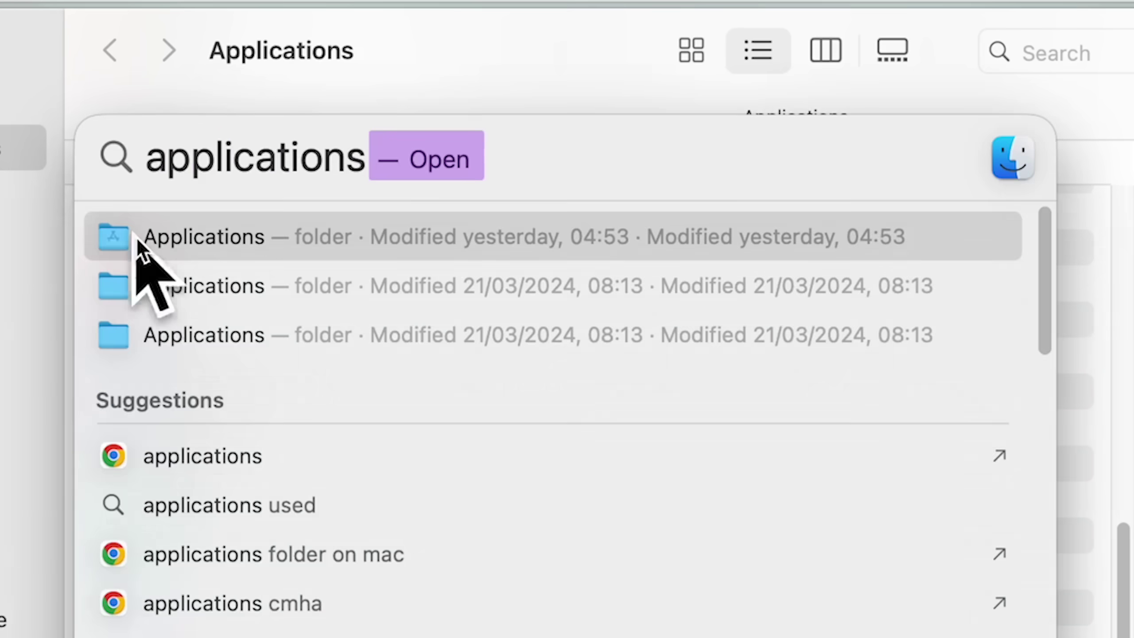
left_click(141, 246)
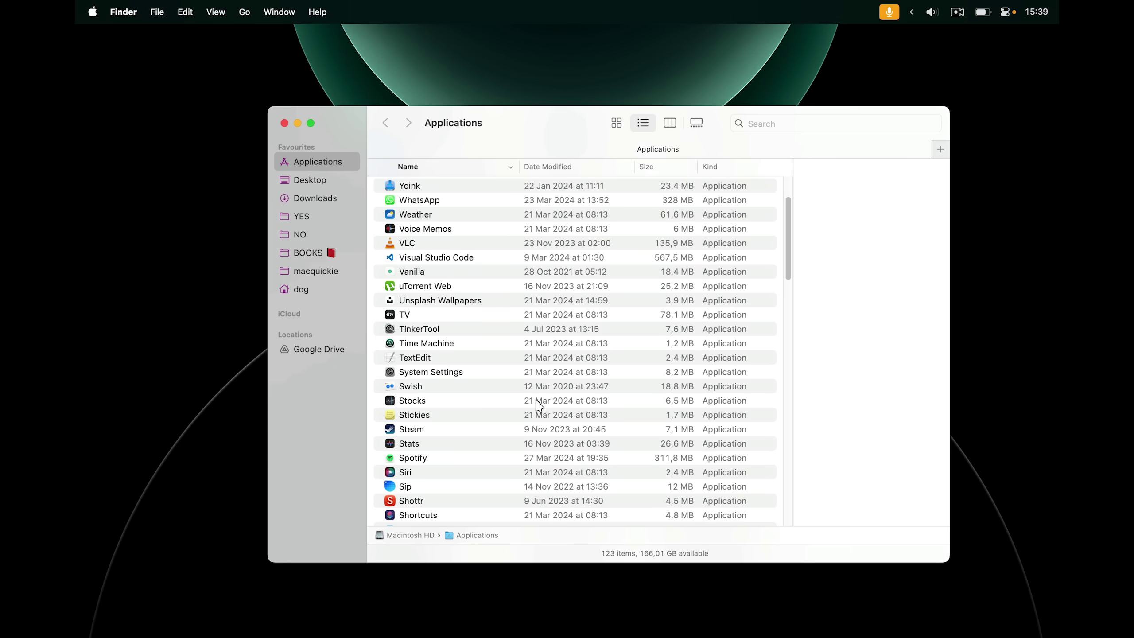
left_click(420, 272)
left_click_drag(421, 271, 722, 616)
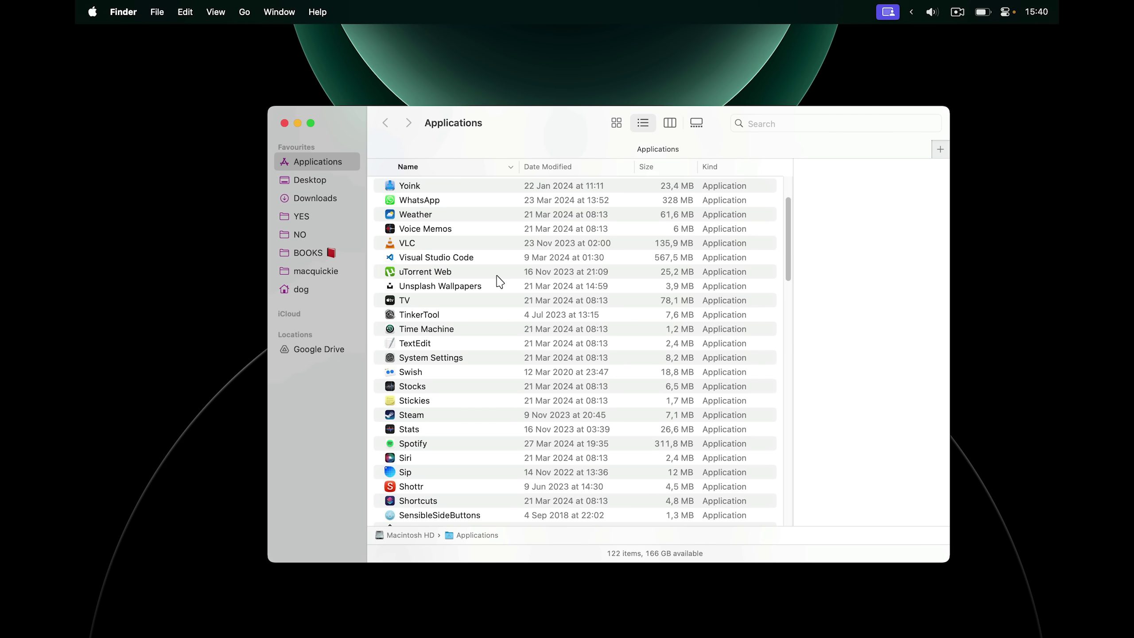
key("super+z")
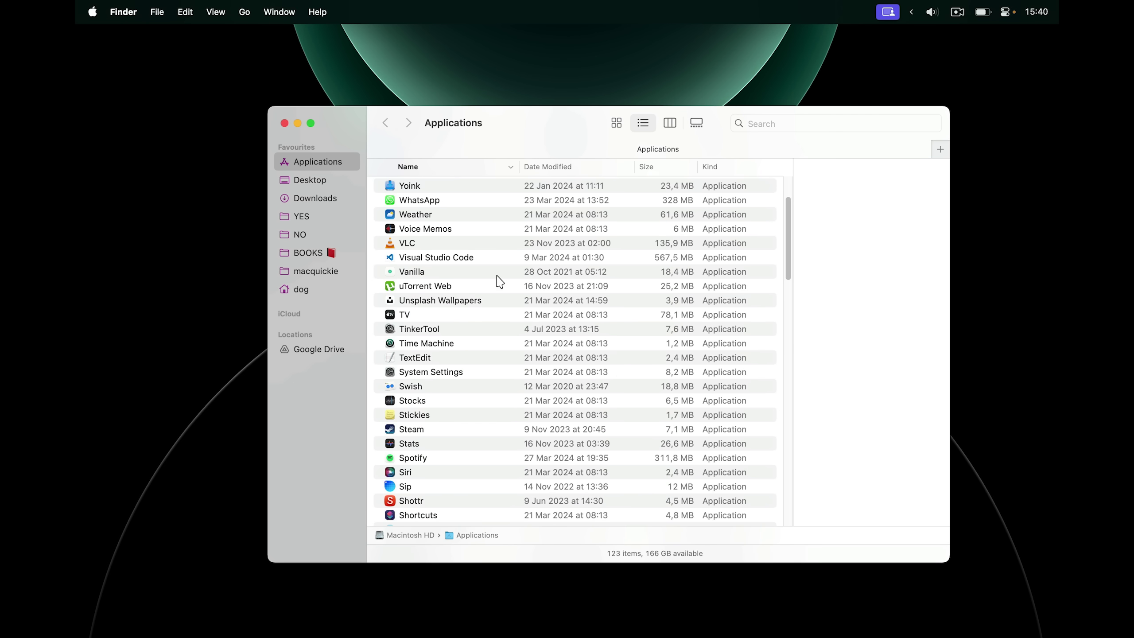
- Trash Vanilla and uTorrent Web with Cmd+Delete, undoing each deletion with Cmd+Z
left_click(467, 271)
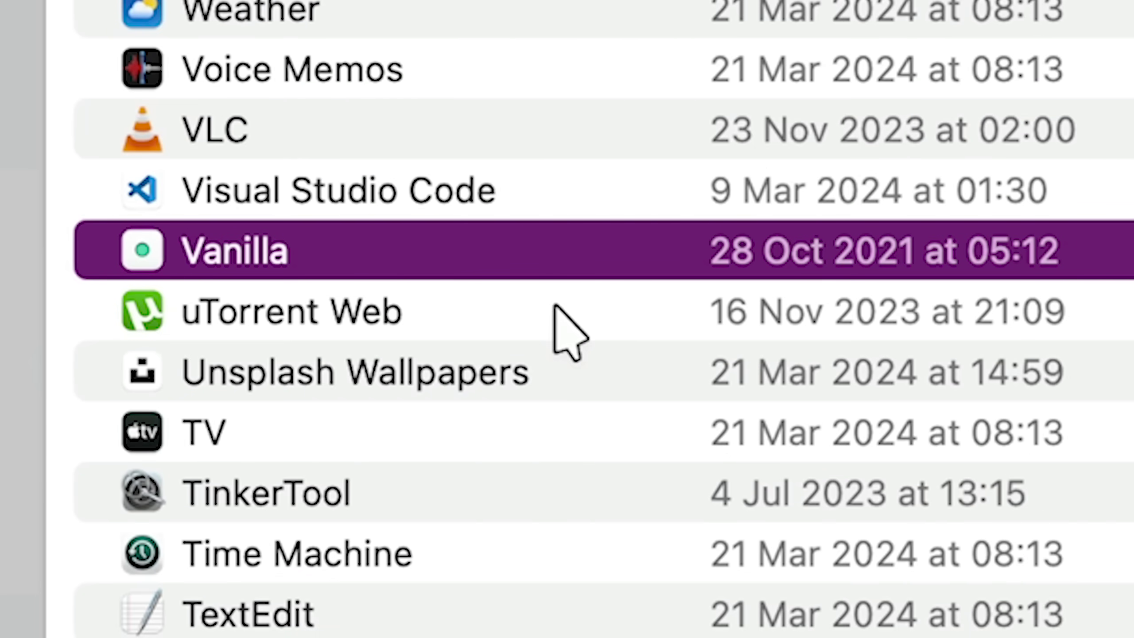
key("super+BackSpace")
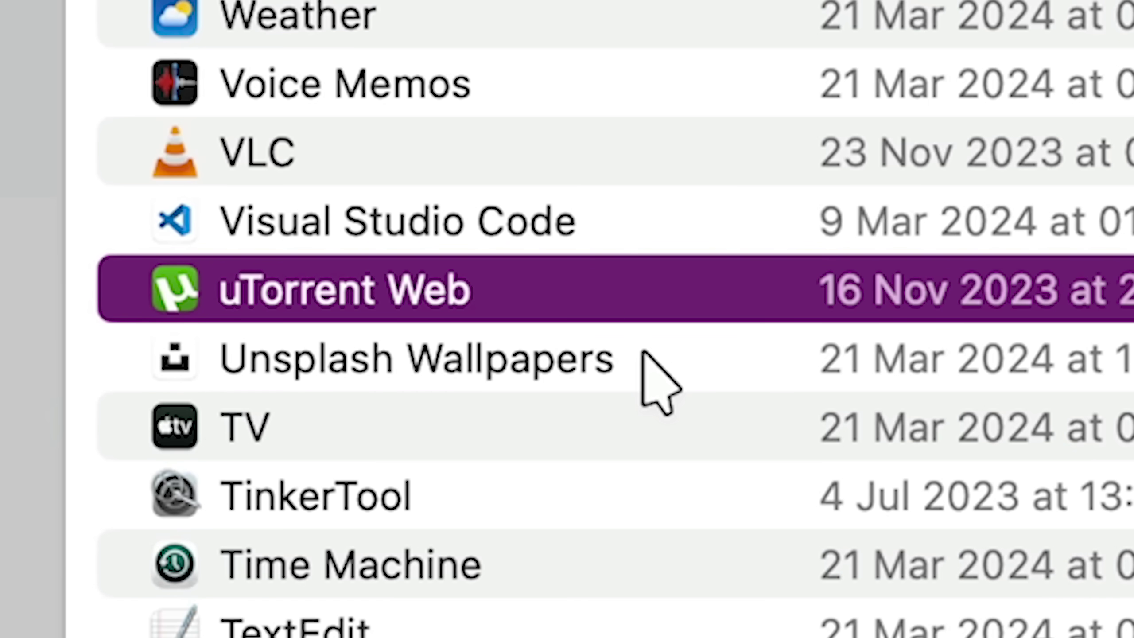
key("super+BackSpace")
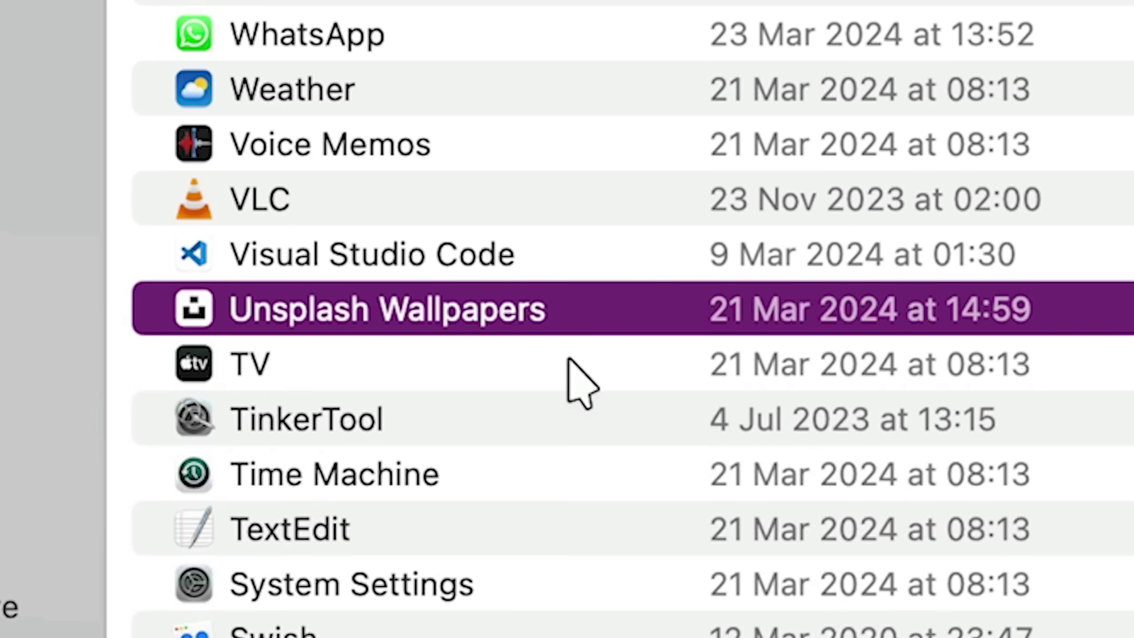
key("super+z")
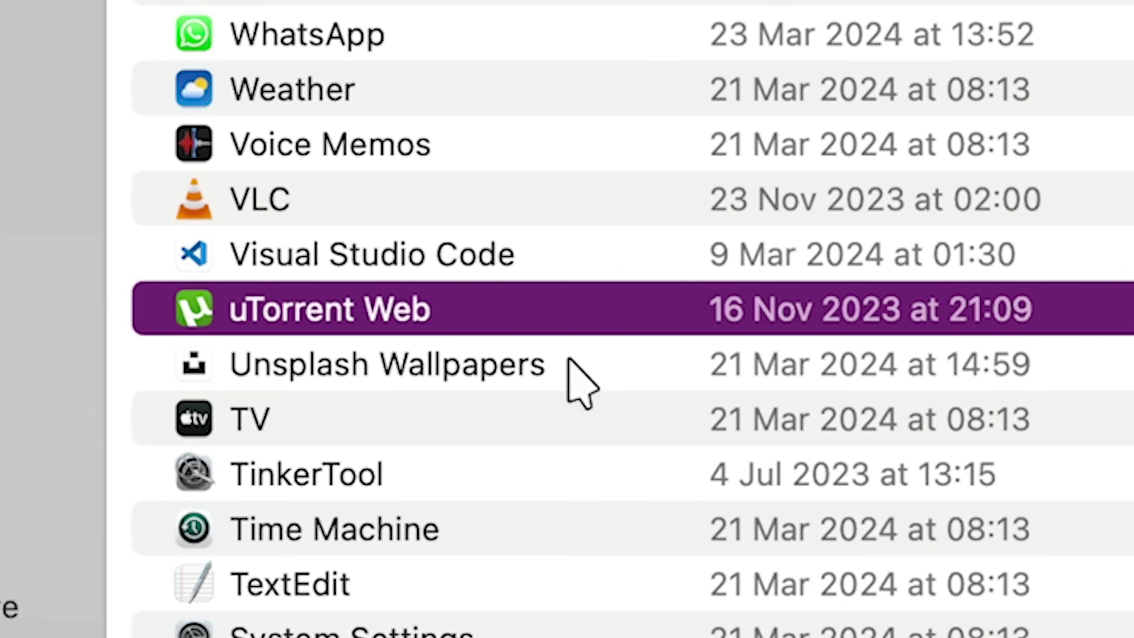
key("super+z")
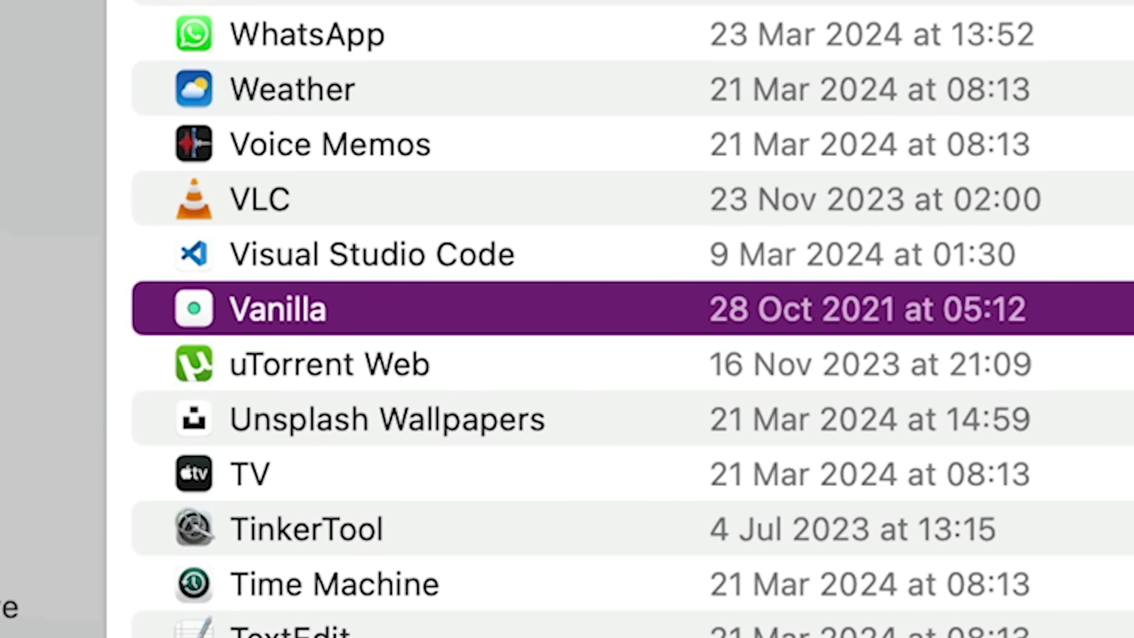
key("super+BackSpace")
key("super+z")
key("super+BackSpace")
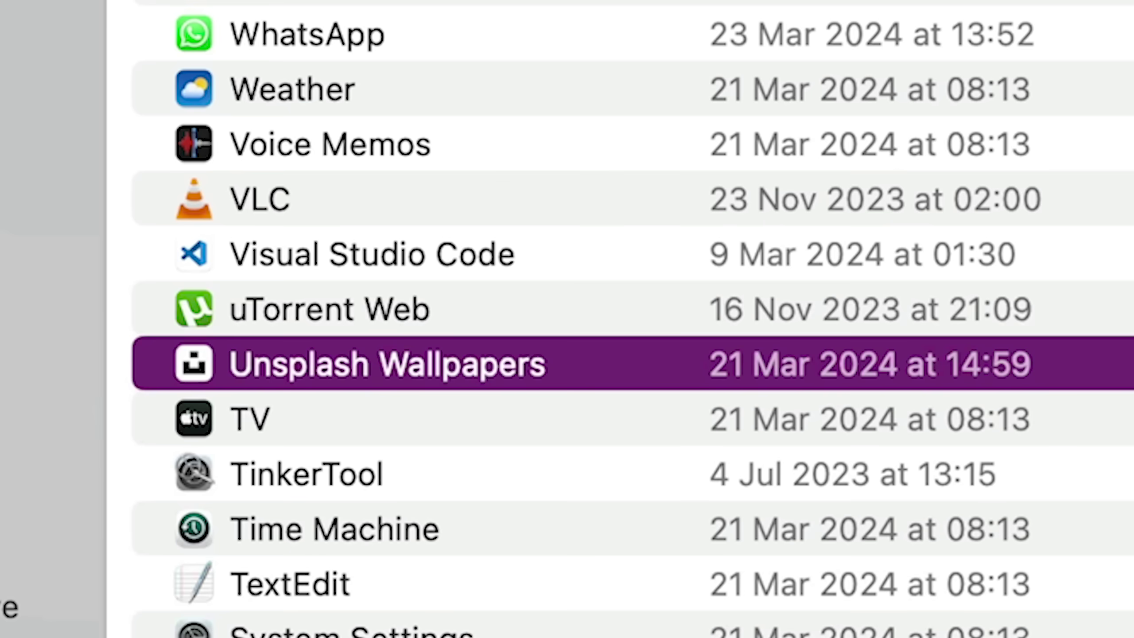
key("super+z")
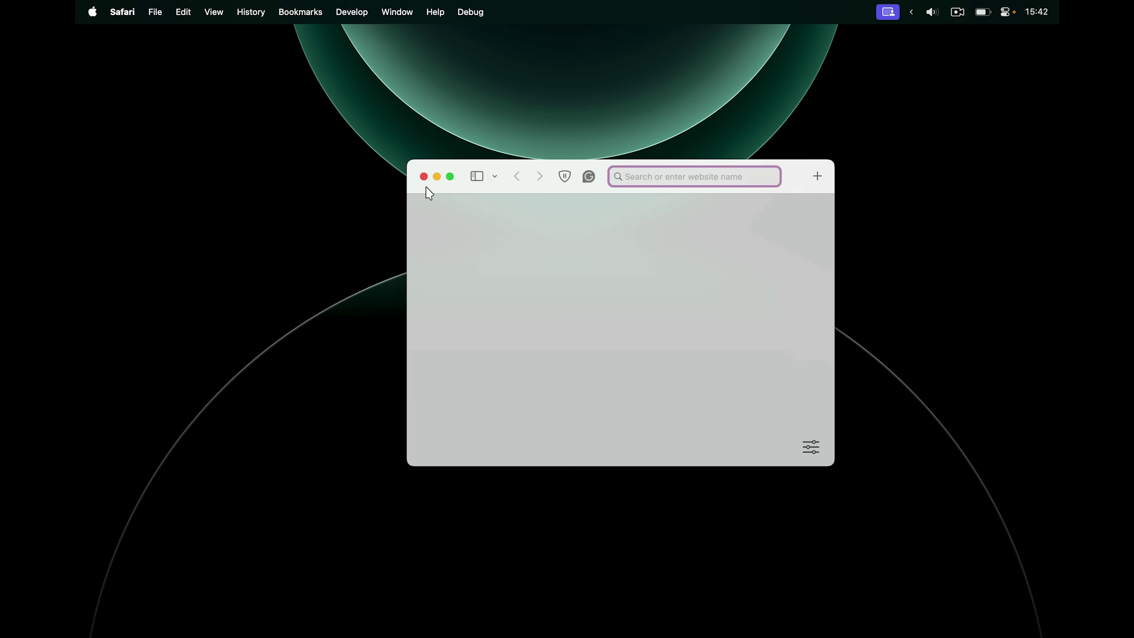
- Bring Safari forward, view its app-menu hide and quit options, then quit Safari with Cmd+Q
left_click(424, 175)
mouse_move(595, 613)
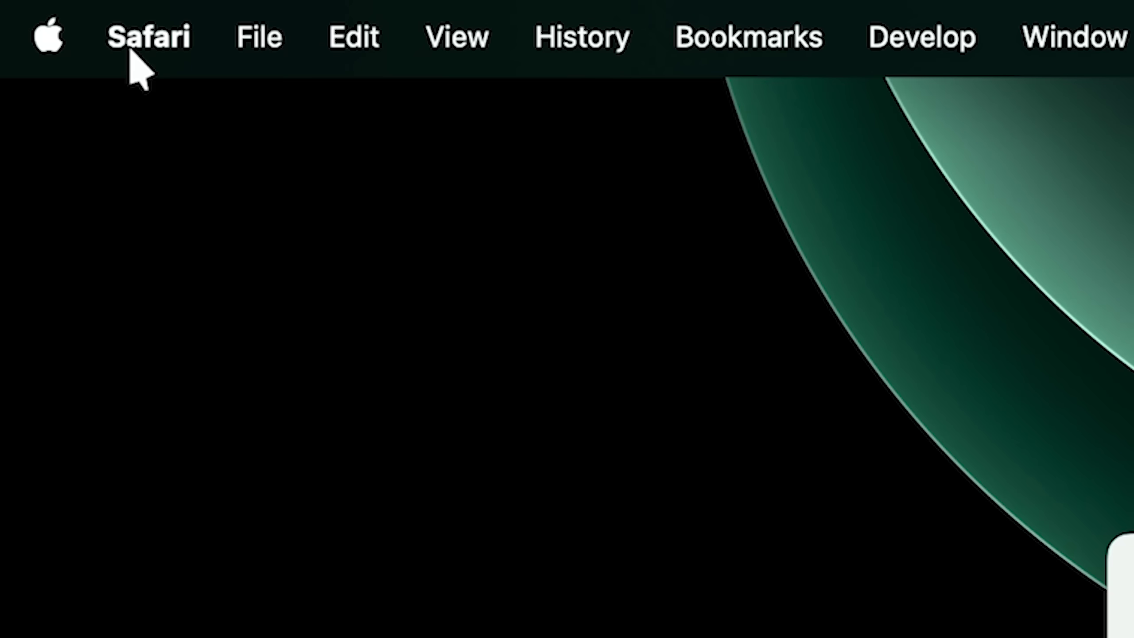
left_click(118, 13)
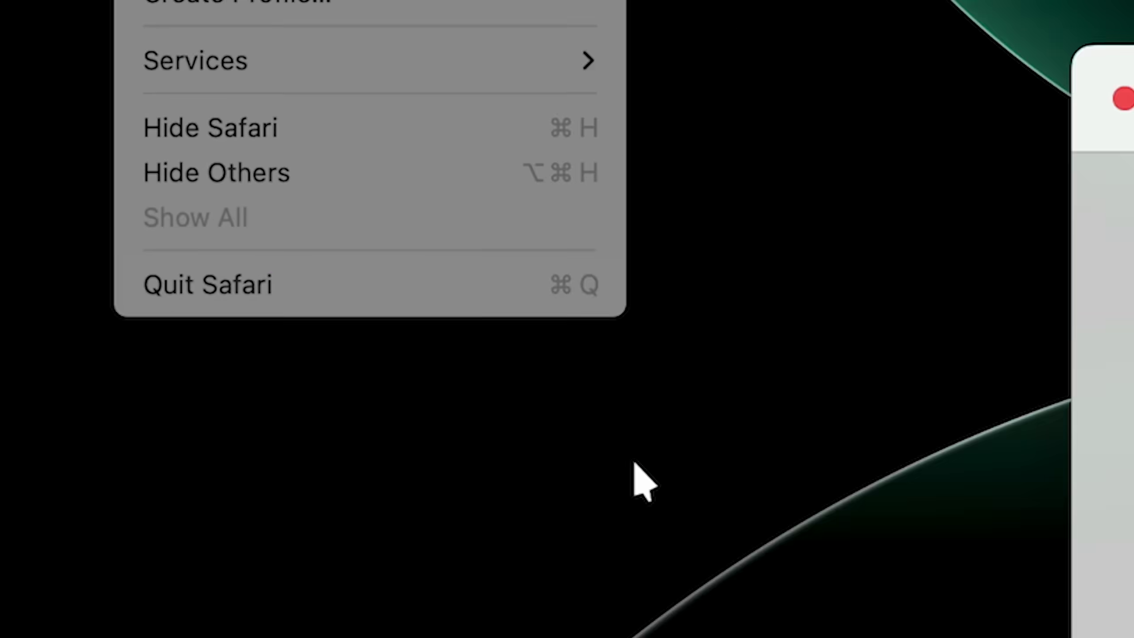
key("Escape")
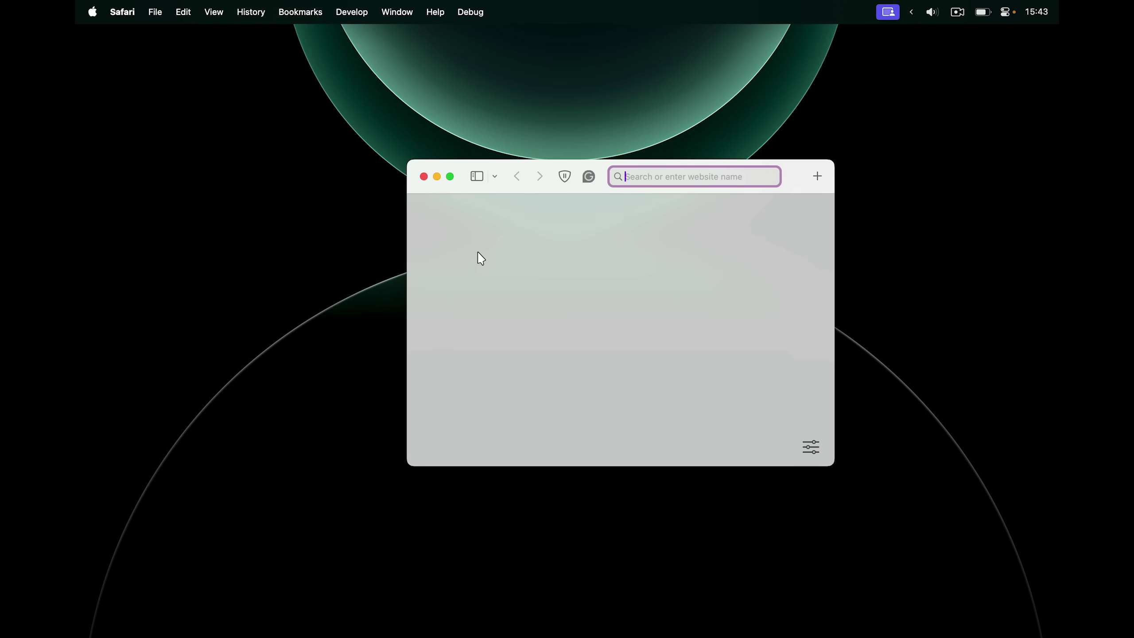
key("super+q")
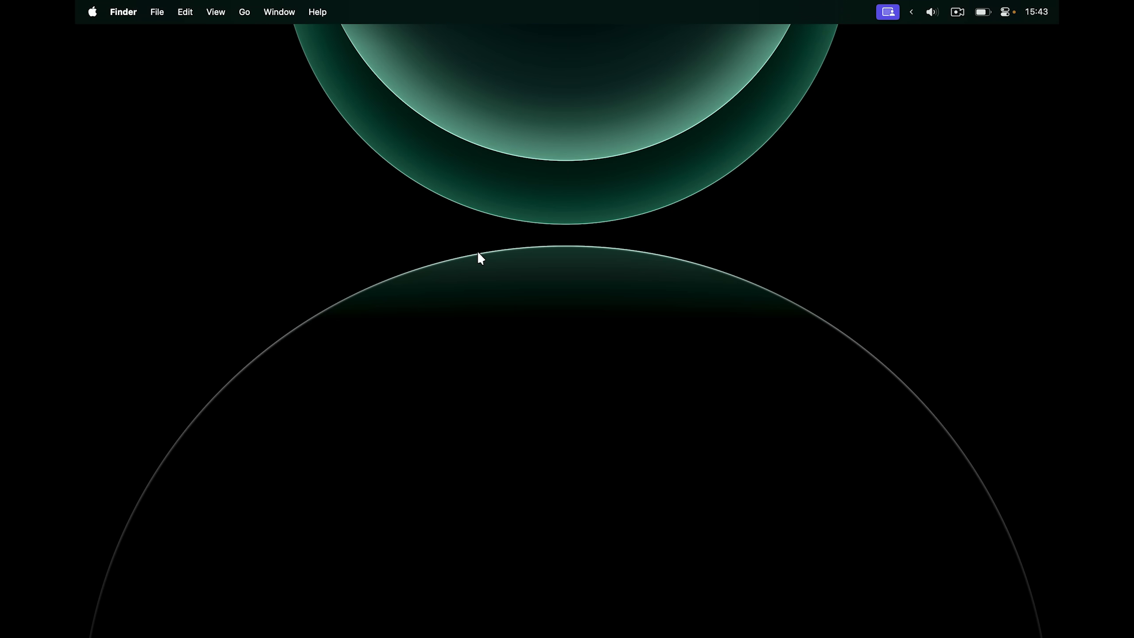
- Quit Obsidian from its Dock context menu
mouse_move(534, 626)
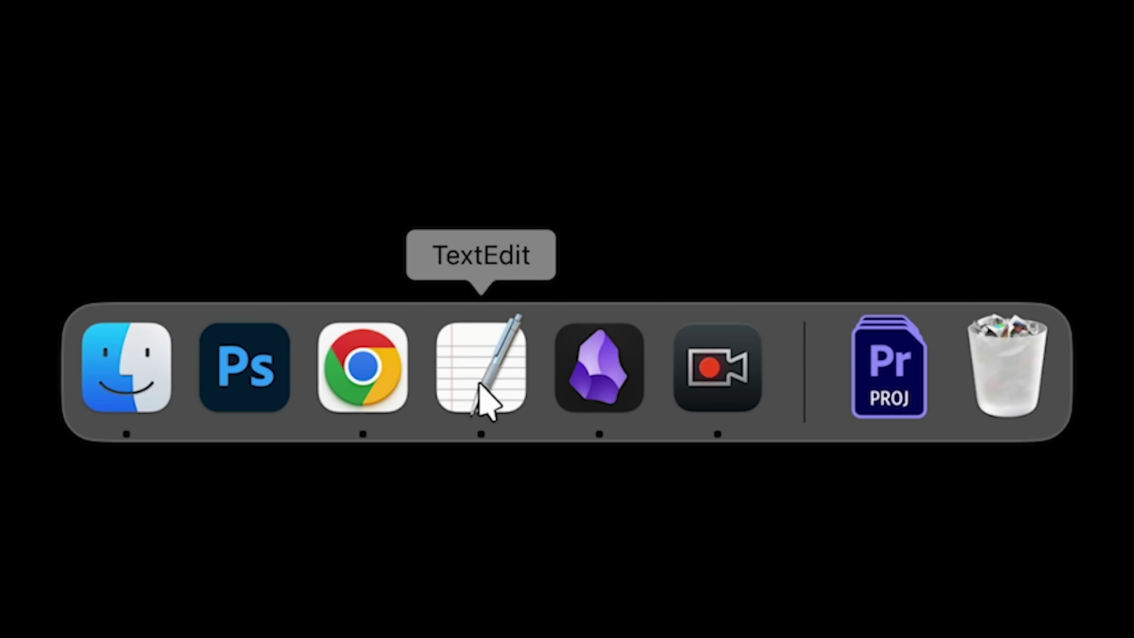
right_click(598, 366)
left_click(623, 242)
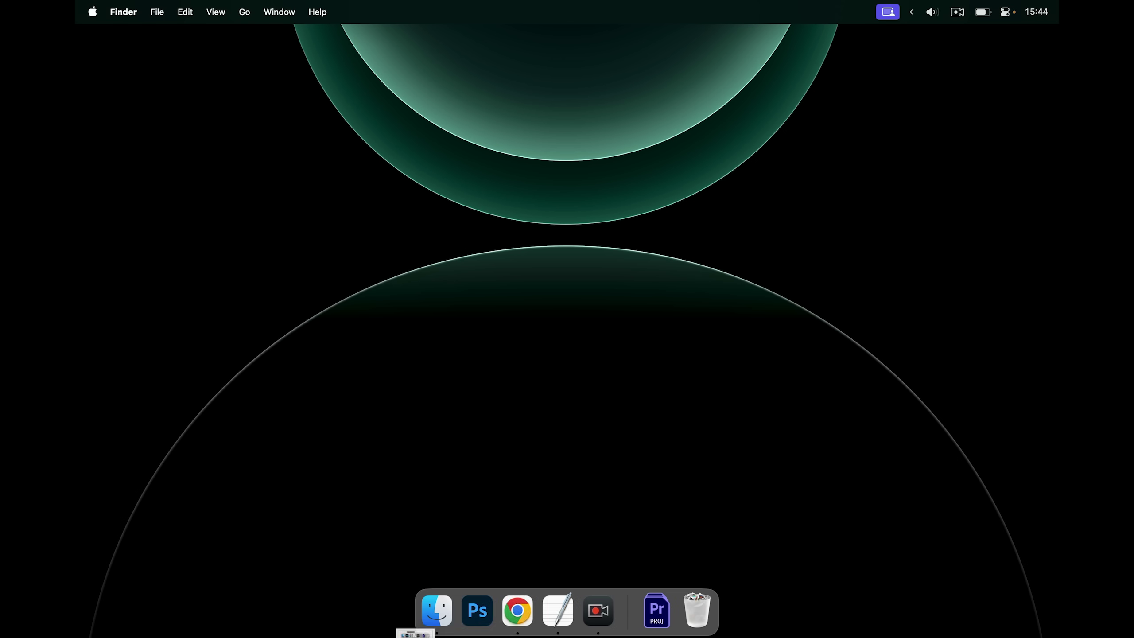
- Open the new Dock screenshot thumbnail in Photoshop
left_click(477, 602)
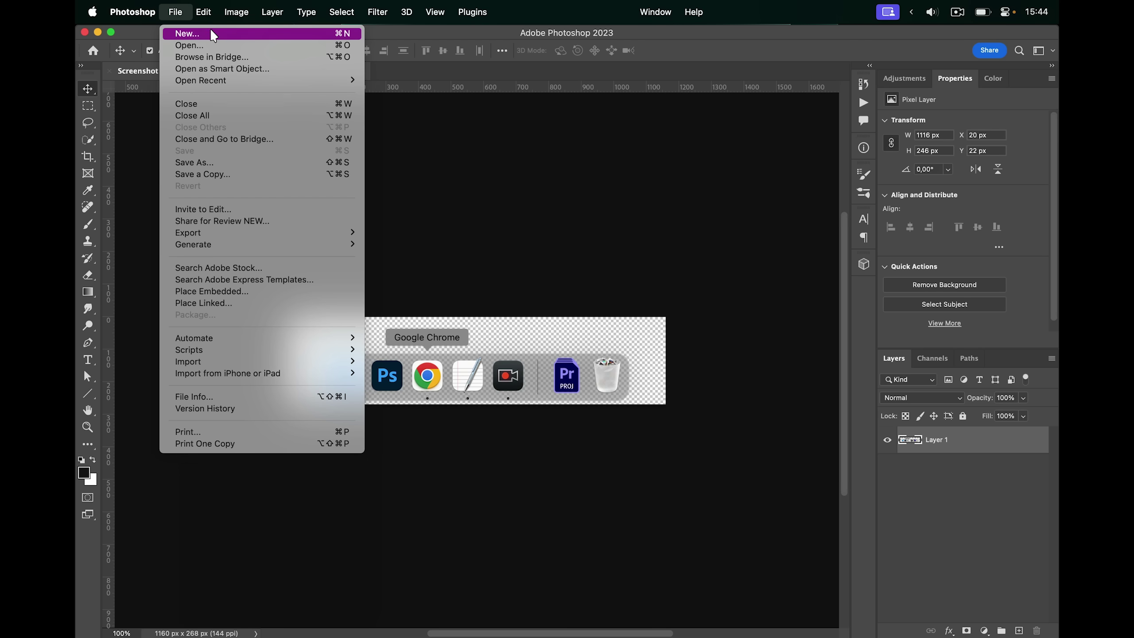
left_click(558, 218)
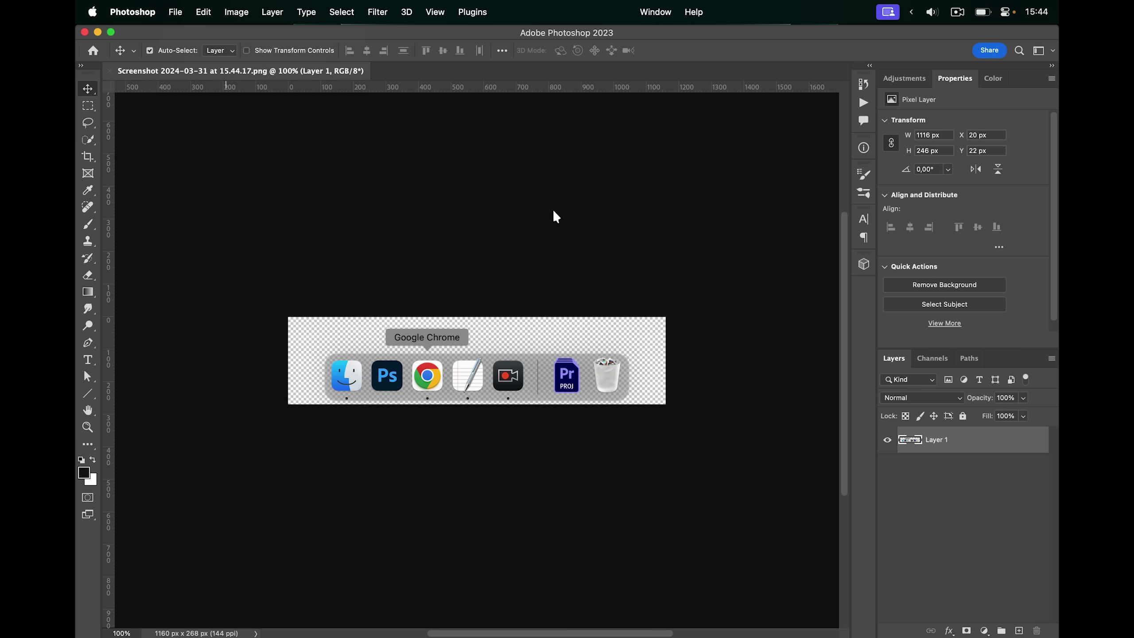
mouse_move(497, 612)
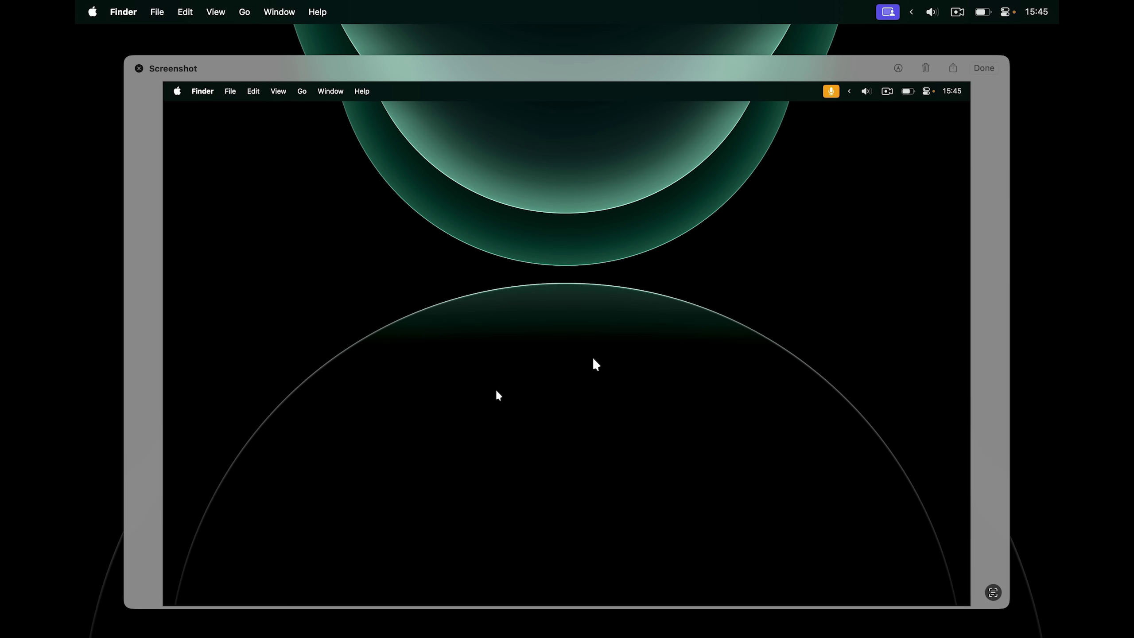
- Capture an area with Cmd+Shift+4, resizing and moving the selection, then close the preview
key("super+shift+4")
left_click_drag(224, 51, 275, 91)
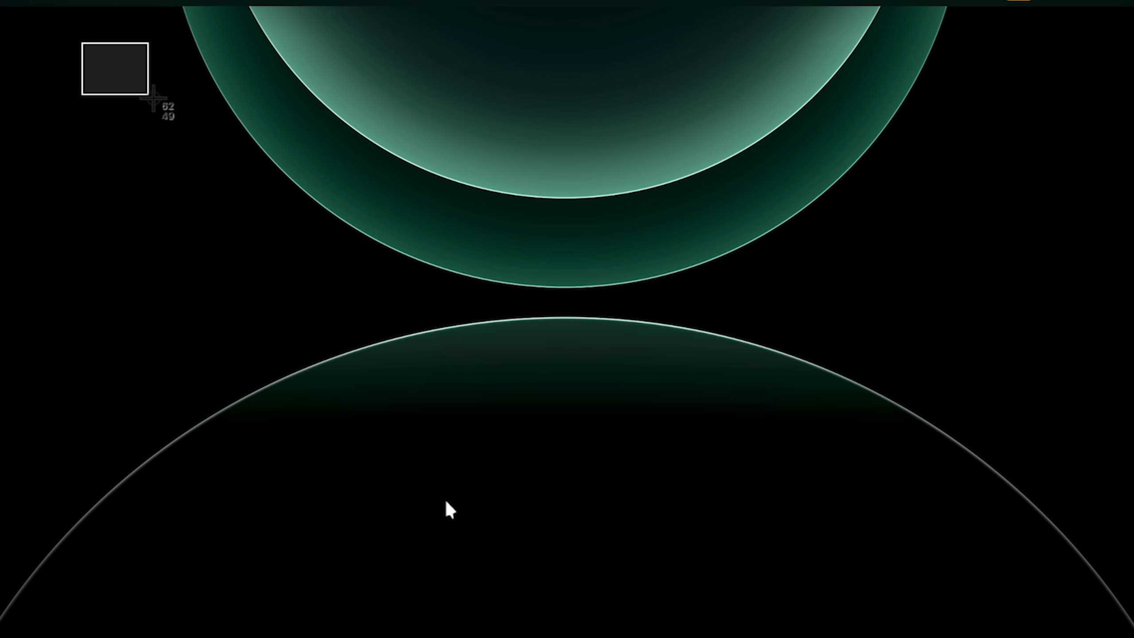
left_click_drag(153, 99, 757, 634)
key("space")
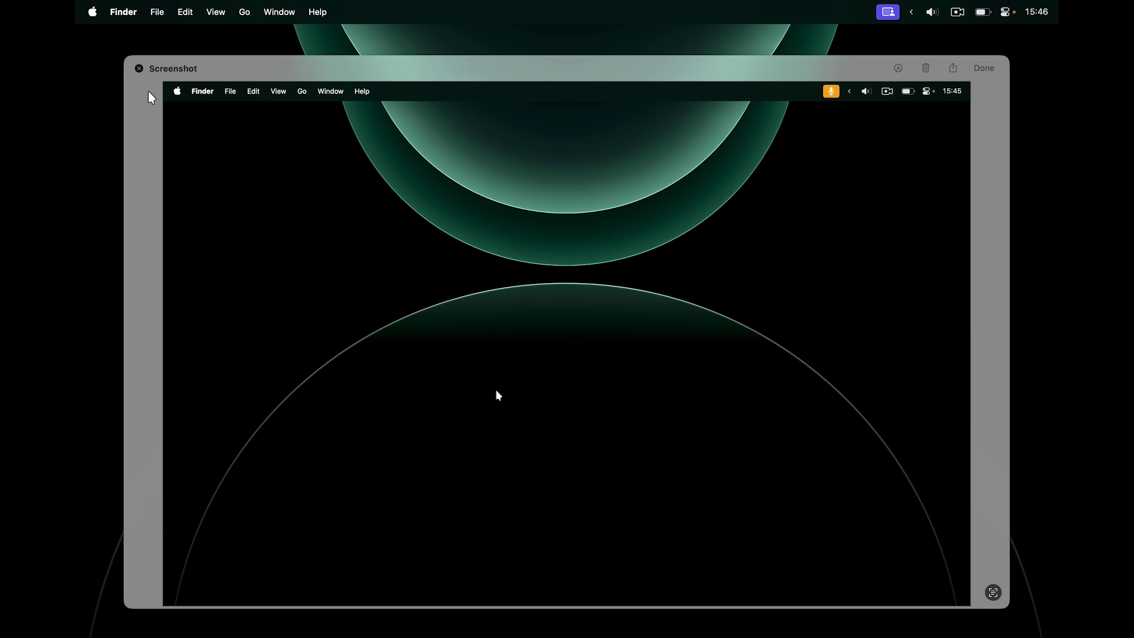
left_click(139, 69)
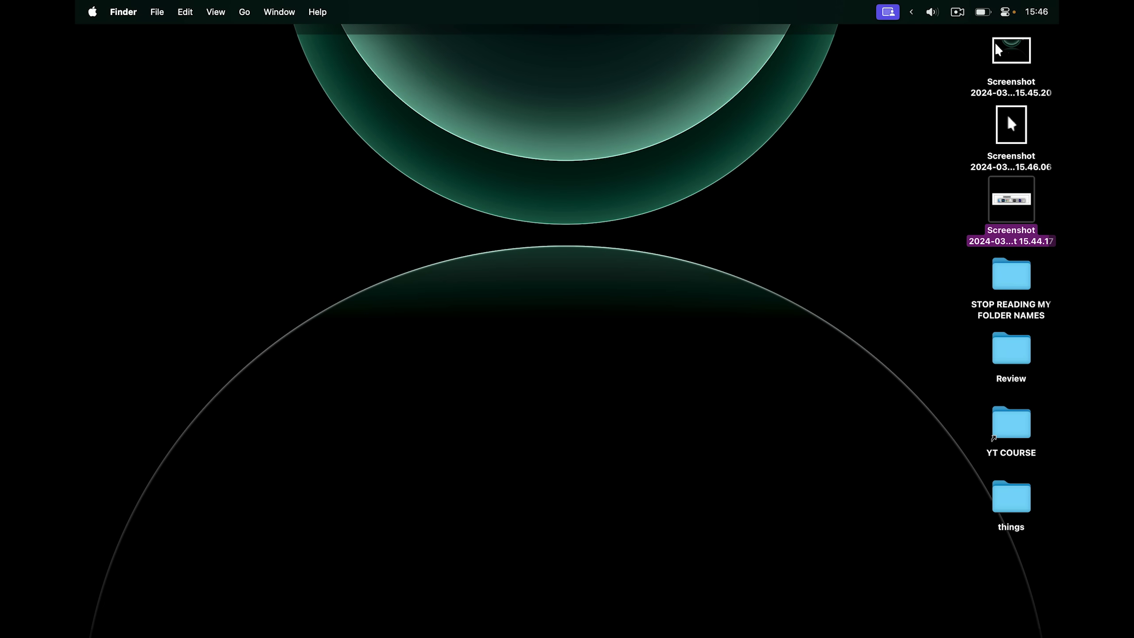
- Open the 15.46.06 screenshot in Preview, then close it
left_click(900, 151)
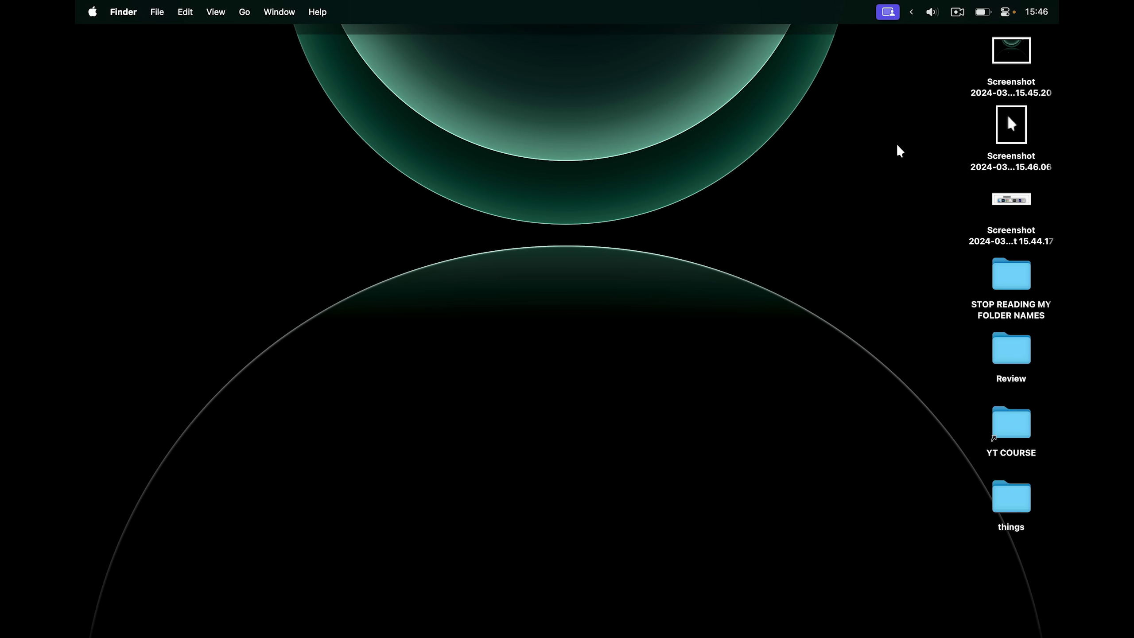
double_click(1007, 124)
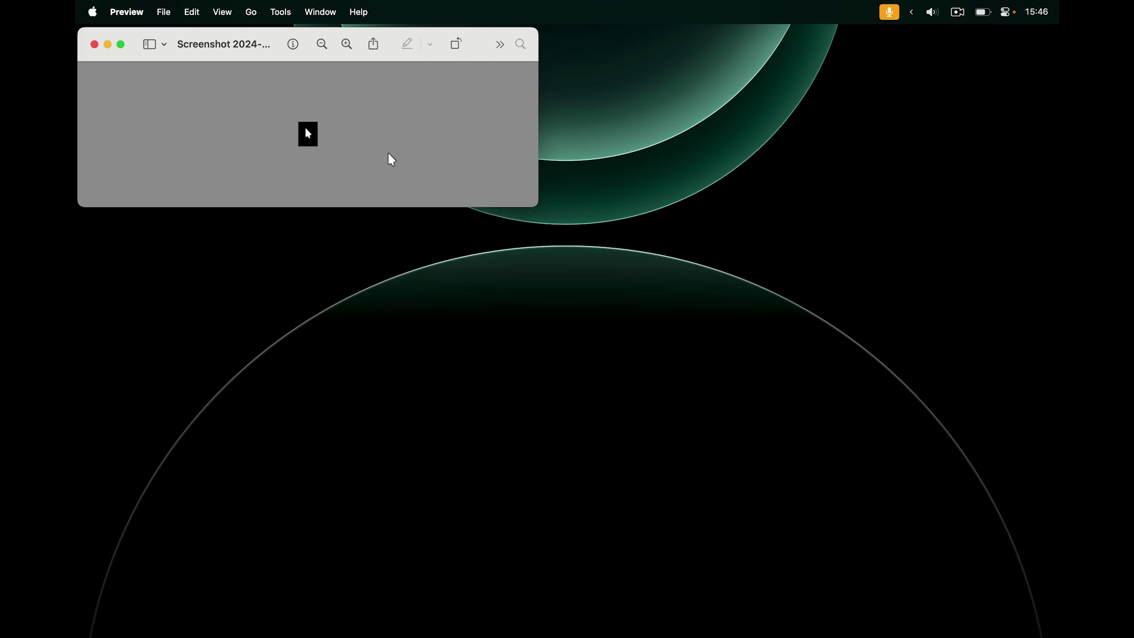
key("super+q")
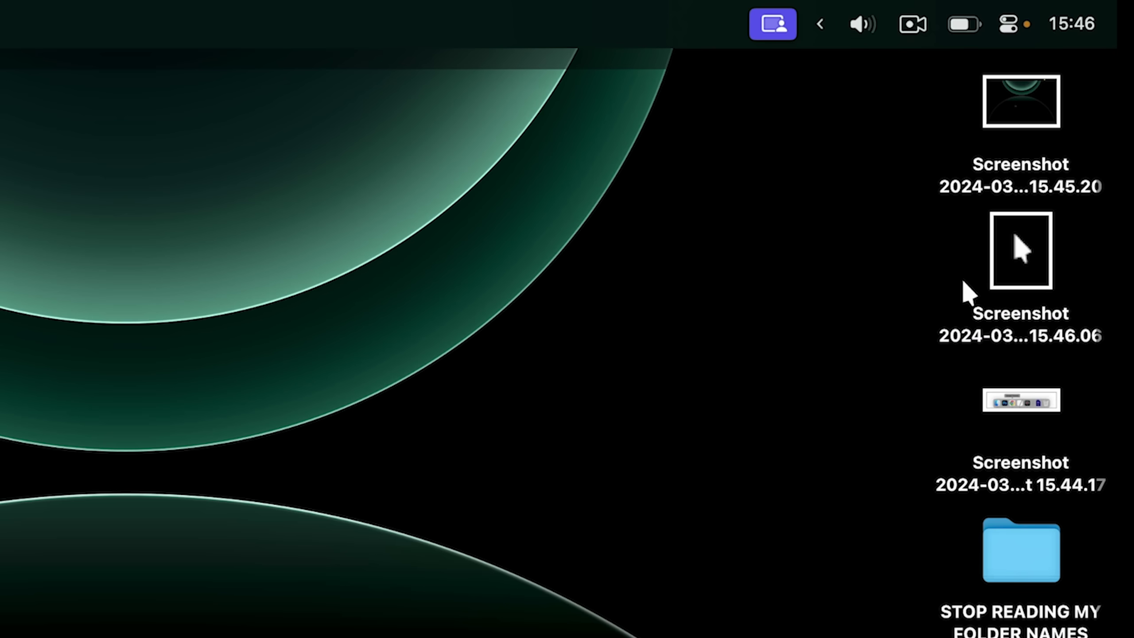
- Quick Look the 15.46.06 screenshot and step through neighbouring screenshots with the arrow keys
left_click(1014, 134)
key("space")
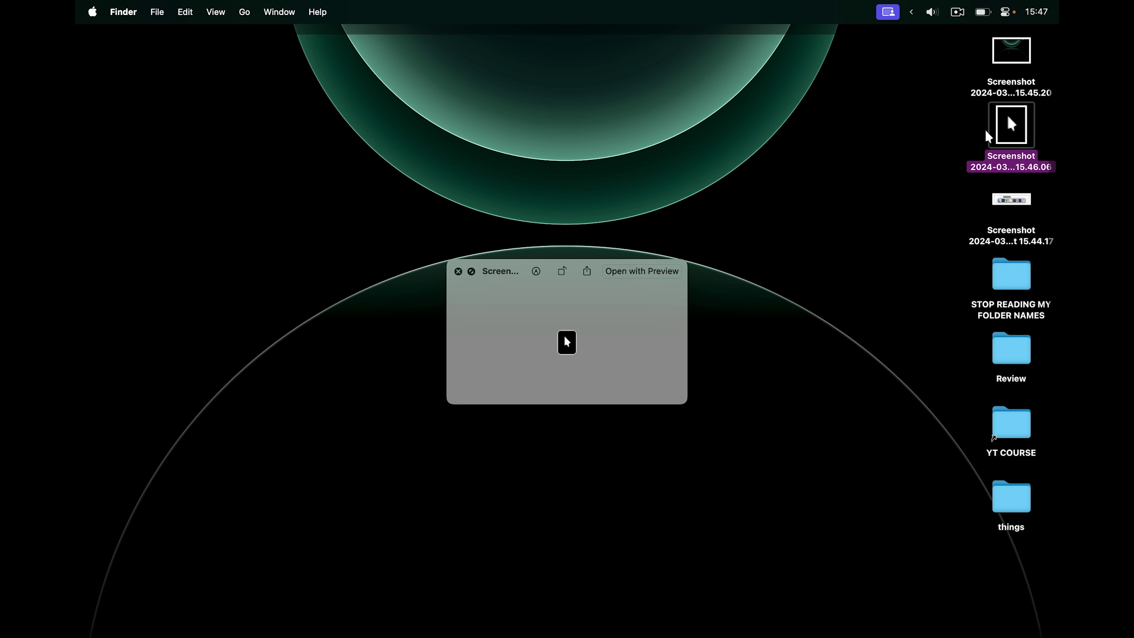
key("Down")
key("Up")
key("Up")
key("Down")
key("Down")
key("Up")
key("Up")
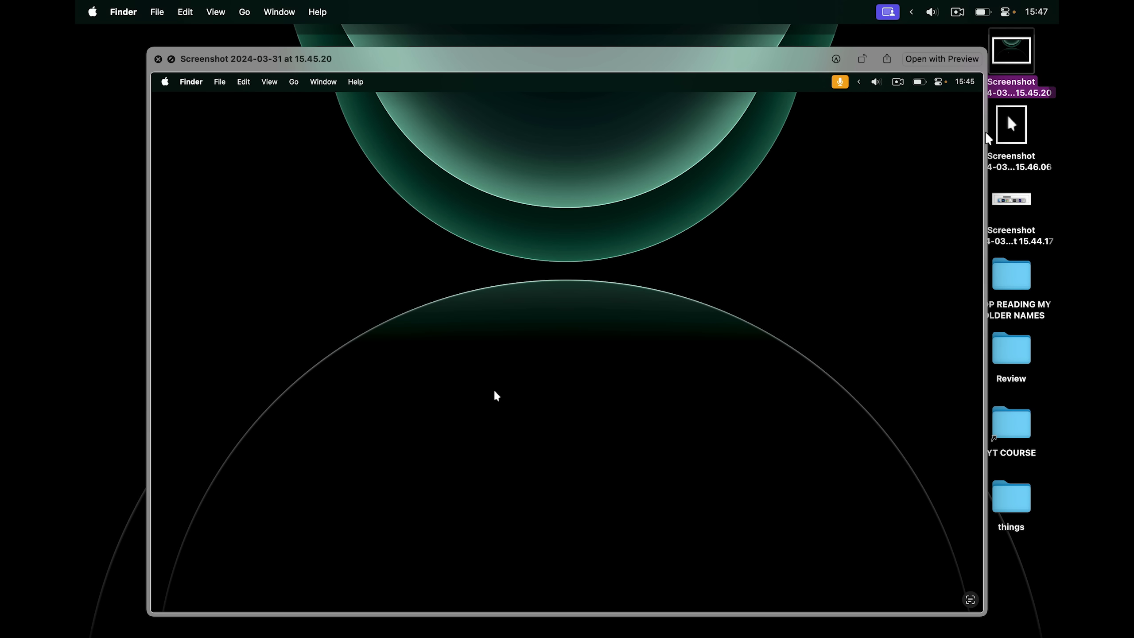
key("space")
- Quick-preview the 15.46.06, 15.45.20 and 15.44.17 screenshots one after another
left_click(1013, 130)
key("space")
key("space")
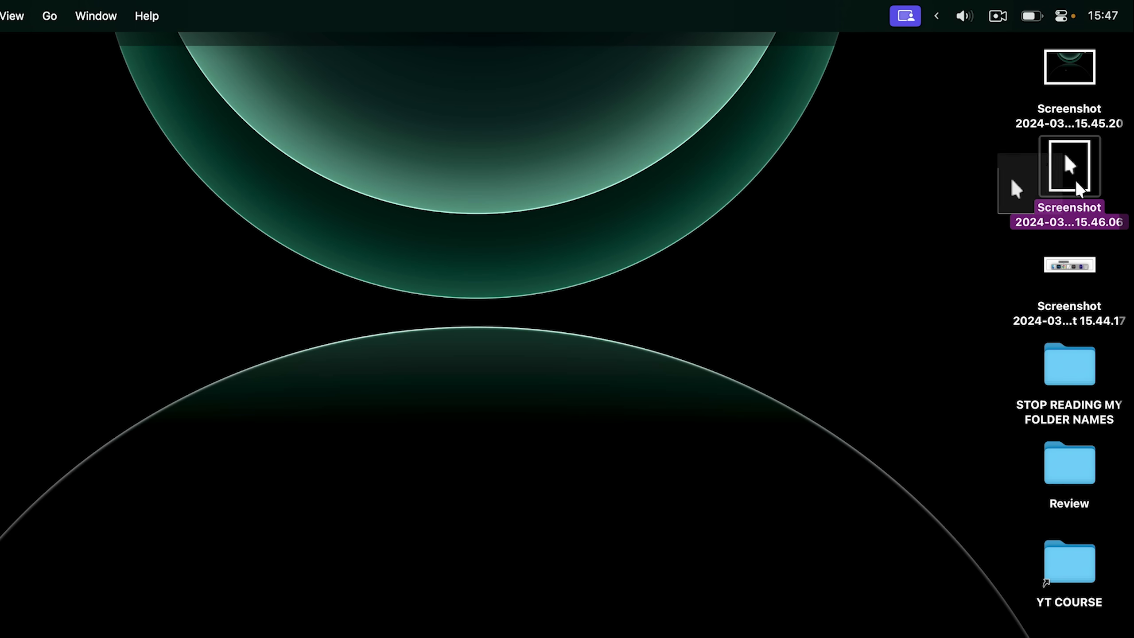
left_click(1065, 121)
key("space")
key("space")
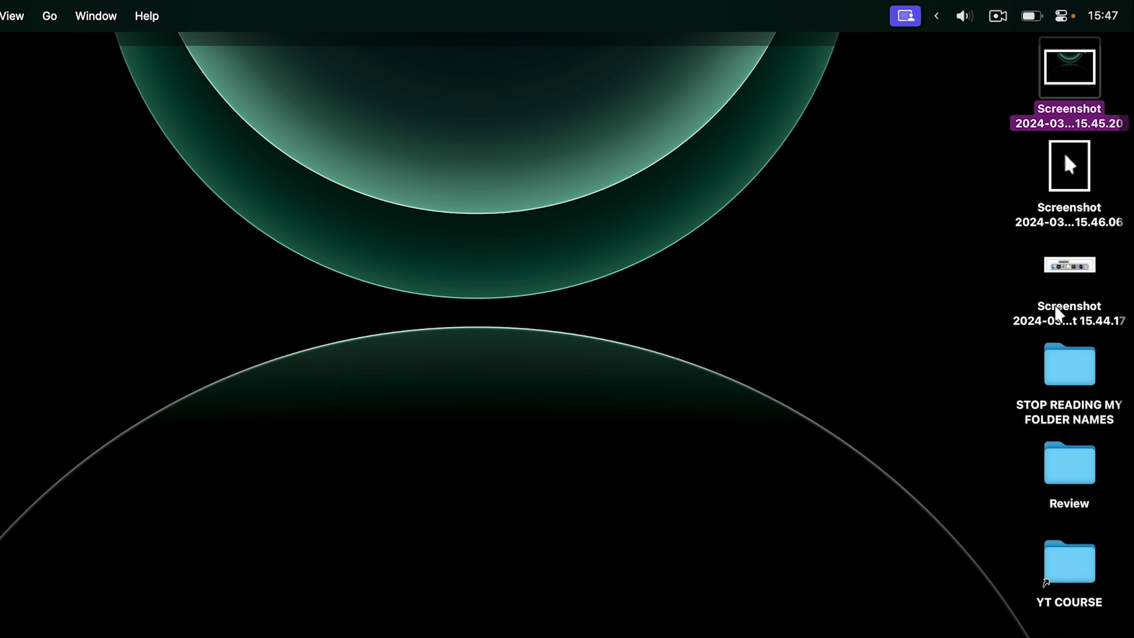
left_click(1058, 312)
key("space")
key("space")
left_click(1089, 233)
key("space")
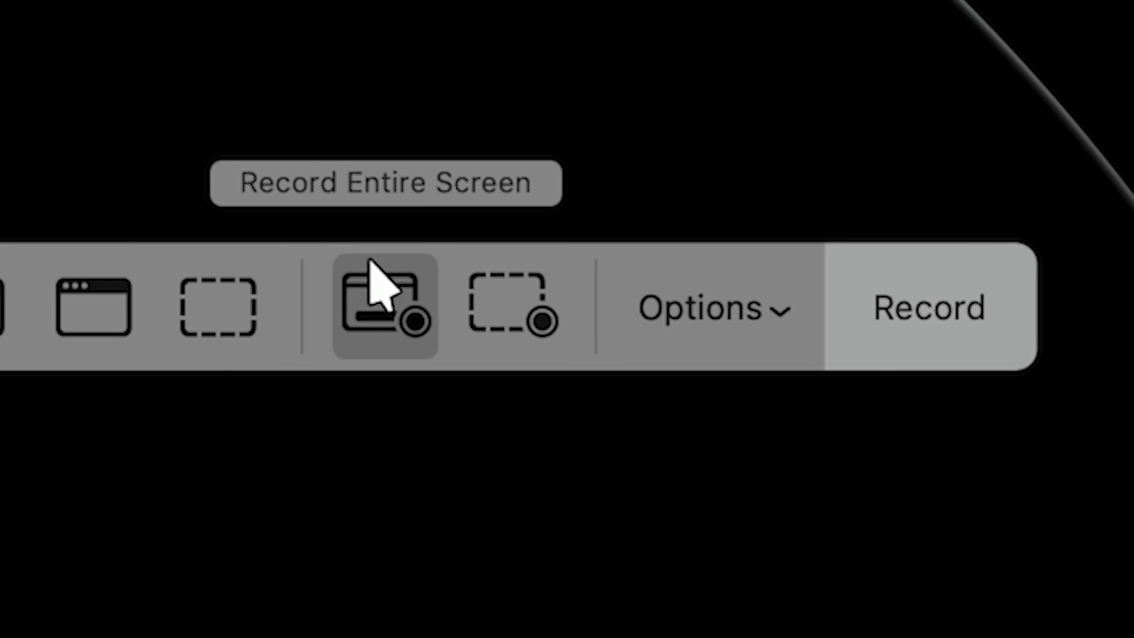
- Record the entire screen and trim the clip to about 00:01,46–00:08,20, then save it
left_click(699, 309)
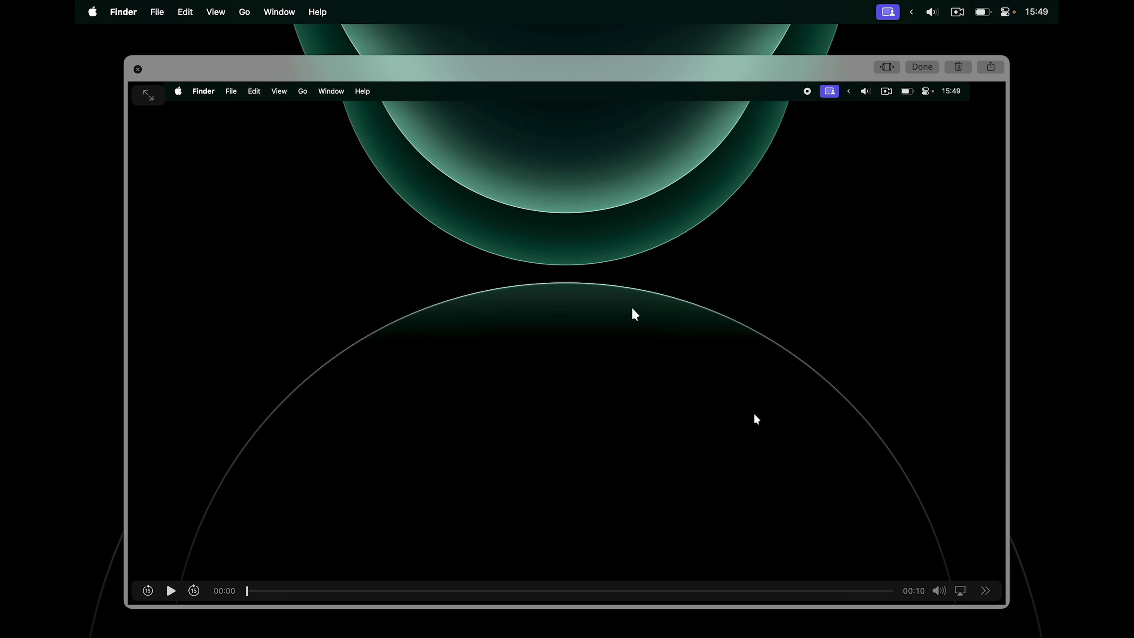
left_click(887, 66)
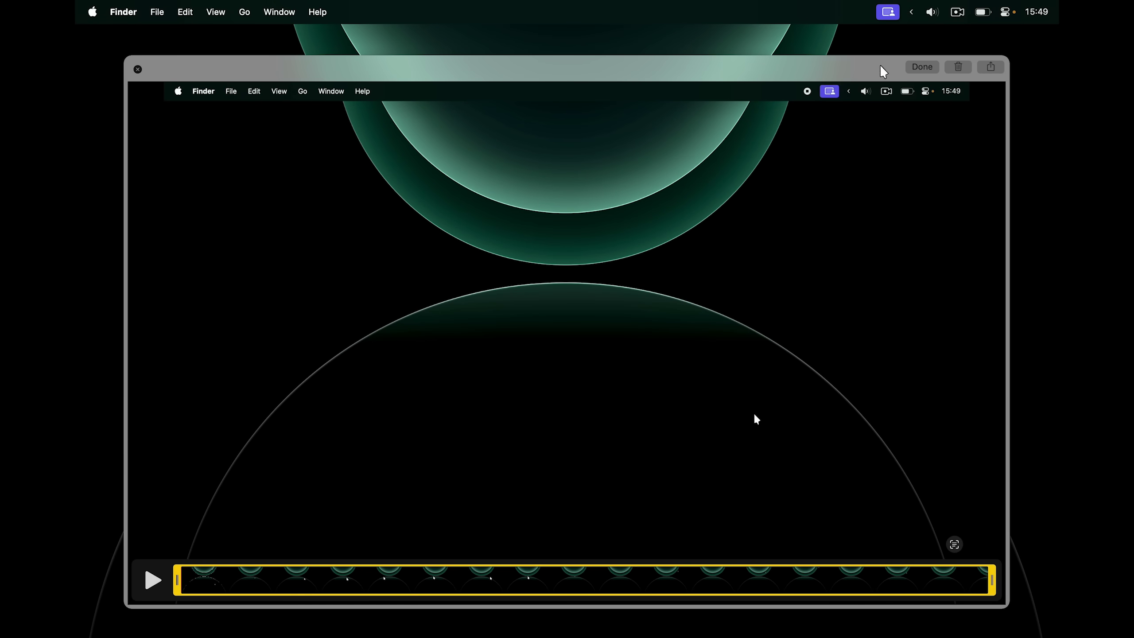
left_click_drag(992, 584, 872, 584)
left_click_drag(188, 577, 296, 577)
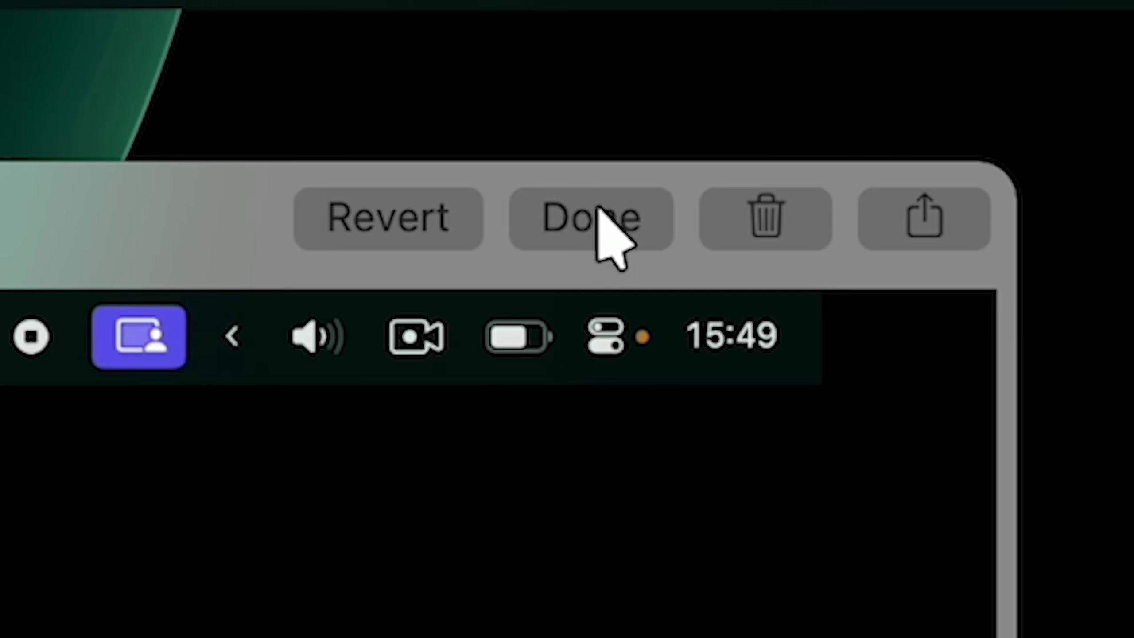
left_click(924, 66)
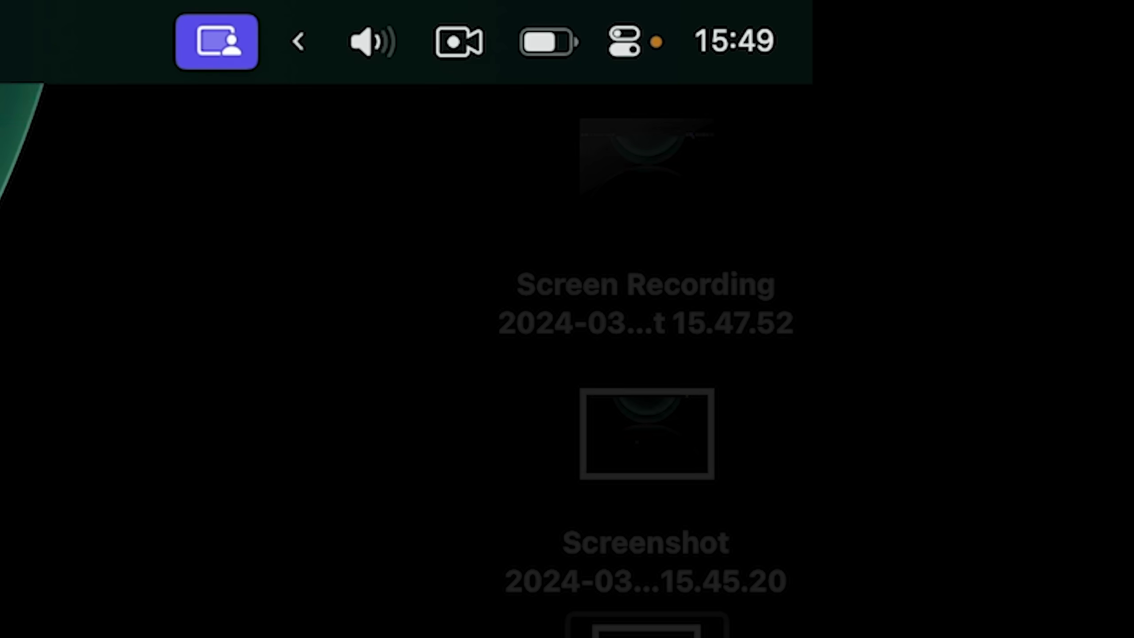
- Play the saved Screen Recording file in Quick Look, then close the preview
left_click(589, 305)
key("space")
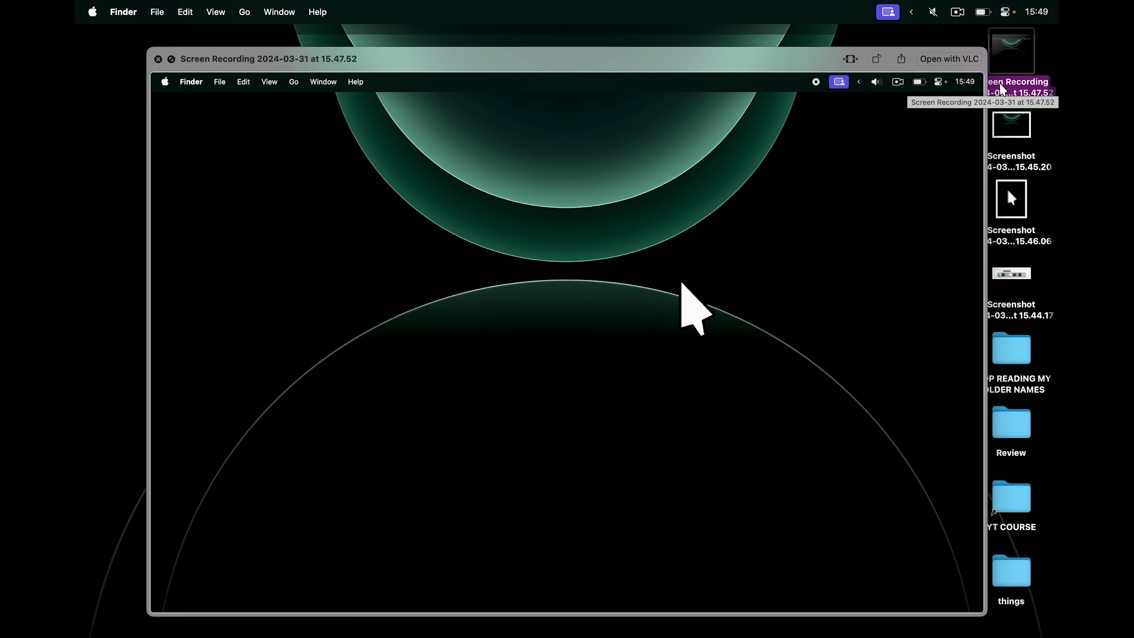
key("space")
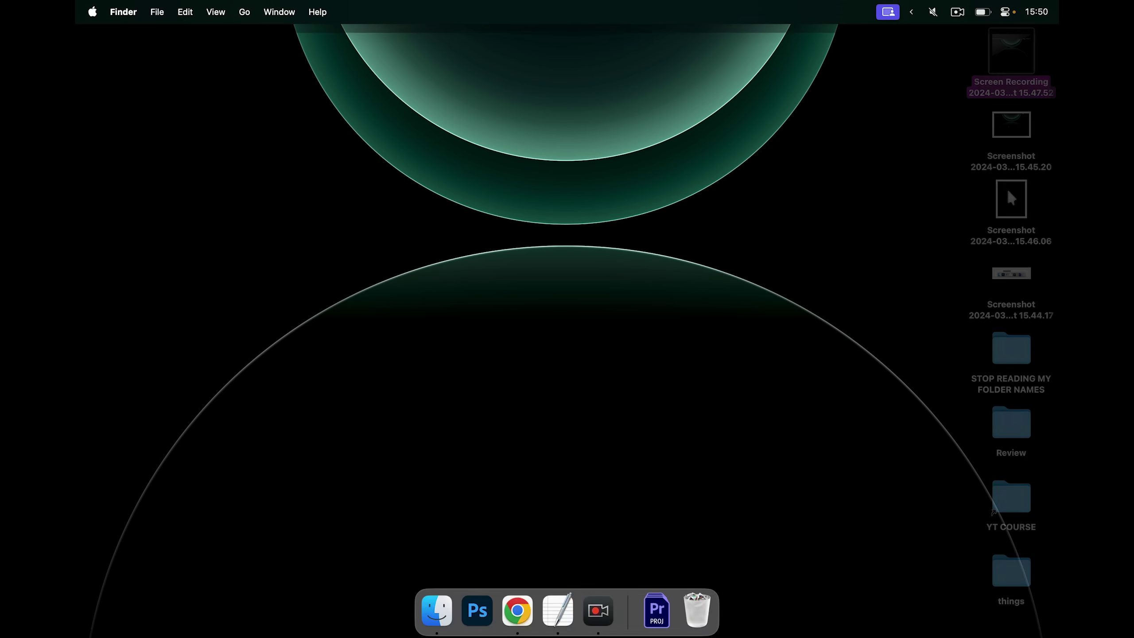
- Open the Hot Corners settings under Desktop & Dock
left_click(115, 585)
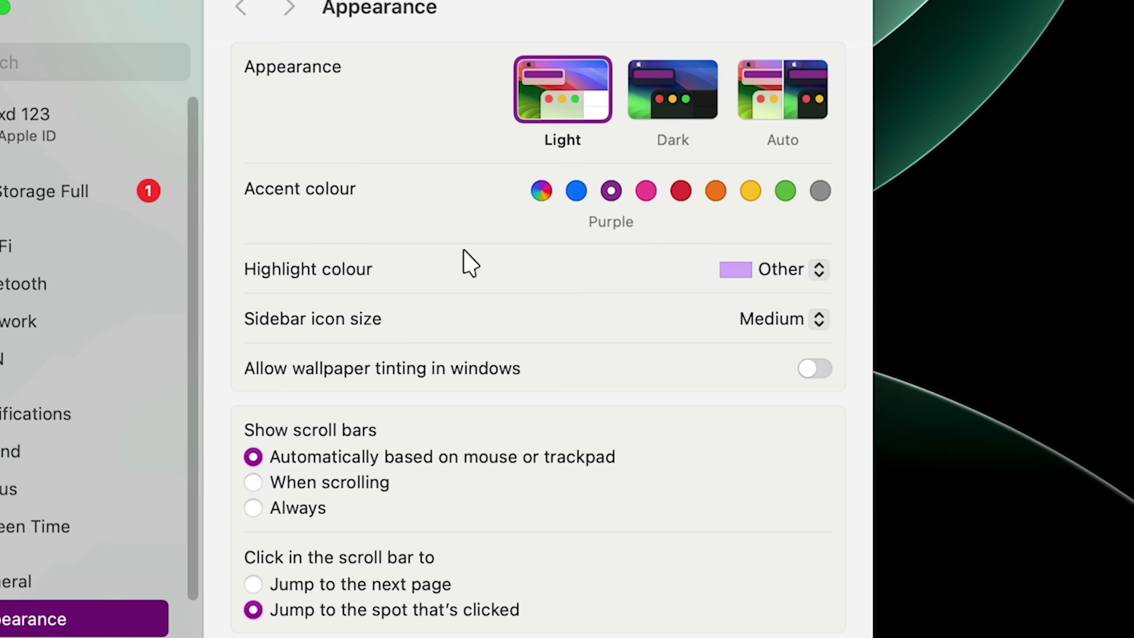
scroll(190, 625, "down", 5)
left_click(393, 289)
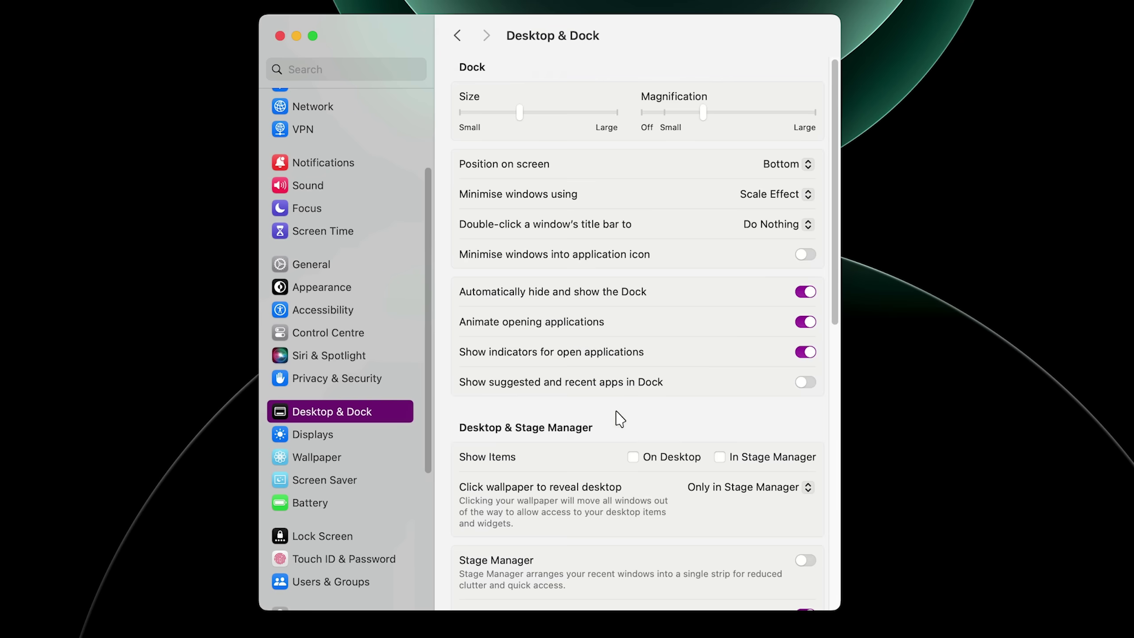
scroll(1133, 311, "down", 10)
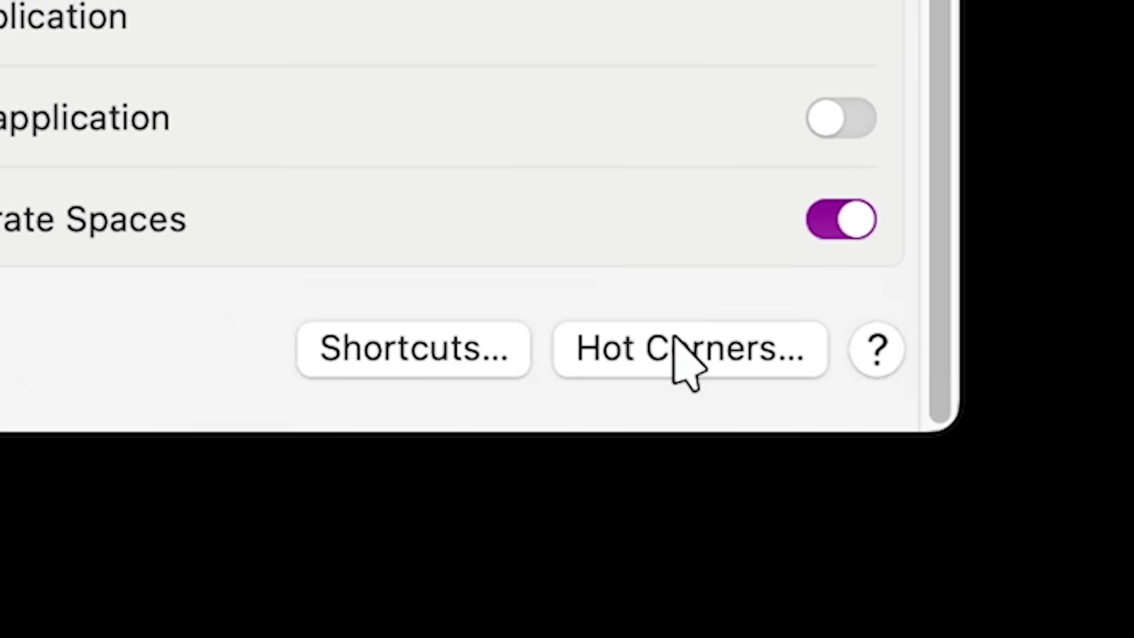
left_click(675, 340)
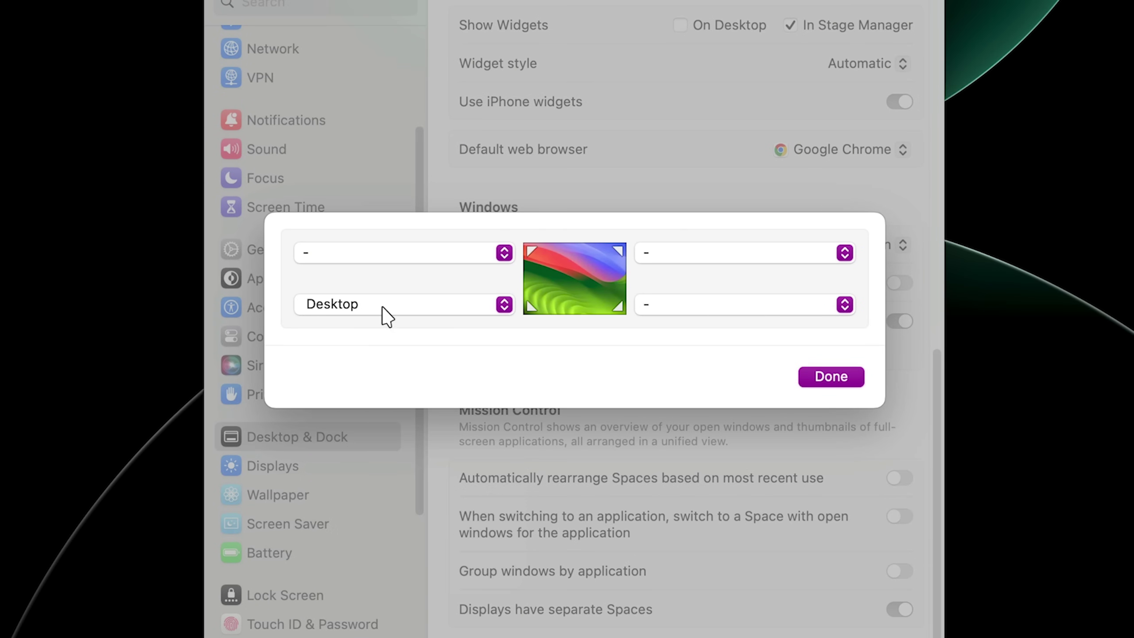
- Try Launchpad, Desktop and Application Windows for the bottom-left hot corner, testing with F11
left_click(445, 297)
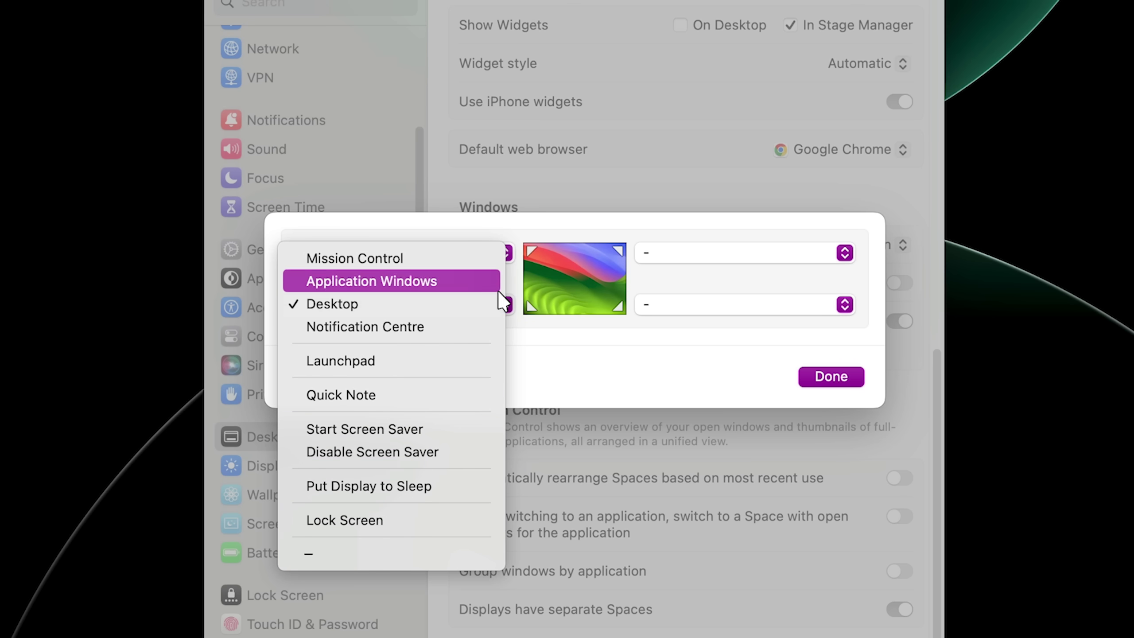
left_click(357, 364)
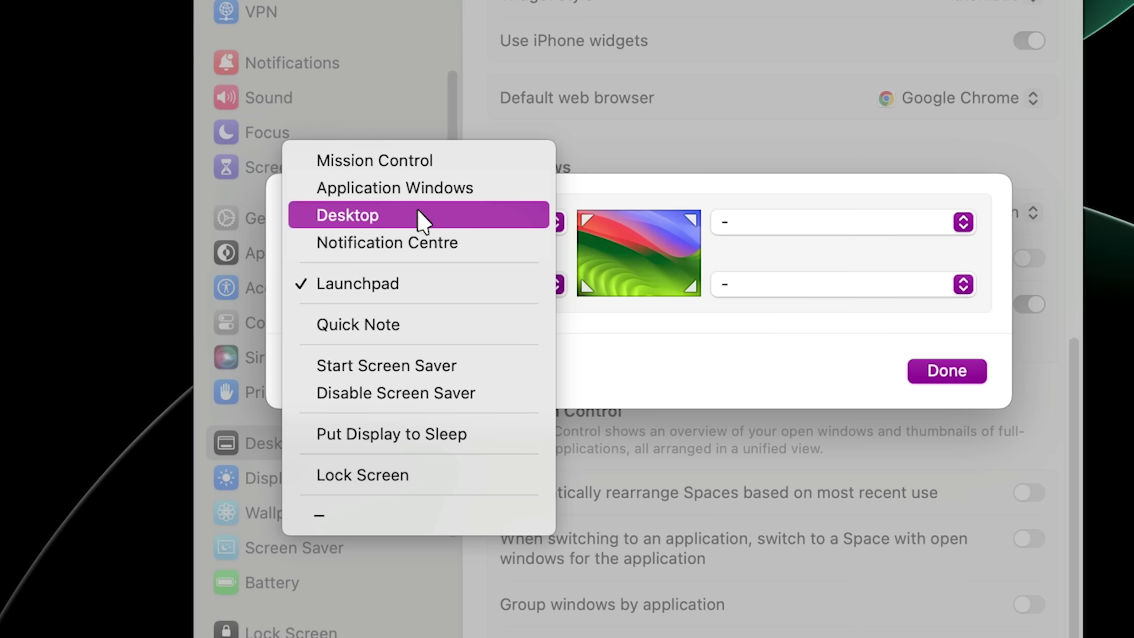
left_click(399, 221)
key("super+space")
type("sa")
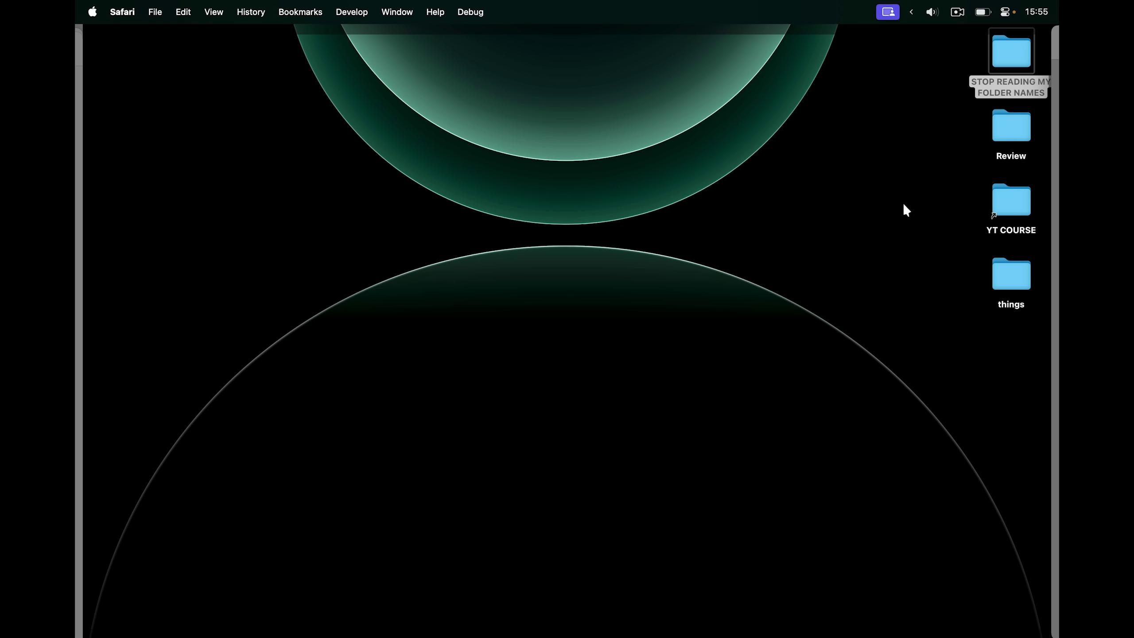
left_click_drag(1000, 52, 630, 337)
key("F11")
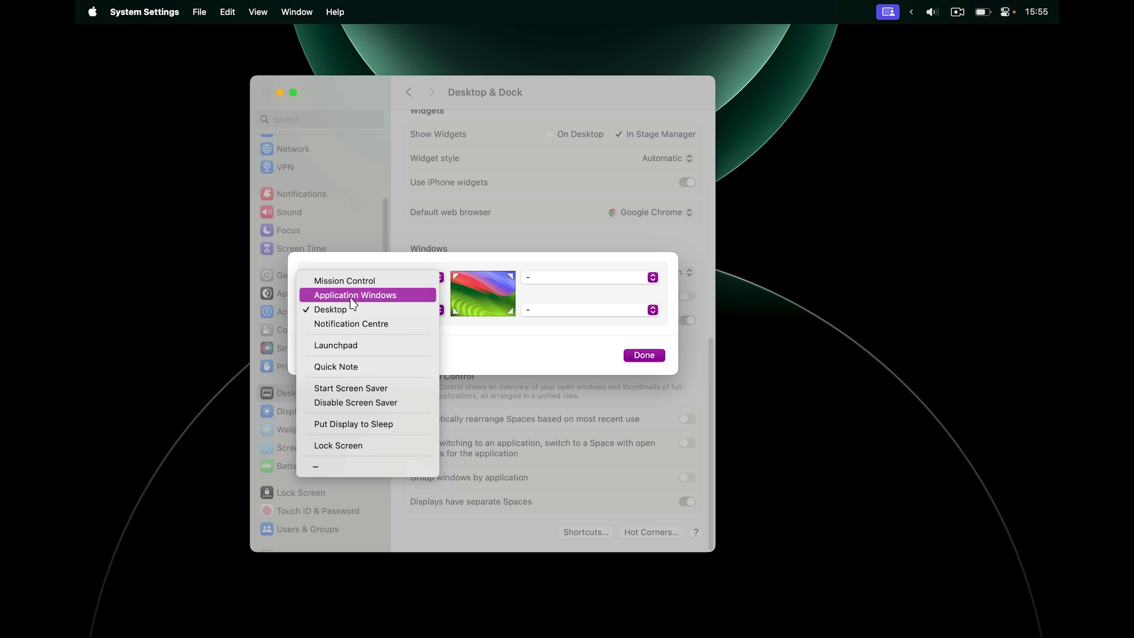
left_click(352, 298)
- Launch Safari through Spotlight with 'saf' and show all its open windows
key("super+space")
type("saf")
key("Return")
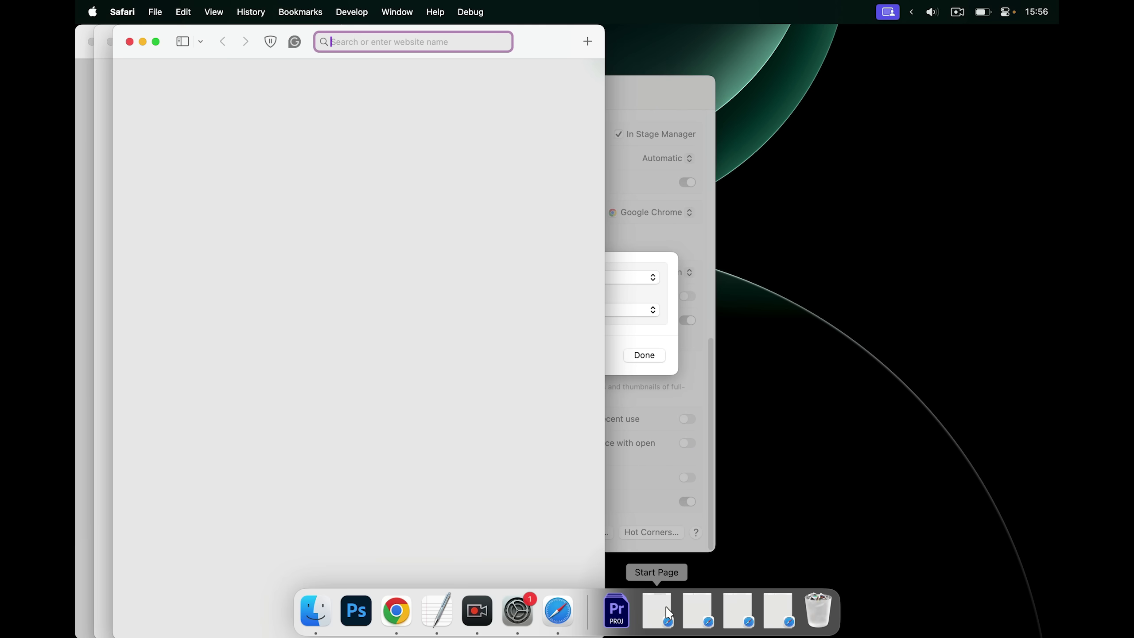
left_click(431, 339)
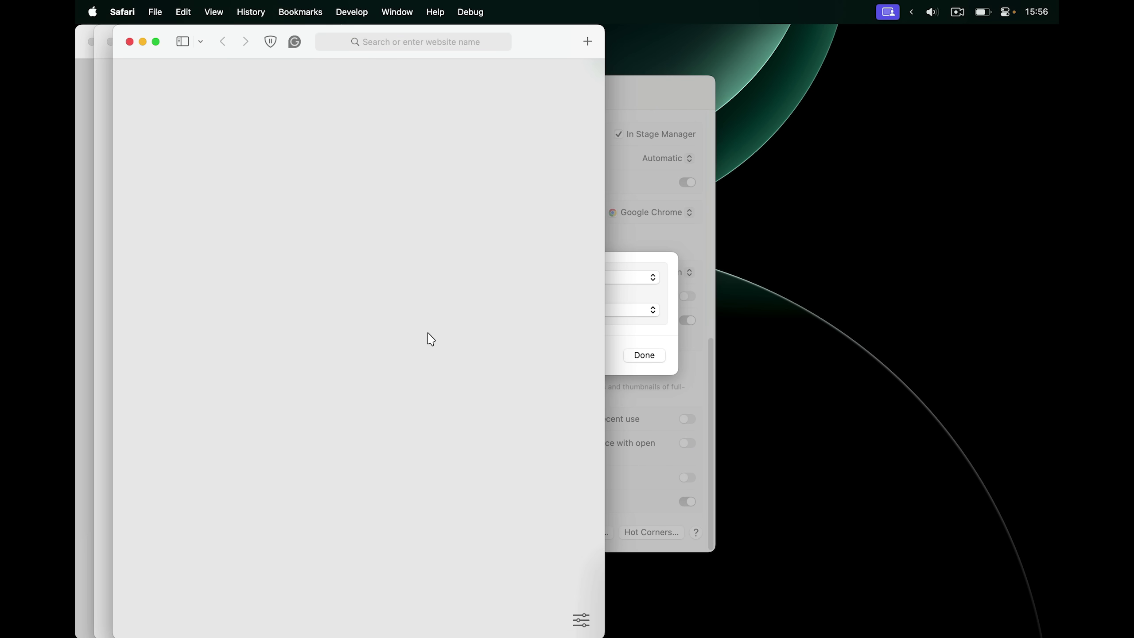
key("ctrl+Down")
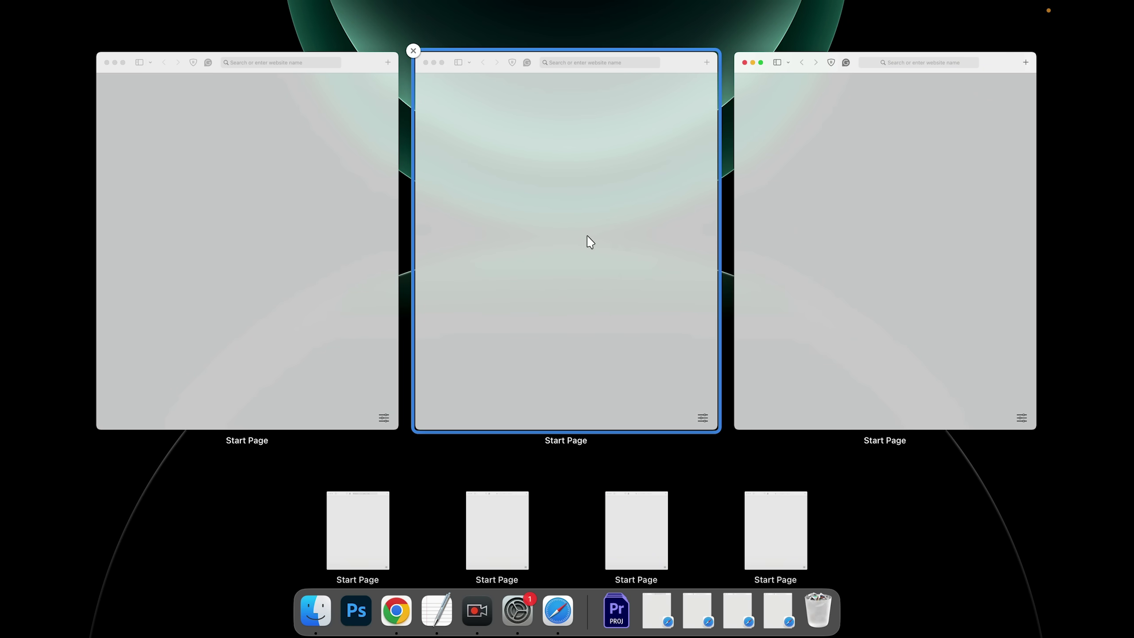
left_click(714, 486)
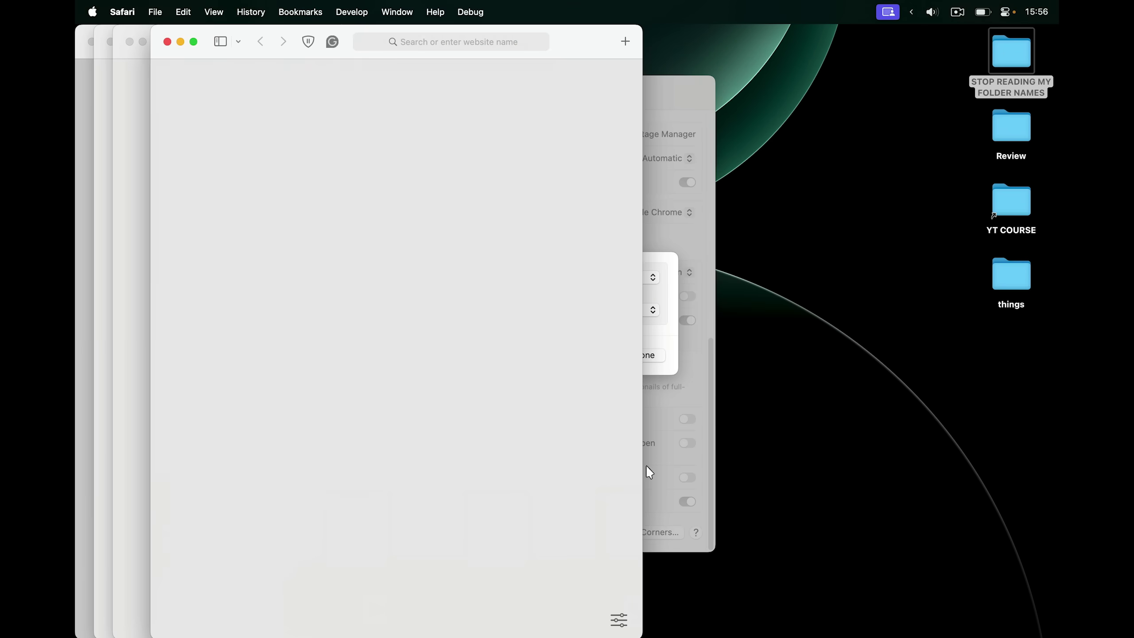
- Set the bottom-left hot corner to Desktop, confirm with Done, and quit System Settings
left_click(407, 310)
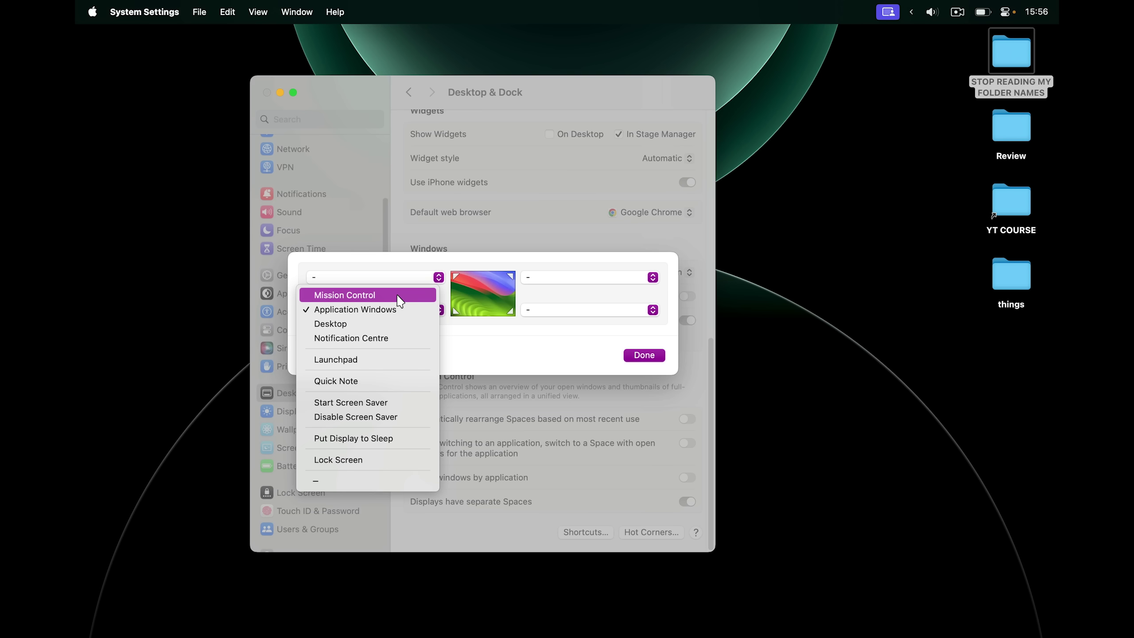
left_click(688, 439)
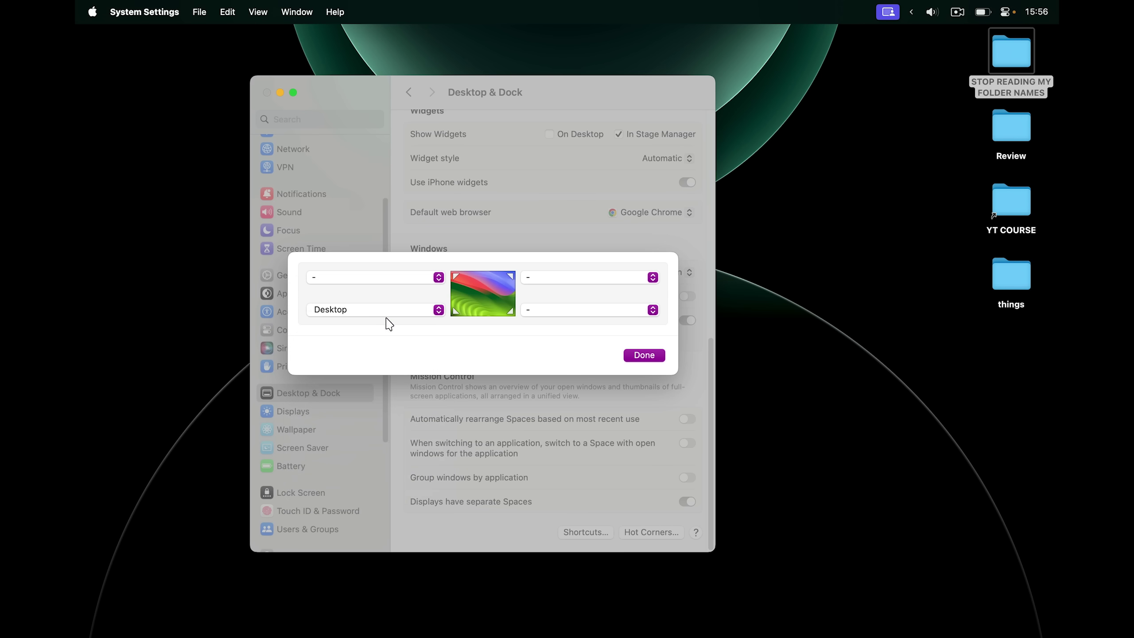
left_click(642, 356)
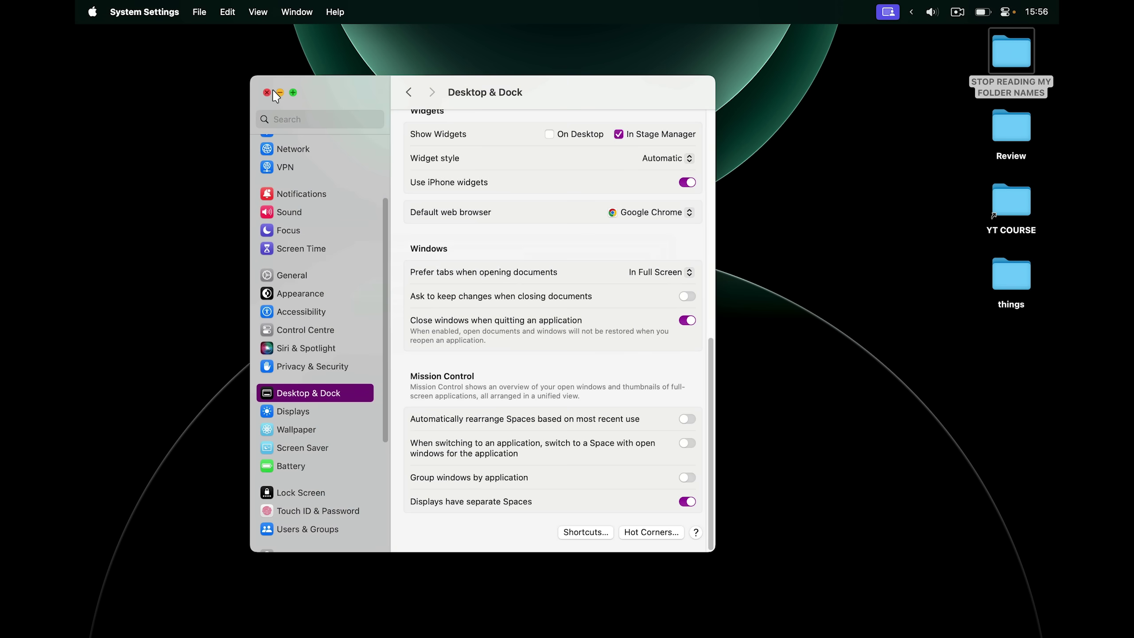
key("super+q")
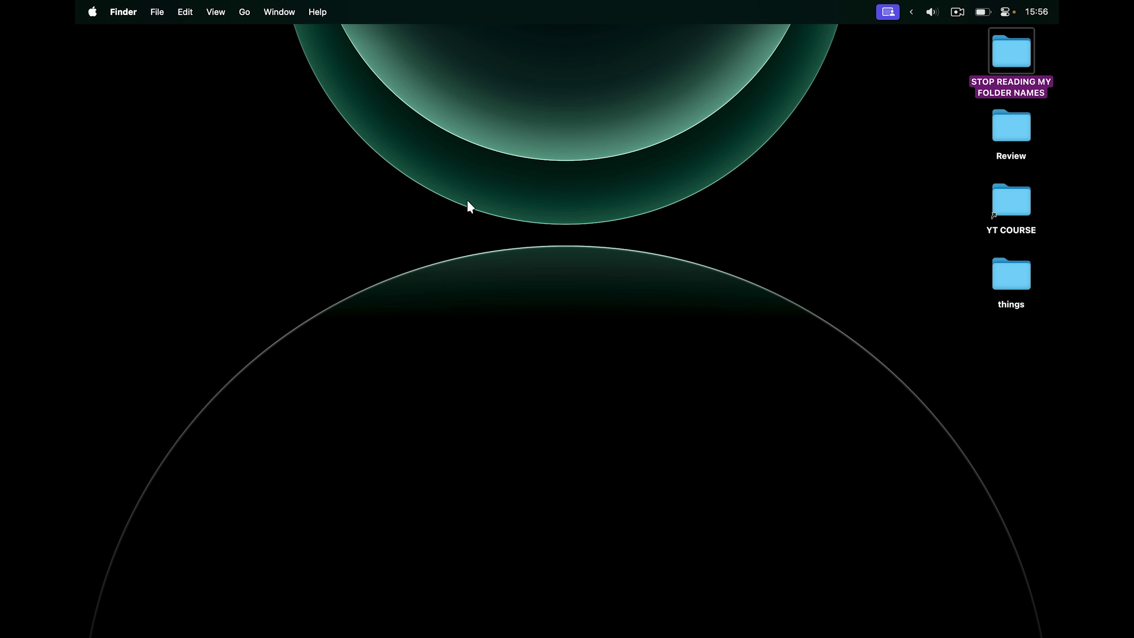
- Cycle forward and back through open apps in the app switcher, then maximize Safari's window
key("super+Tab")
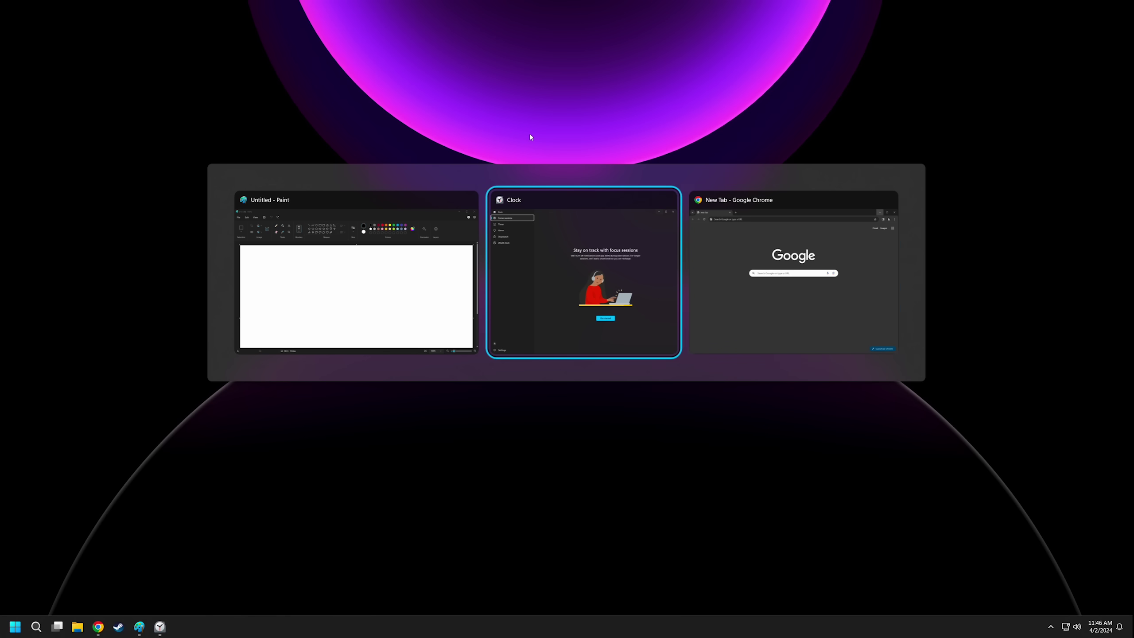
key("alt+Tab")
key("alt+Tab")
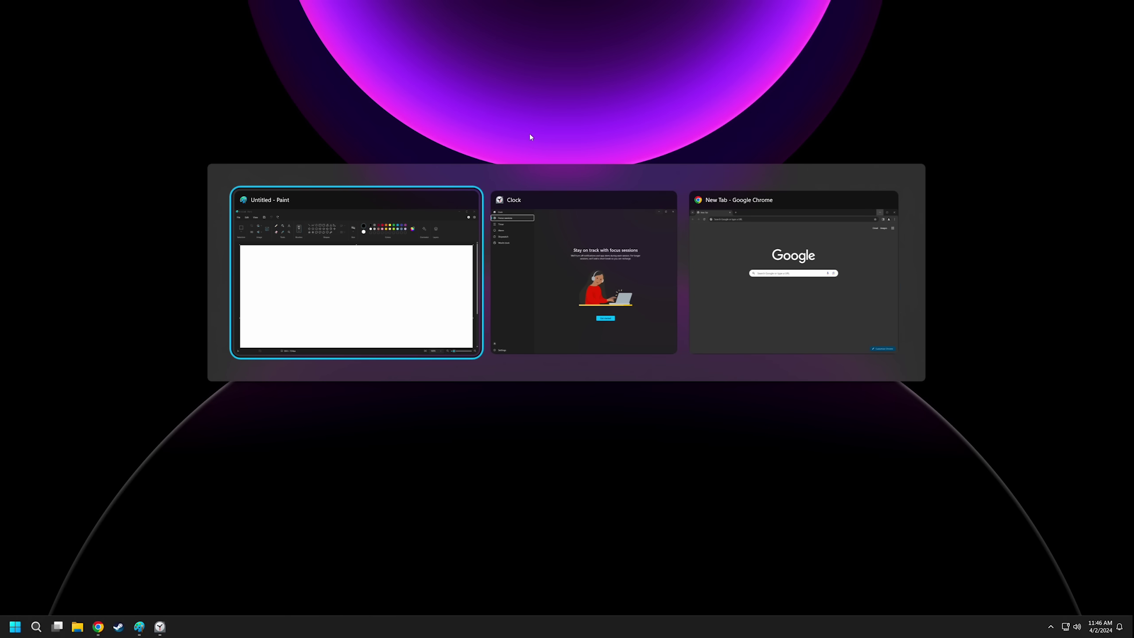
key("alt+Tab")
key("alt+Tab")
key("alt+Tab")
key("alt+shift+Tab")
key("alt+shift+Tab")
key("alt+shift+Tab")
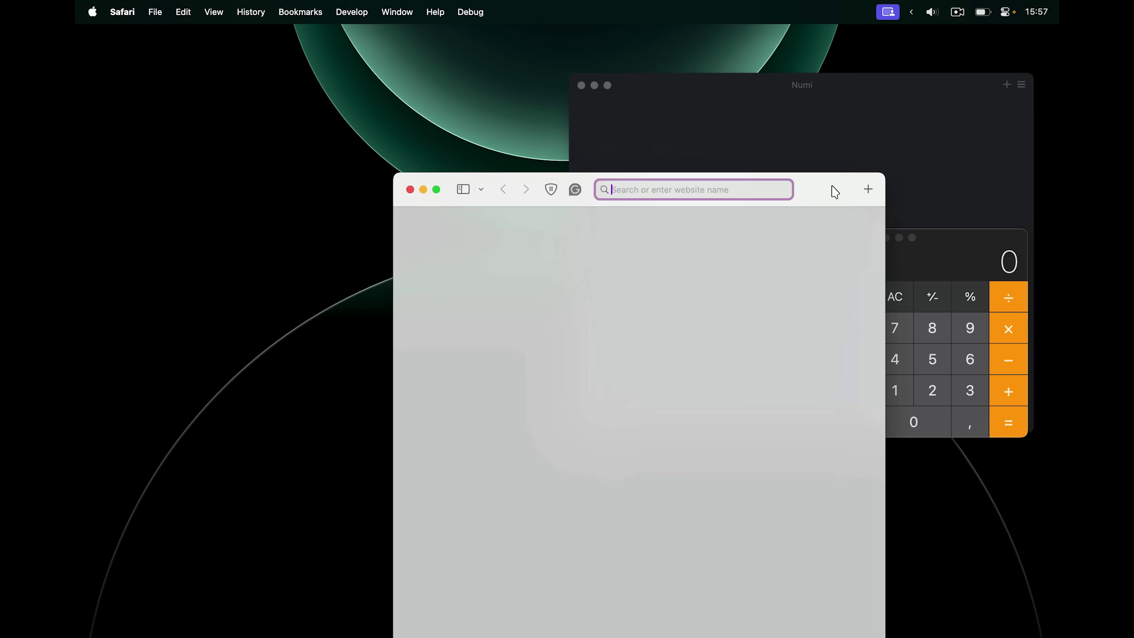
double_click(833, 190)
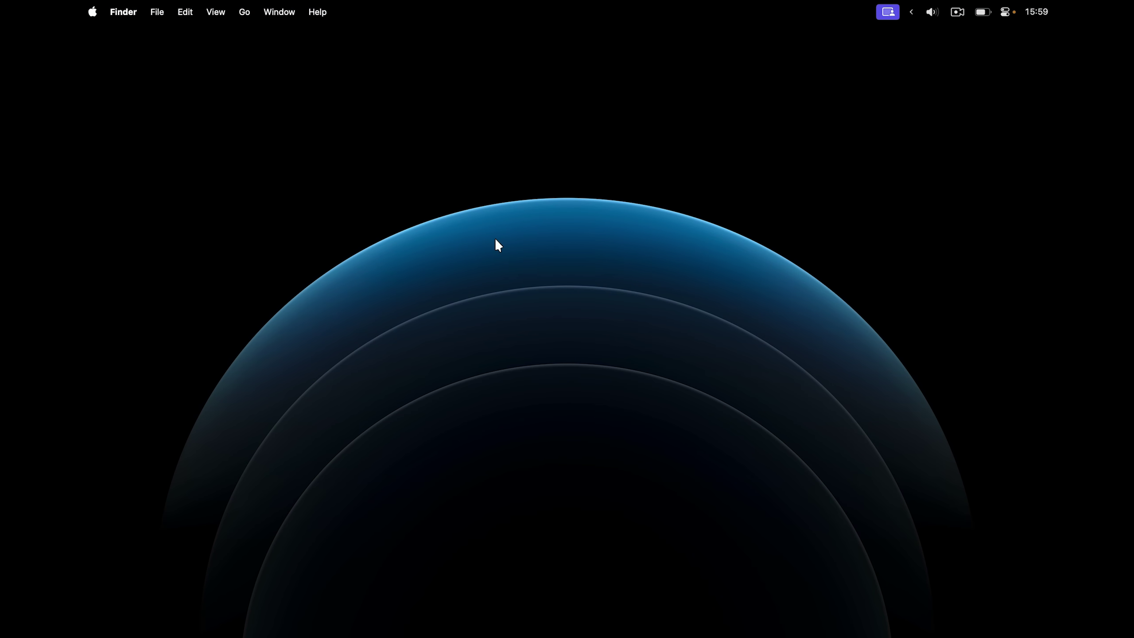
- Add Desktop 4 from the Mission Control Spaces bar, switch between desktops, and return to Desktop 2
key("ctrl+Up")
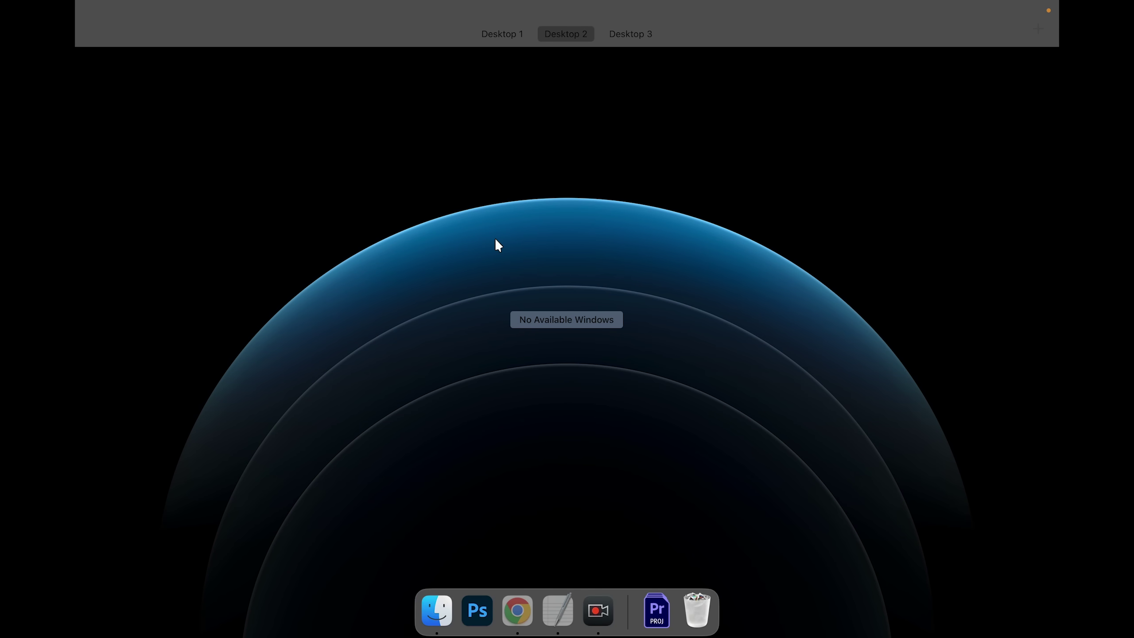
mouse_move(592, 39)
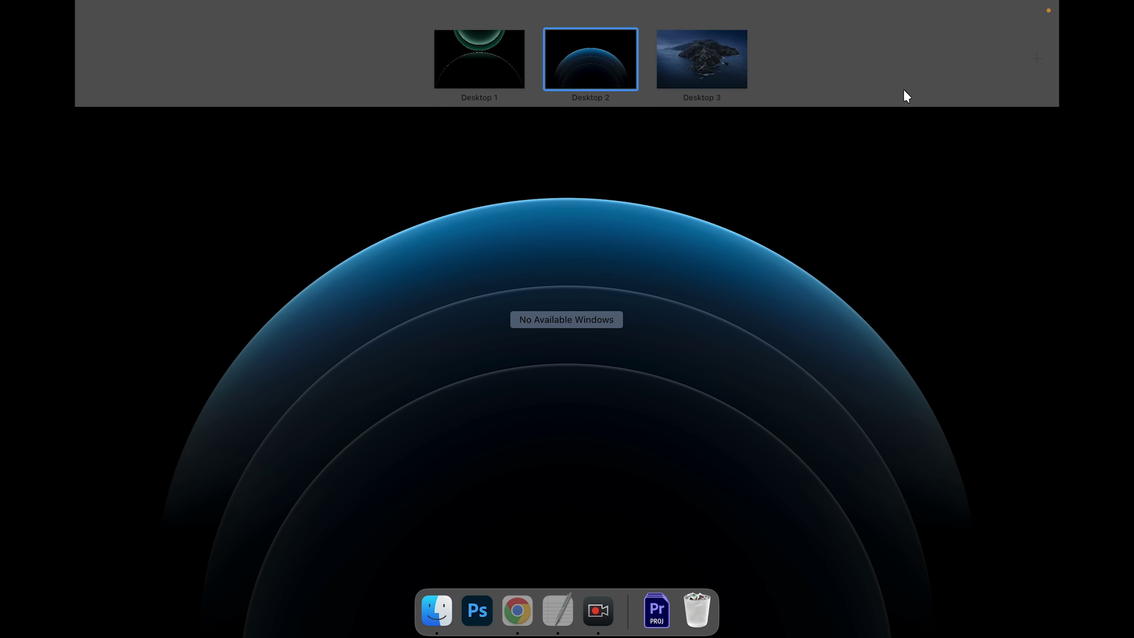
left_click(1027, 63)
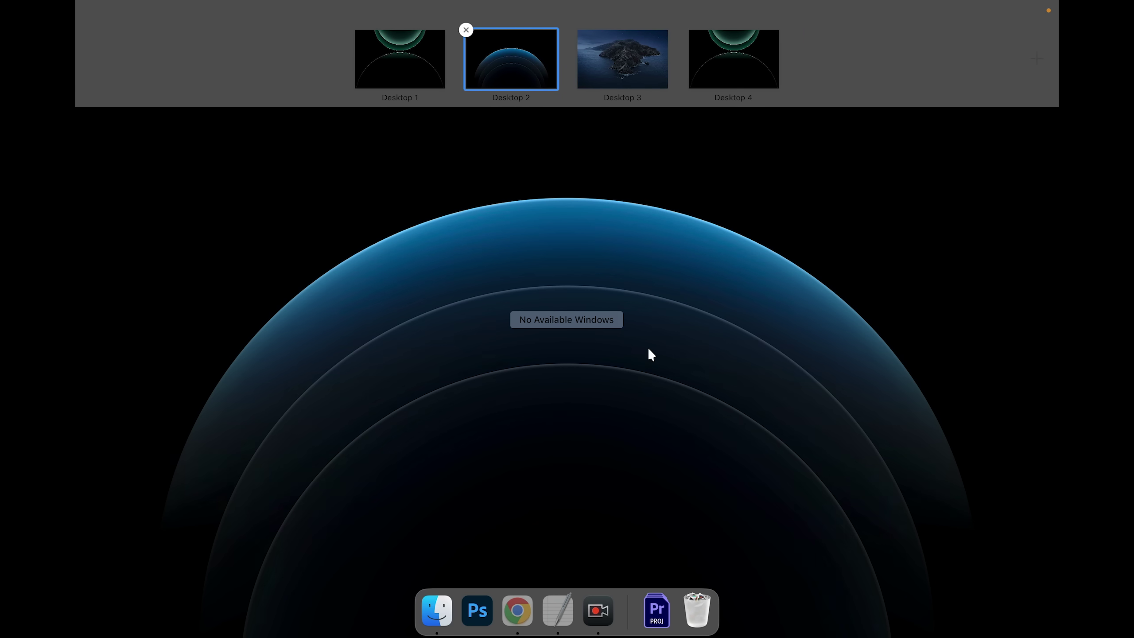
key("ctrl+Right")
key("ctrl+Right")
key("ctrl+Left")
key("ctrl+Left")
left_click(651, 354)
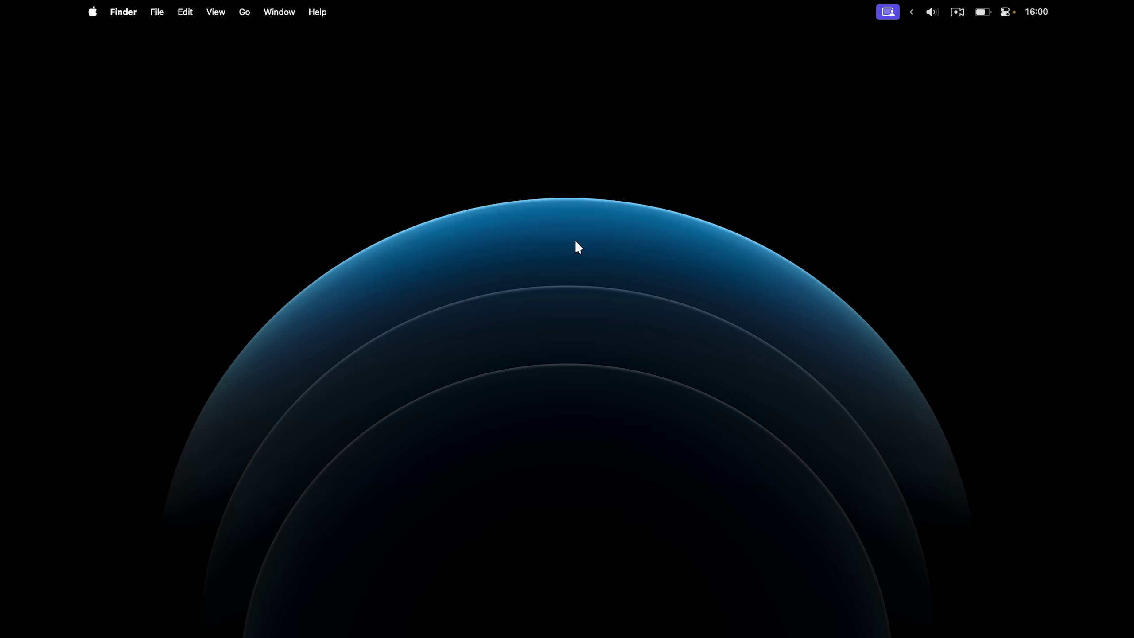
- Launch Calculator via the launcher with 'cal' and move its window onto Desktop 1
key("alt+space")
type("cal")
key("Return")
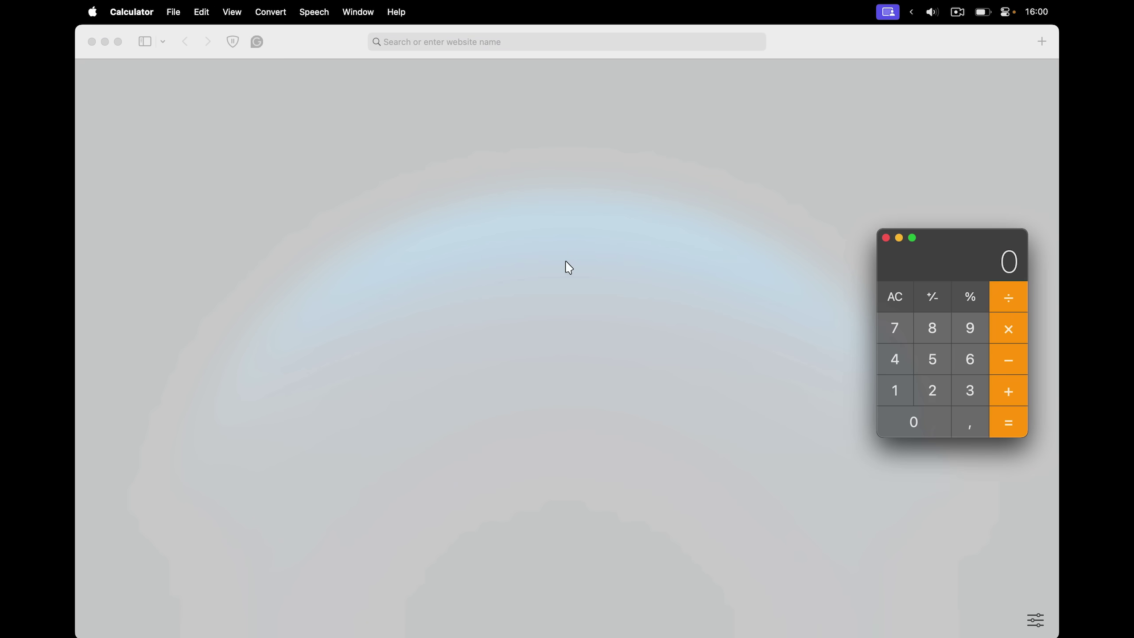
key("ctrl+Up")
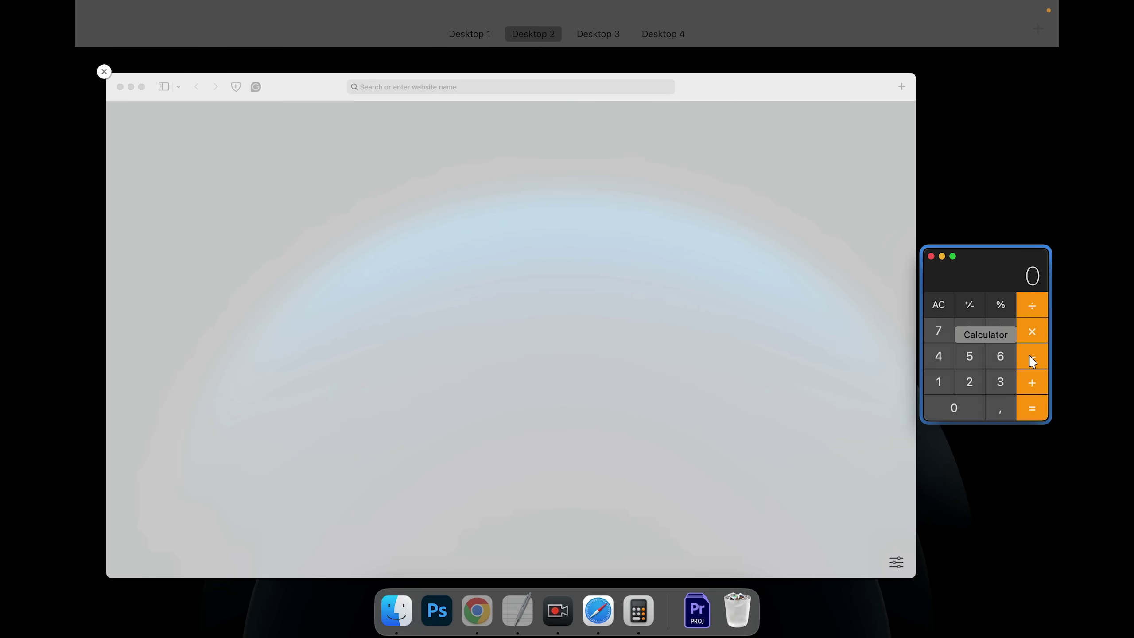
left_click_drag(998, 372, 411, 71)
left_click(514, 84)
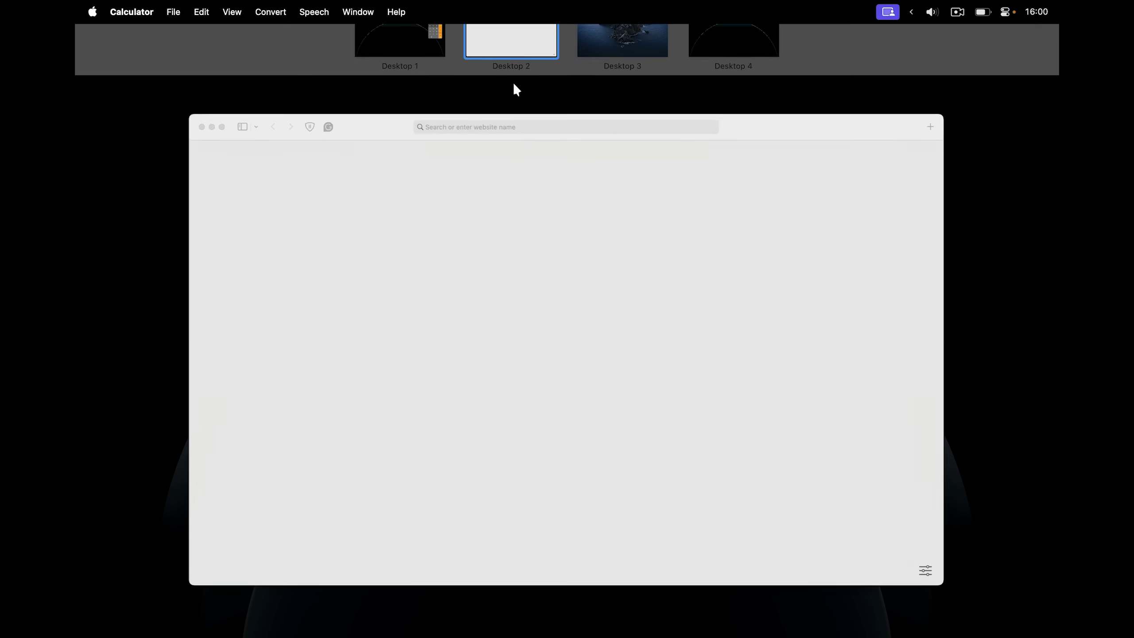
left_click_drag(679, 40, 787, 143)
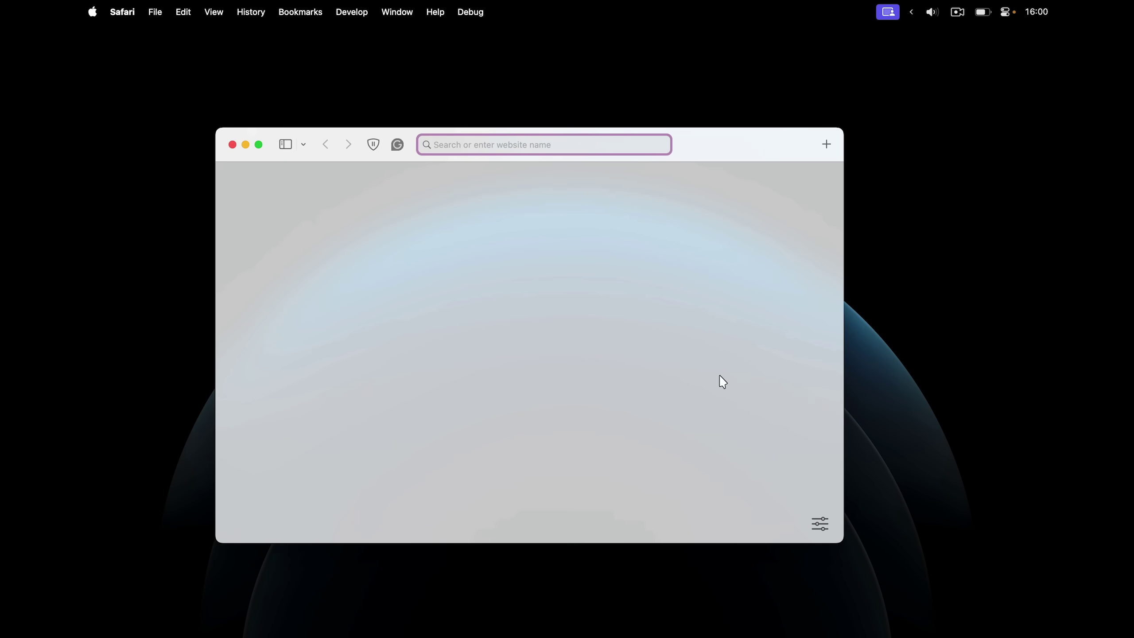
left_click(631, 617)
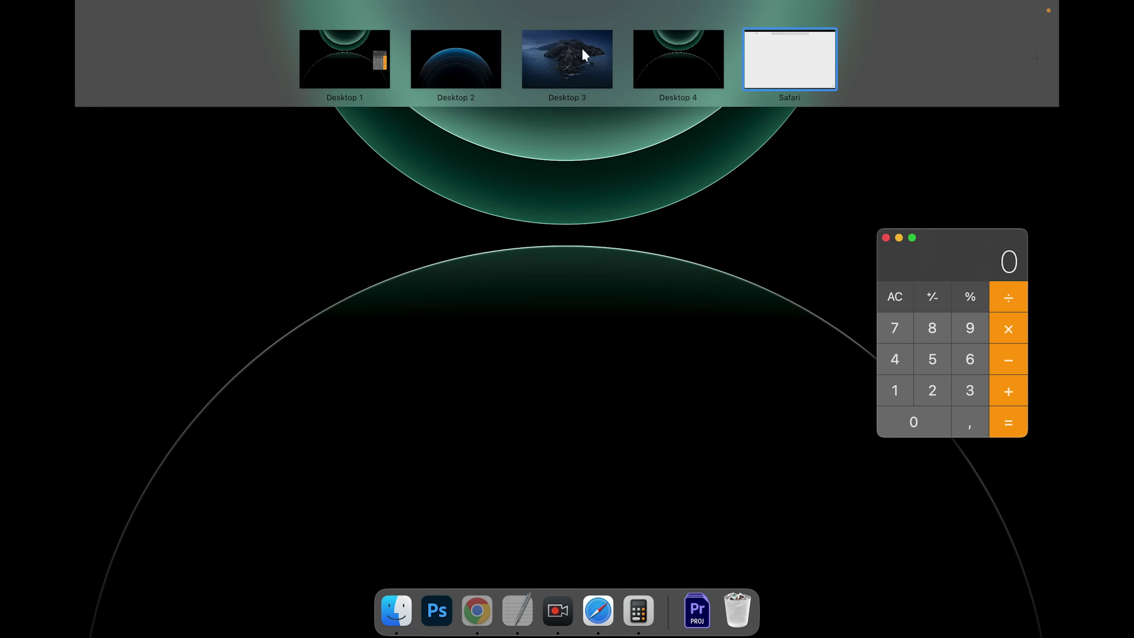
mouse_move(805, 70)
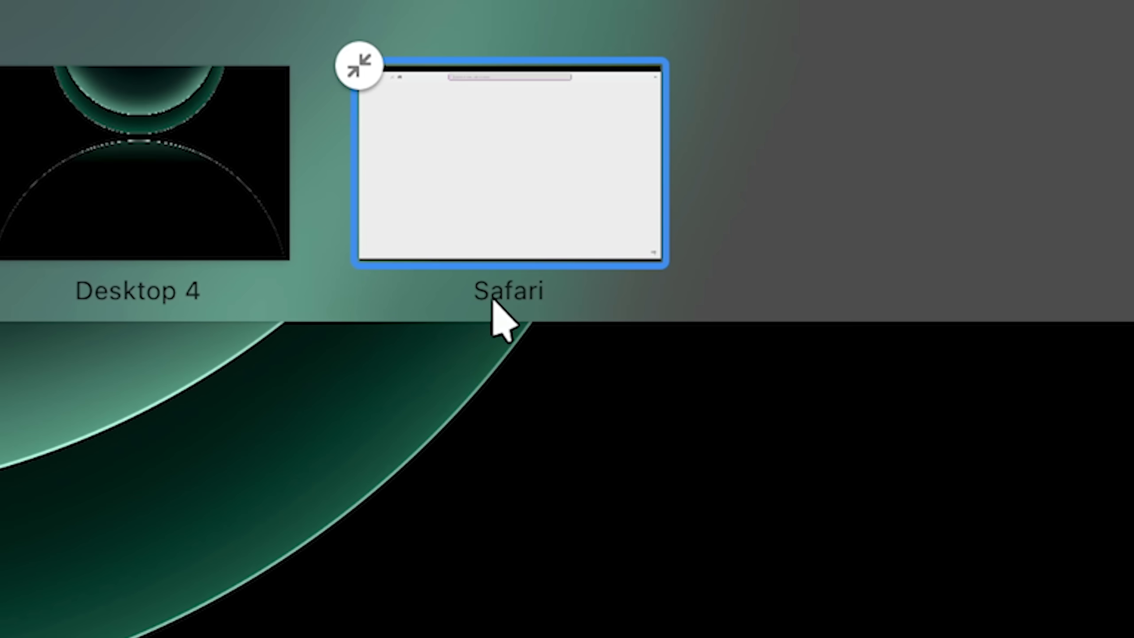
left_click(525, 234)
- Launch Calculator with 'cal', open Mission Control, and take Safari out of full screen
key("alt+space")
type("cal")
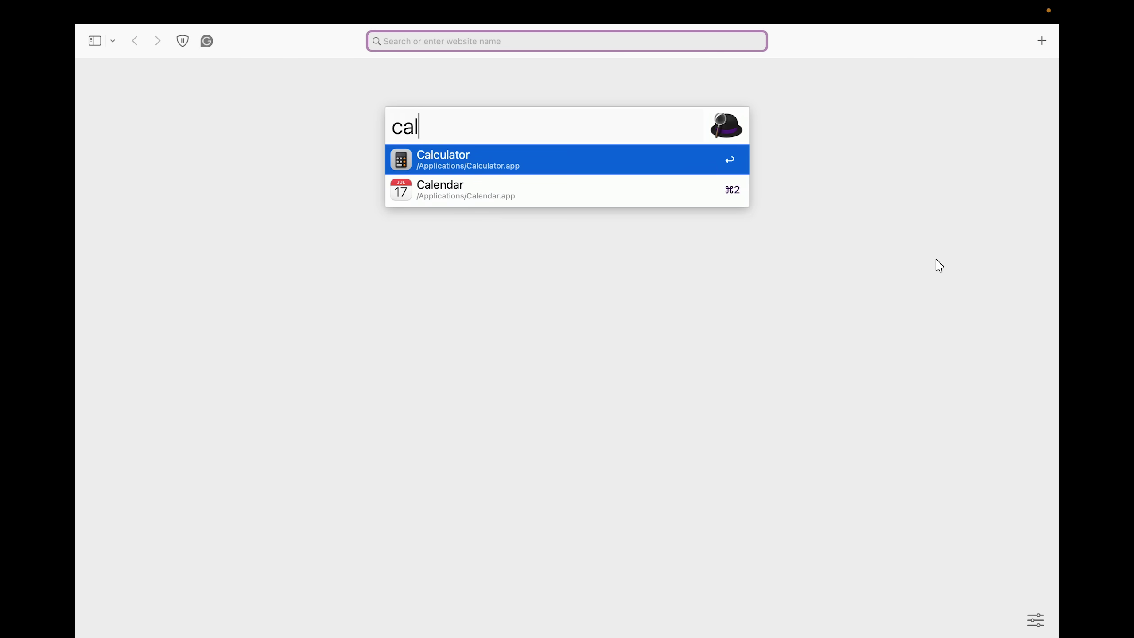
key("Return")
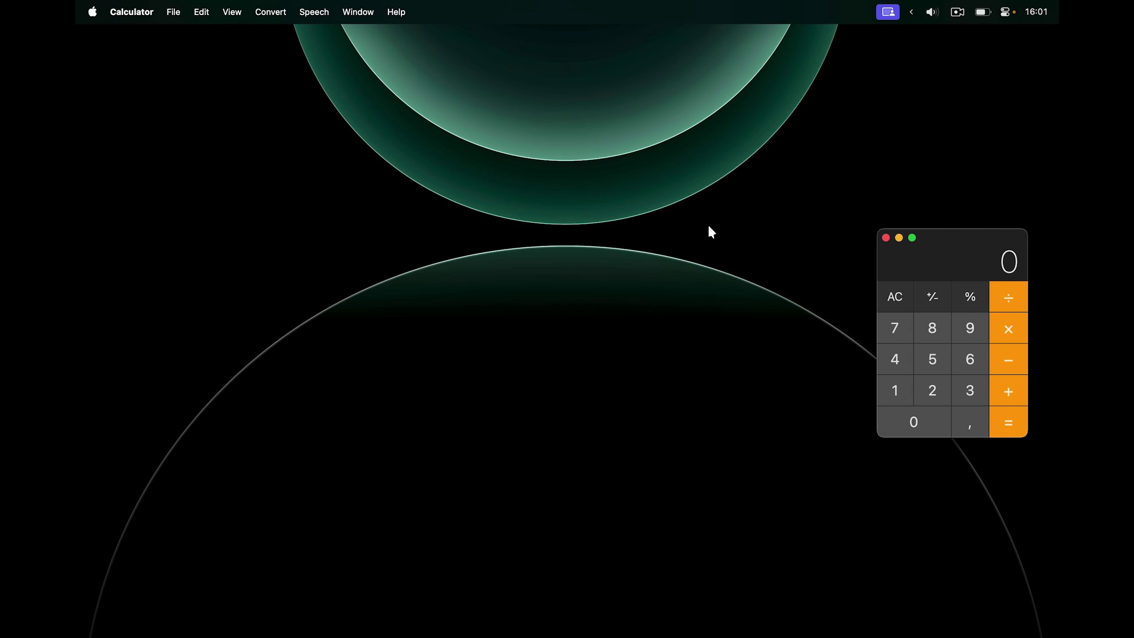
key("ctrl+Up")
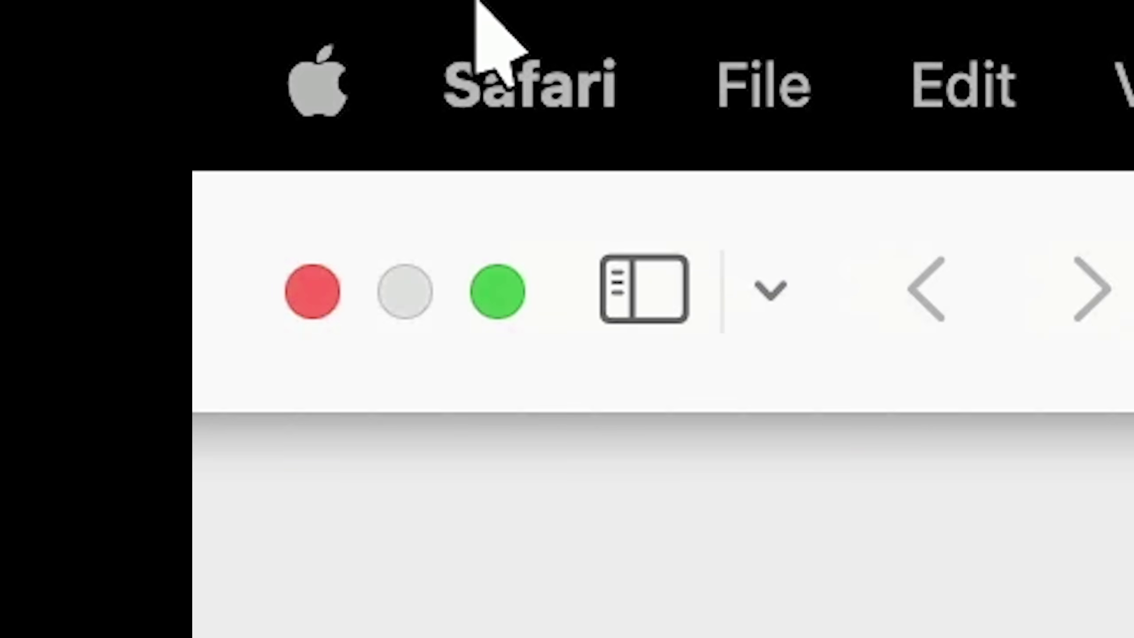
left_click(500, 288)
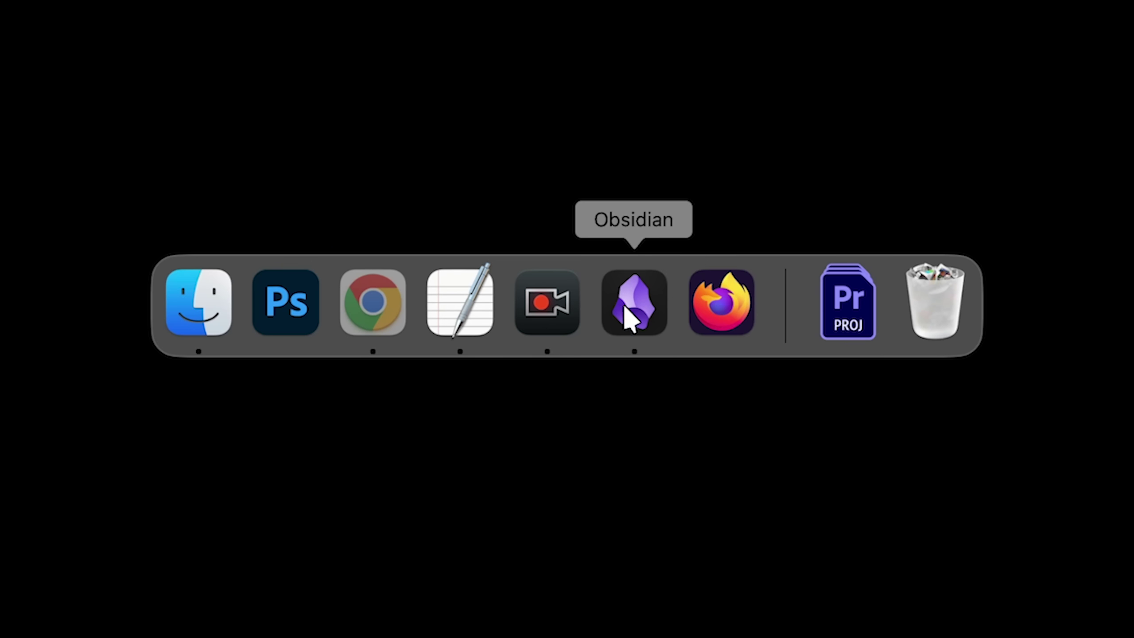
- Launch Firefox and pull a new tab out into its own window
left_click(741, 309)
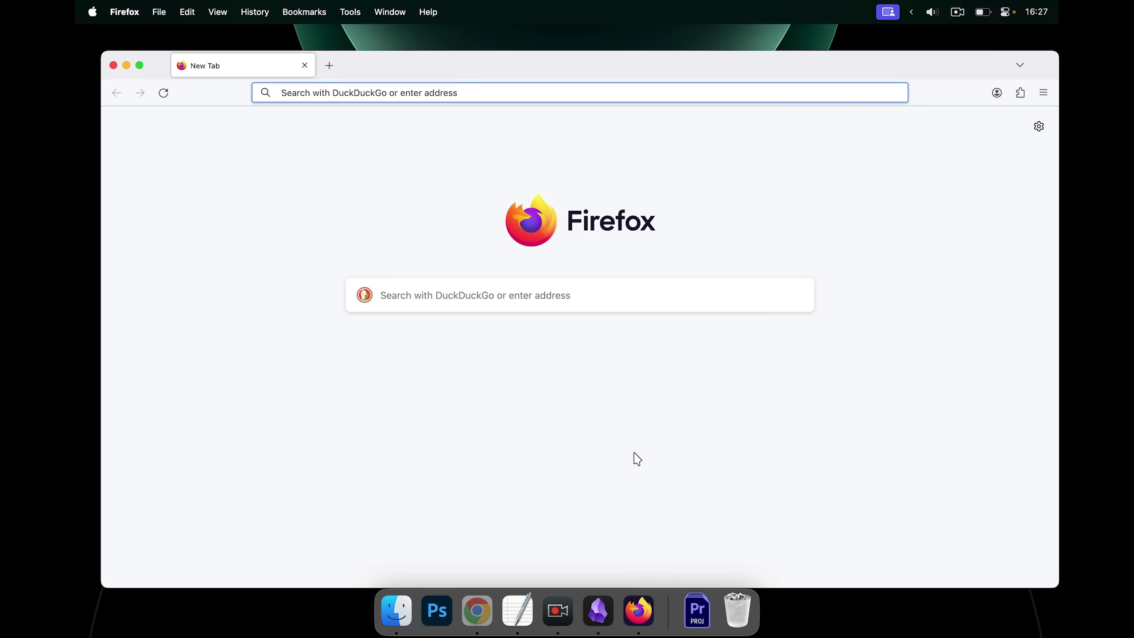
left_click(329, 66)
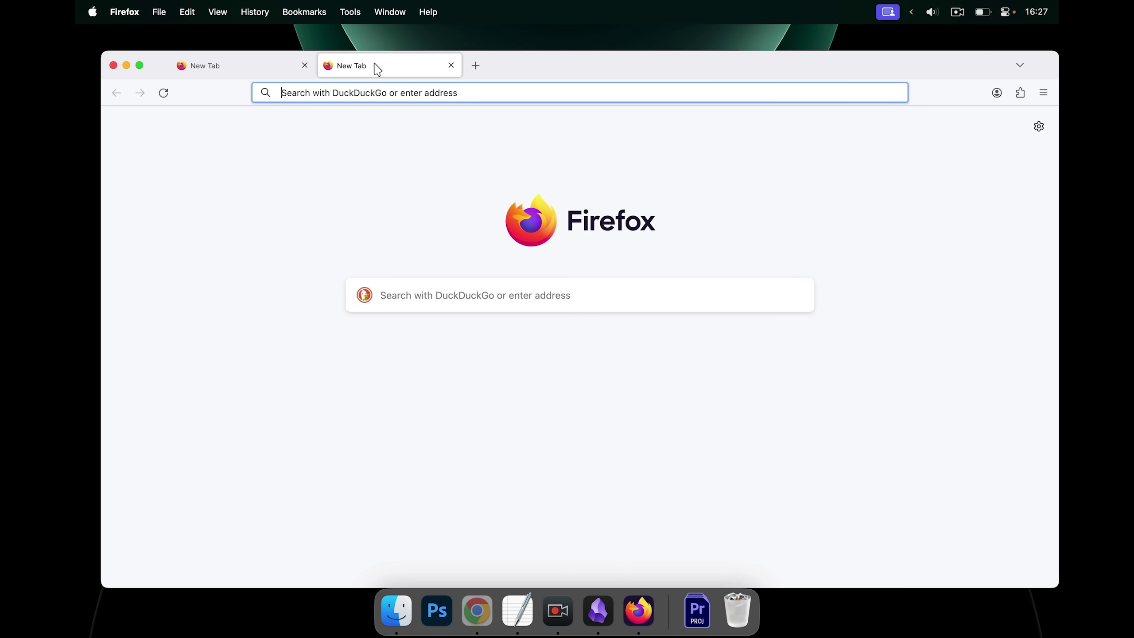
left_click_drag(374, 67, 387, 124)
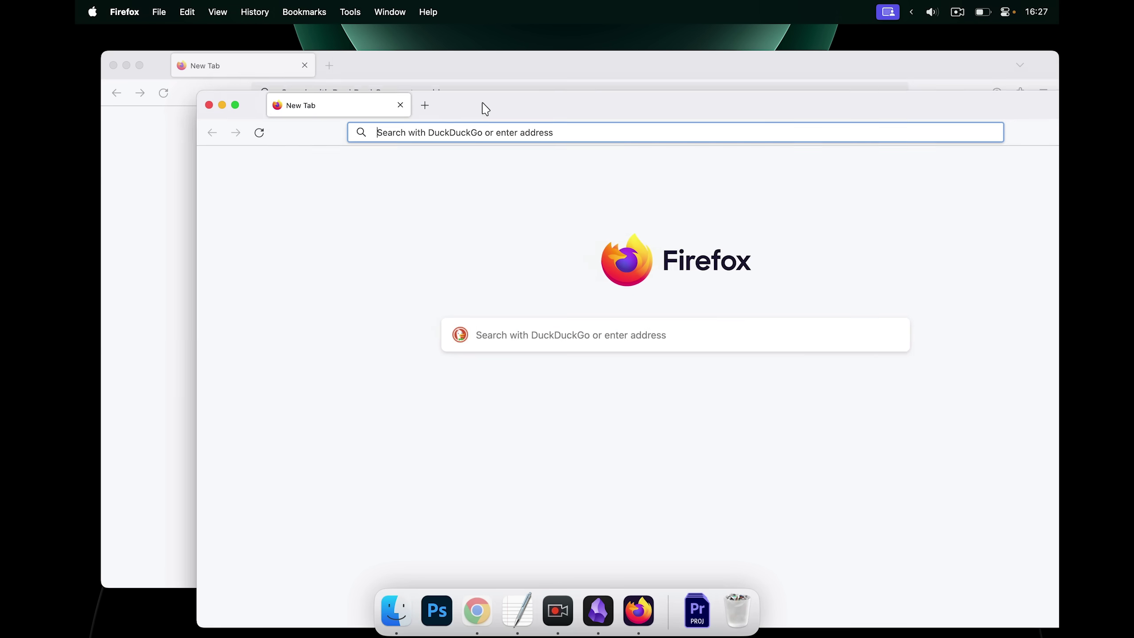
left_click_drag(461, 101, 458, 96)
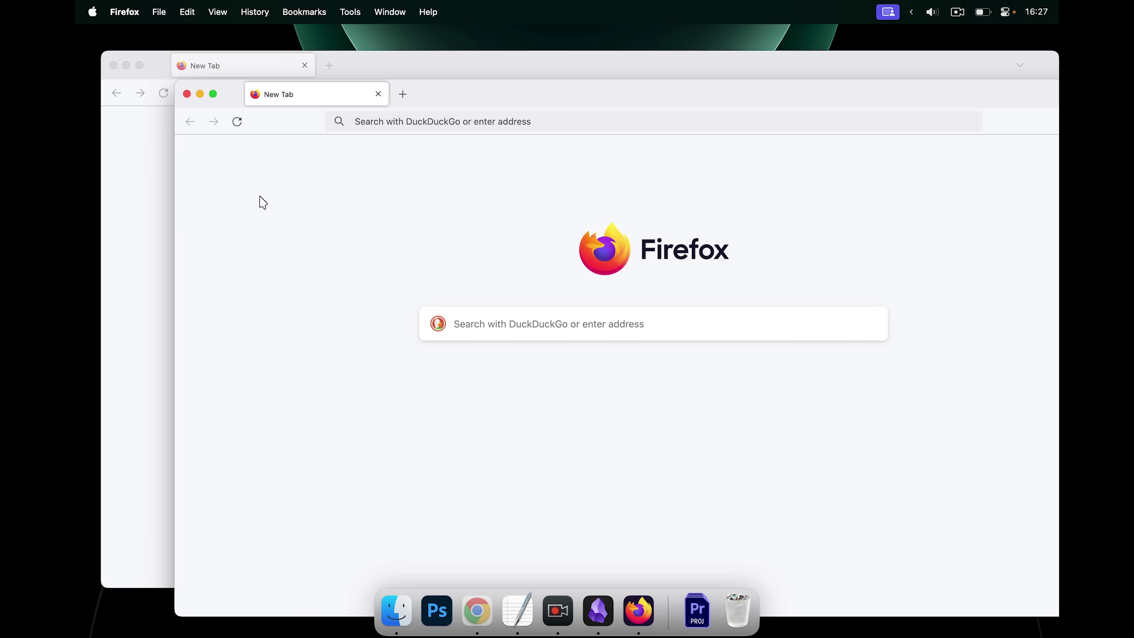
- Minimize both Firefox windows, then restore one showing the New Tab page
key("super+m")
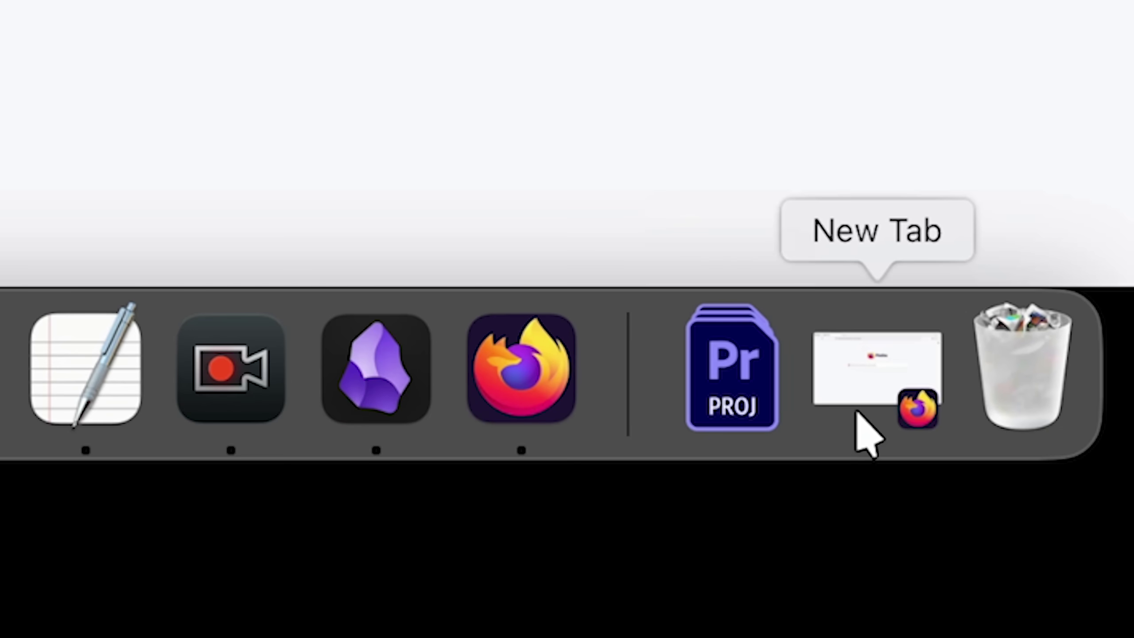
left_click(499, 358)
left_click(500, 358)
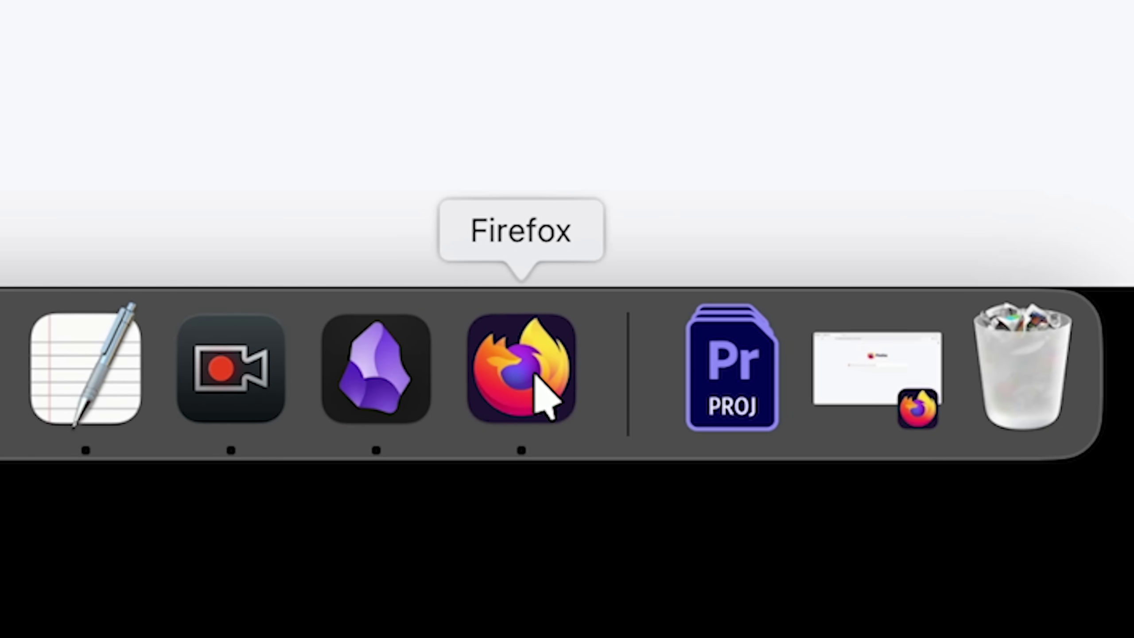
left_click(534, 358)
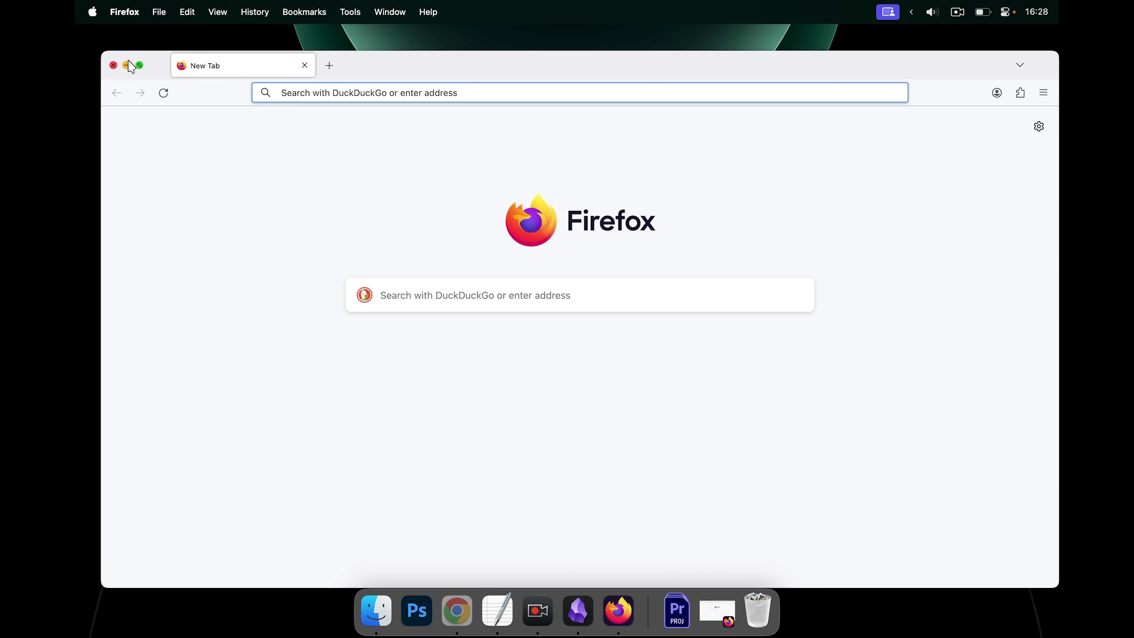
left_click(127, 66)
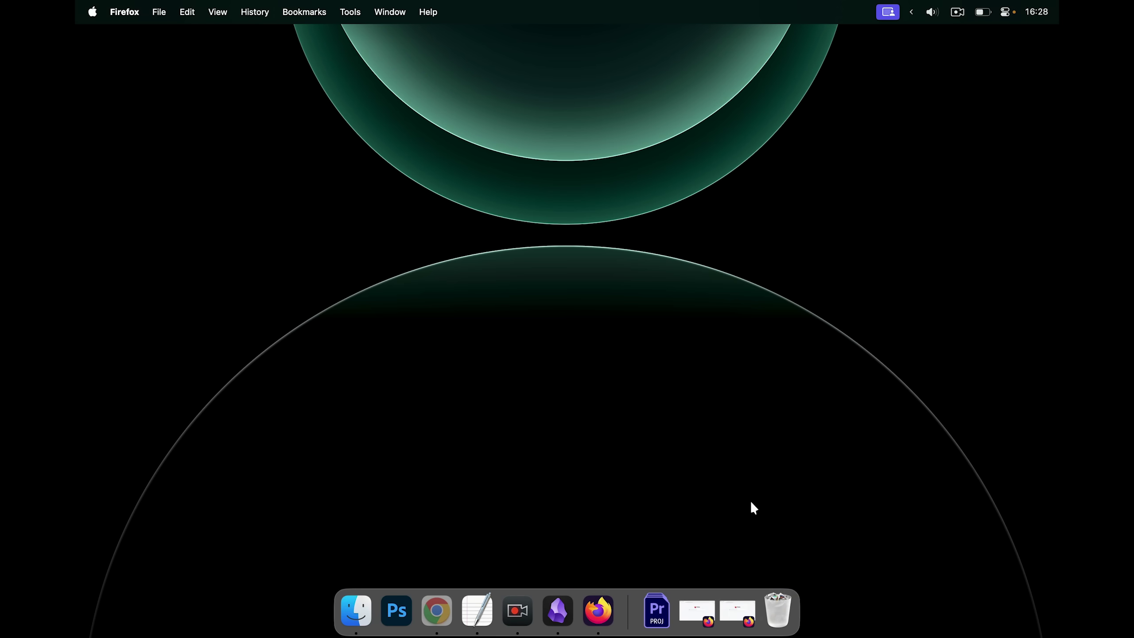
left_click(598, 610)
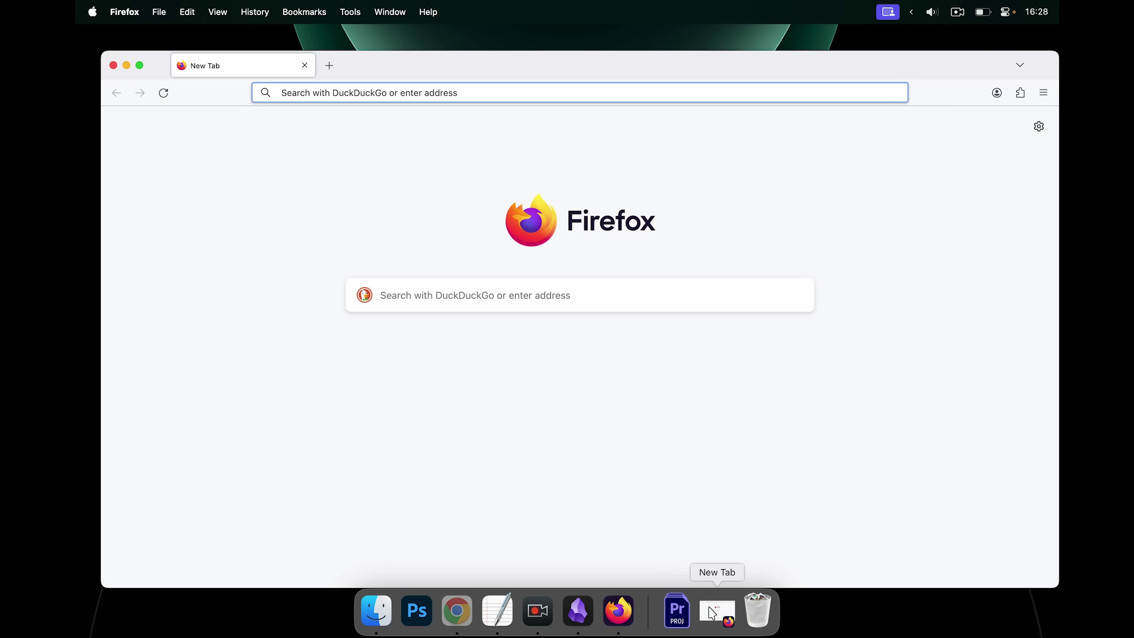
left_click_drag(490, 68, 484, 51)
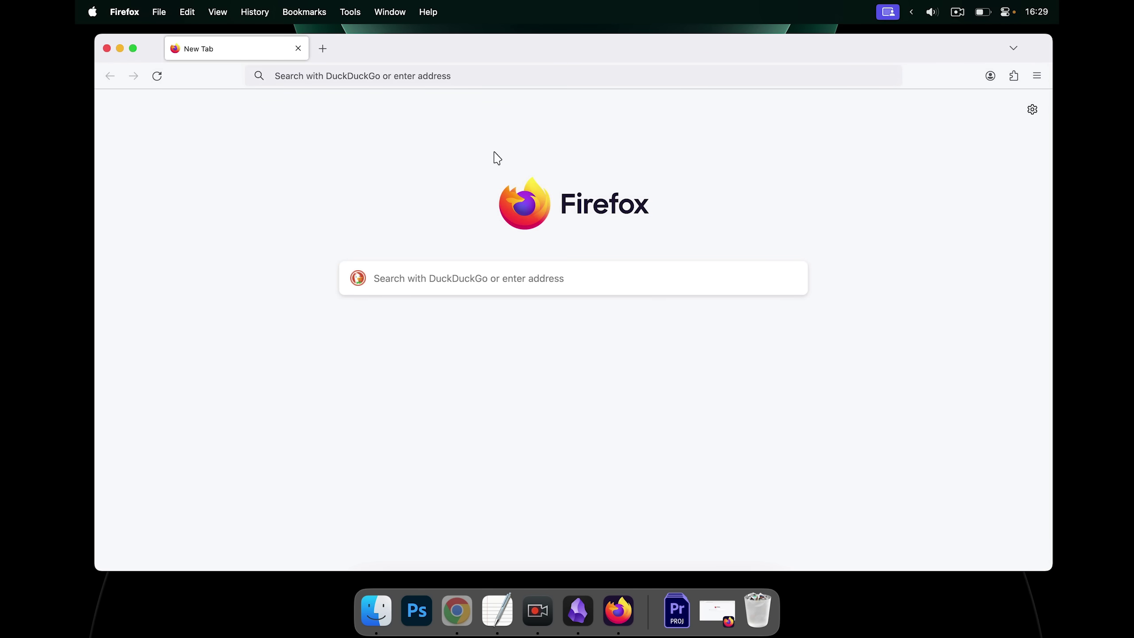
key("ctrl+Down")
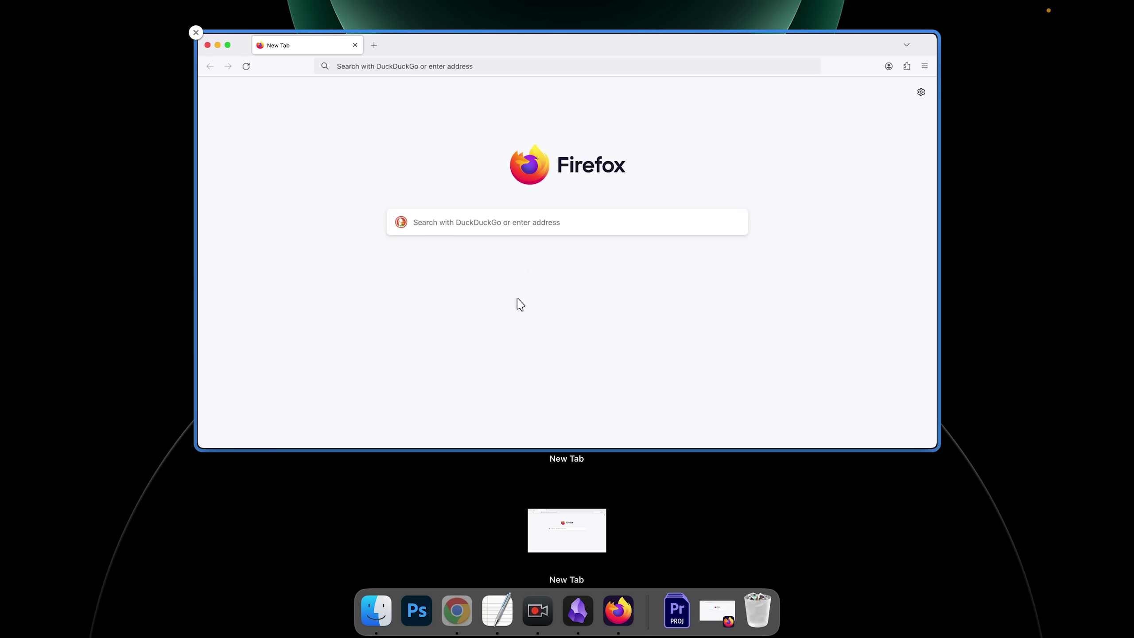
left_click(571, 539)
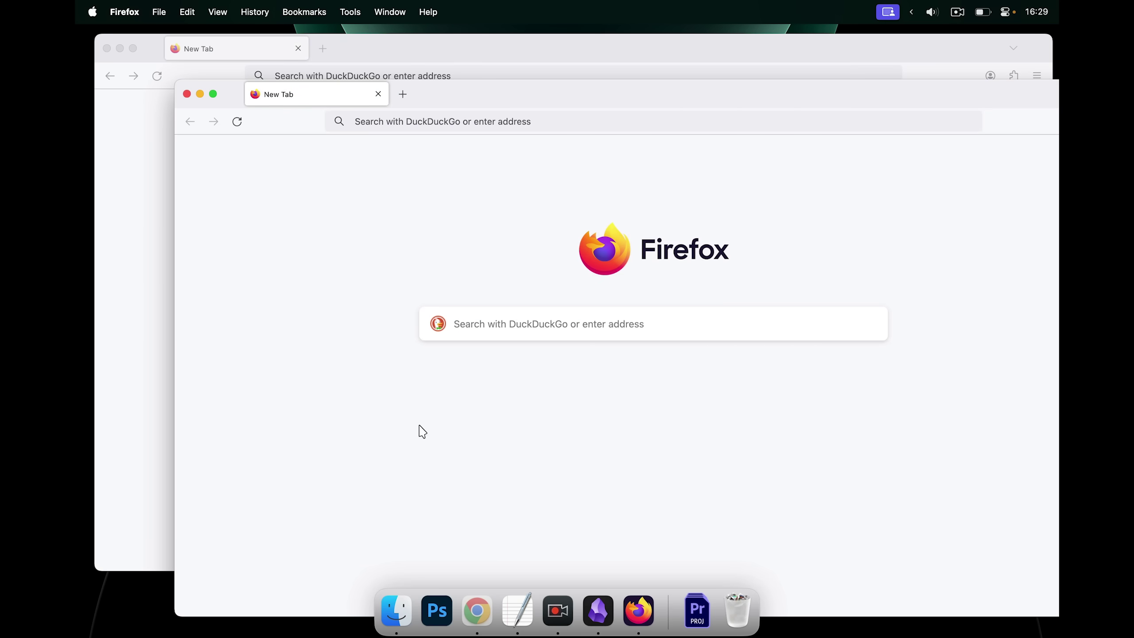
key("super+m")
key("super+m")
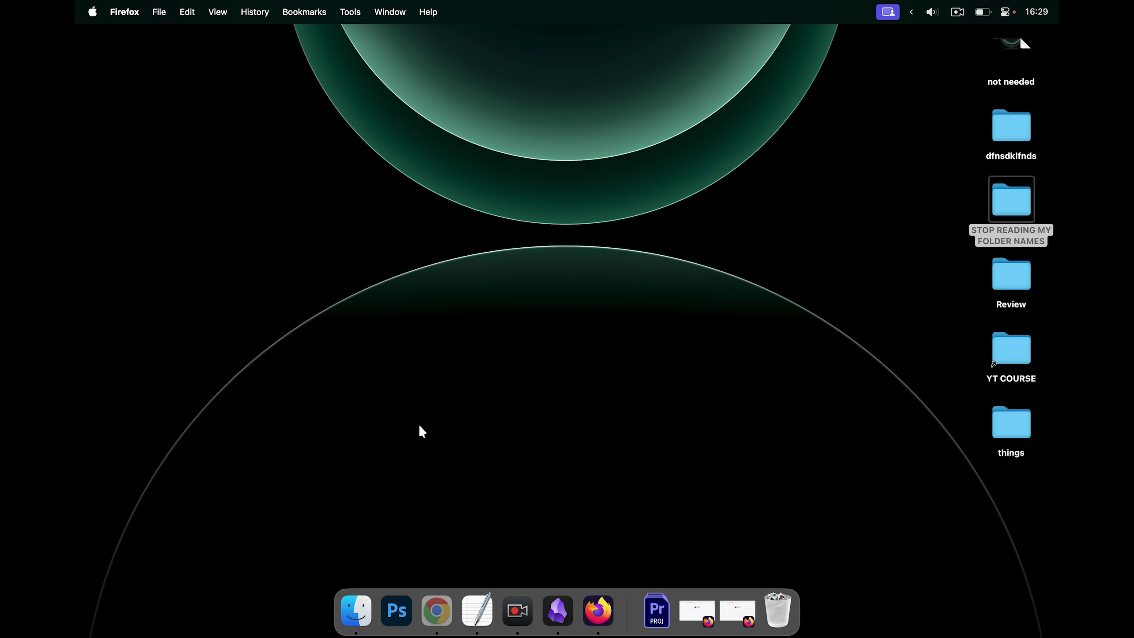
key("super+Tab")
key("super+Tab")
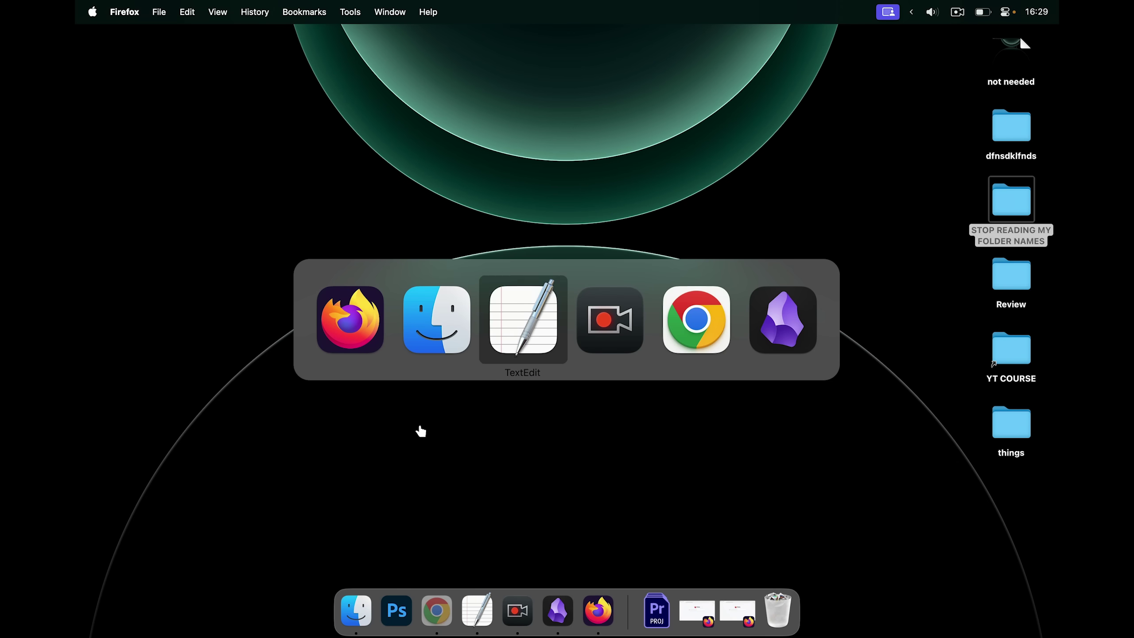
key("super+Tab")
key("super+Tab")
key("super+Tab")
key("super+Tab")
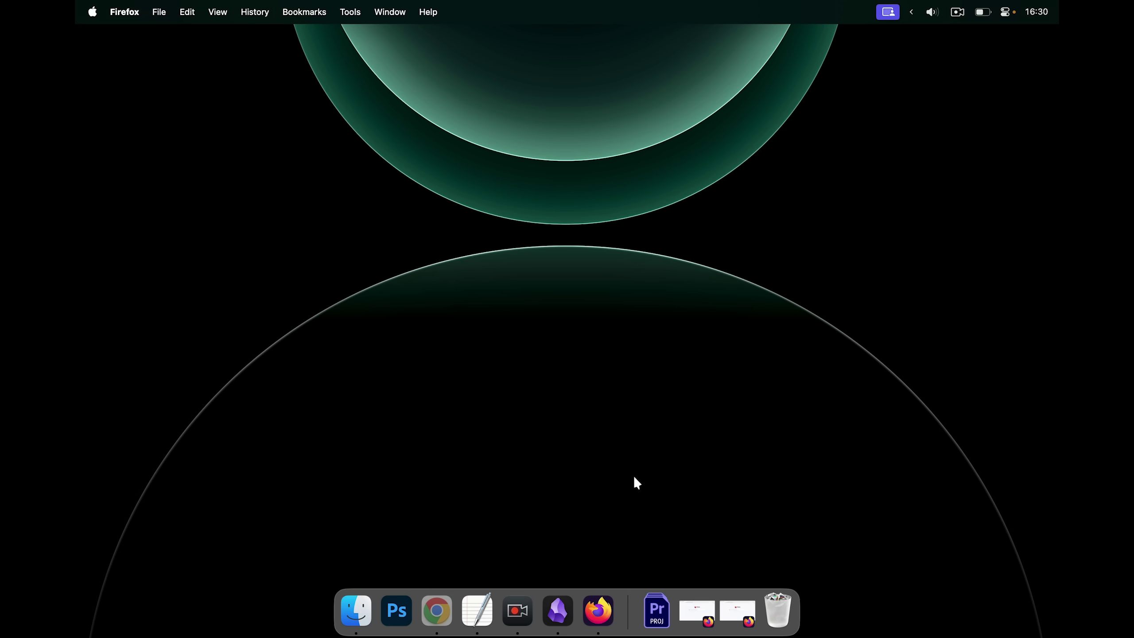
key("super+Tab")
key("super+shift+Tab")
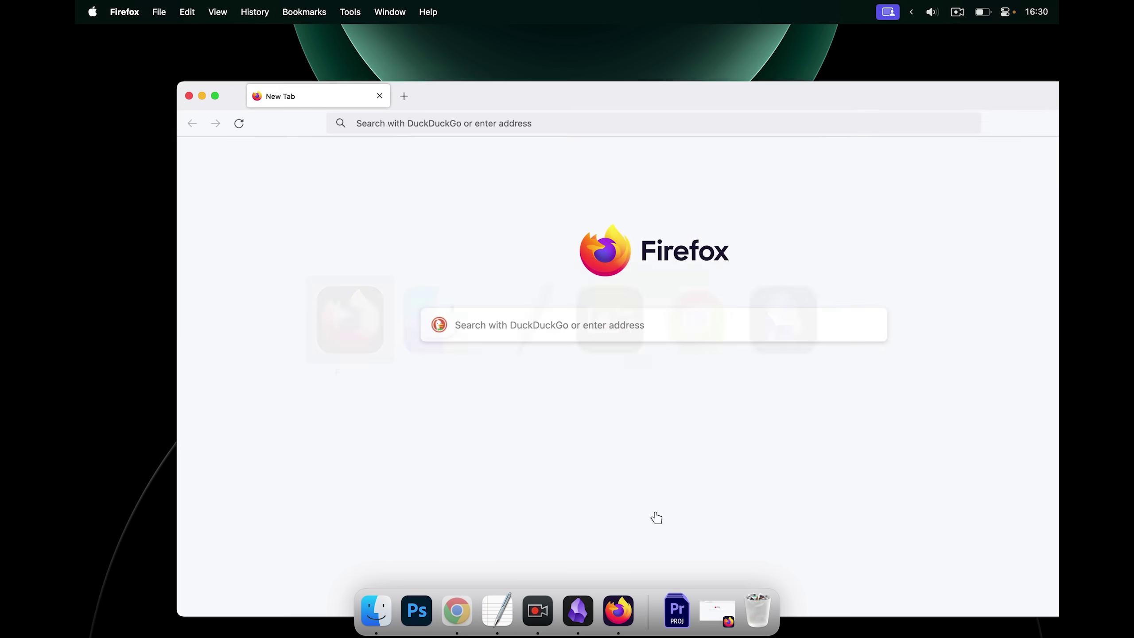
key("super+Tab")
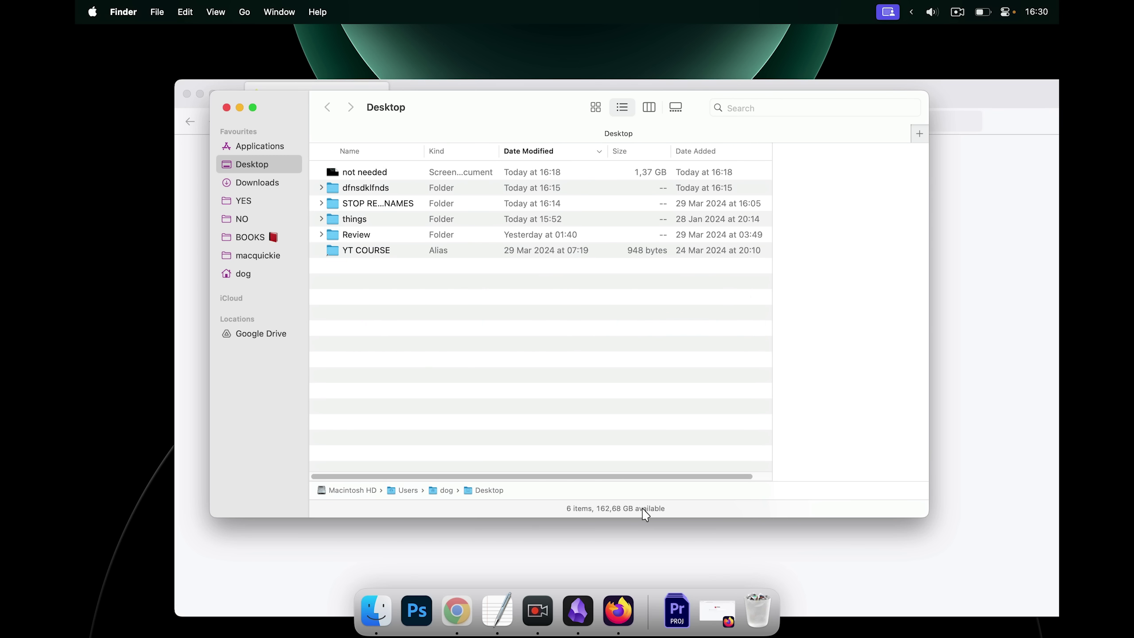
key("super+Tab")
mouse_move(438, 101)
left_mouse_down()
mouse_move(397, 91)
mouse_move(422, 114)
left_mouse_up()
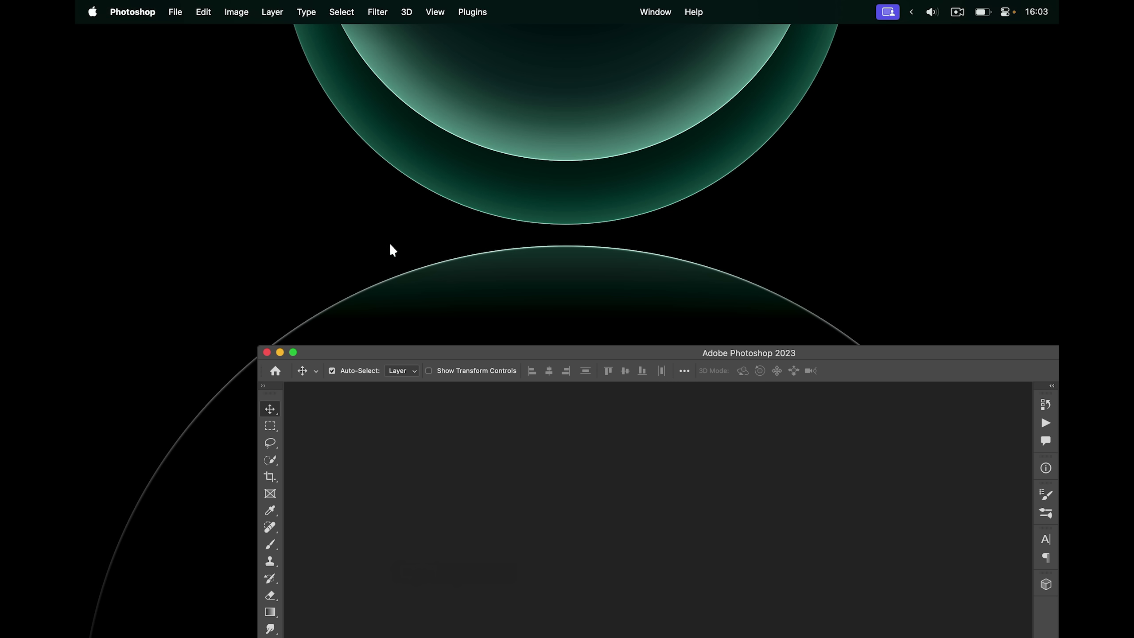
- Launch Safari and search Help for 'new tab' to reveal File > New Tab
key("super+space")
key("Return")
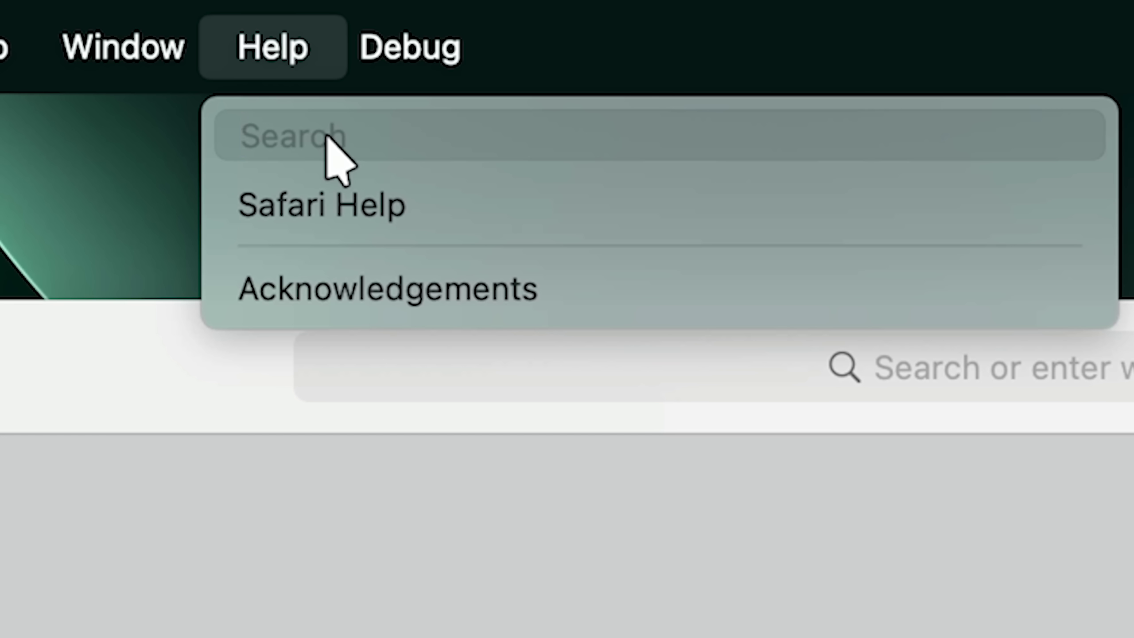
type("new tab")
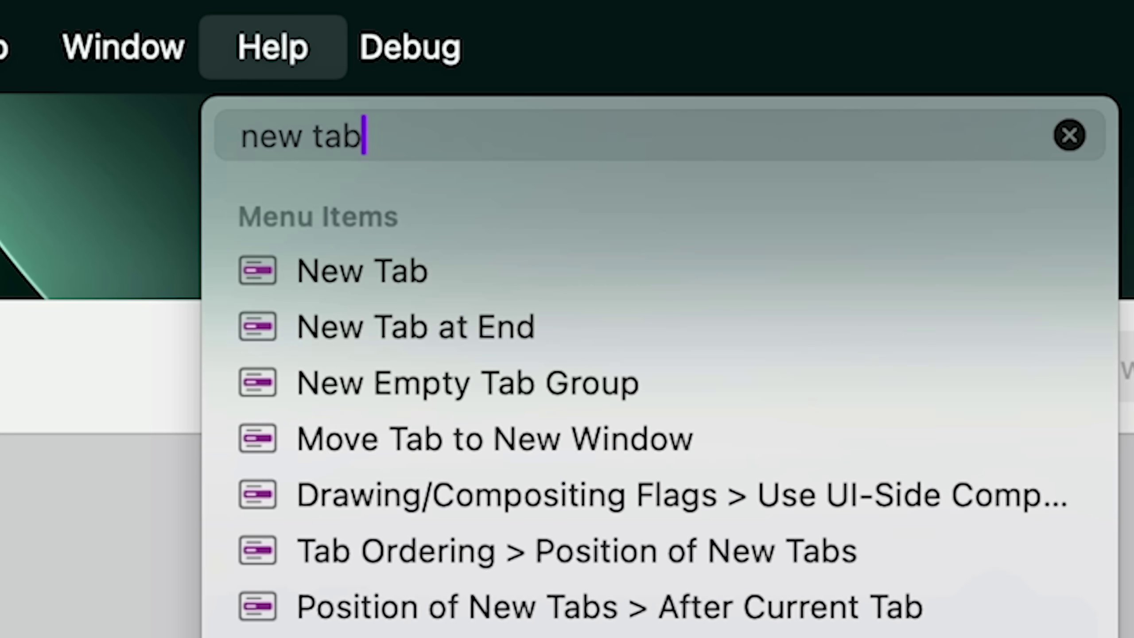
mouse_move(446, 274)
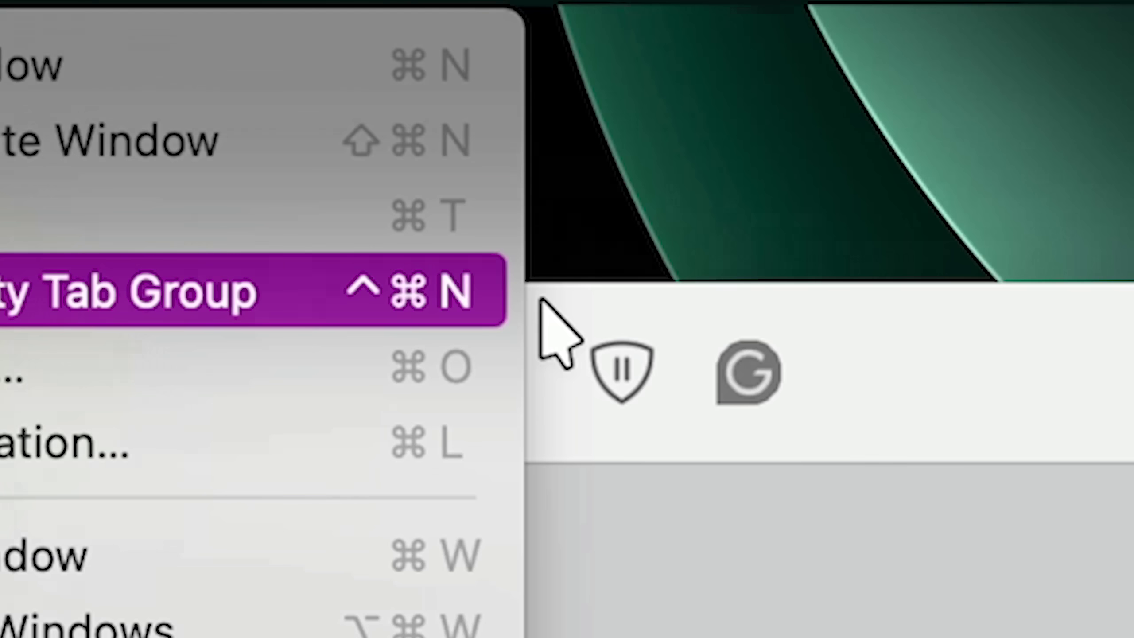
mouse_move(674, 107)
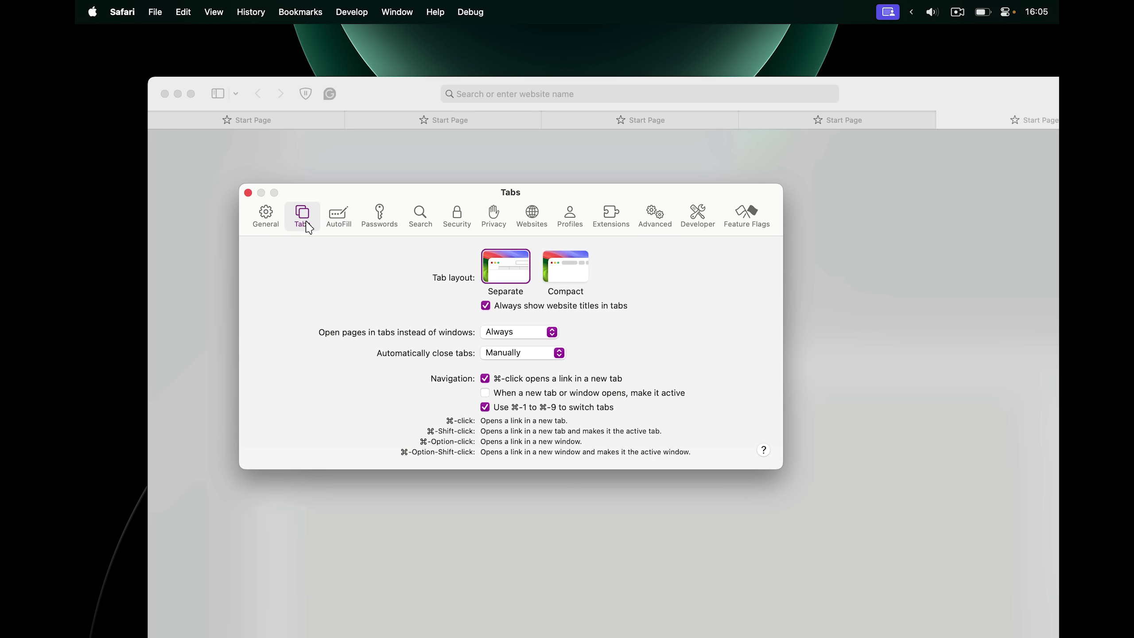
- Leave Safari and bring up the Numi app's preferences with Cmd+comma
left_click(418, 611)
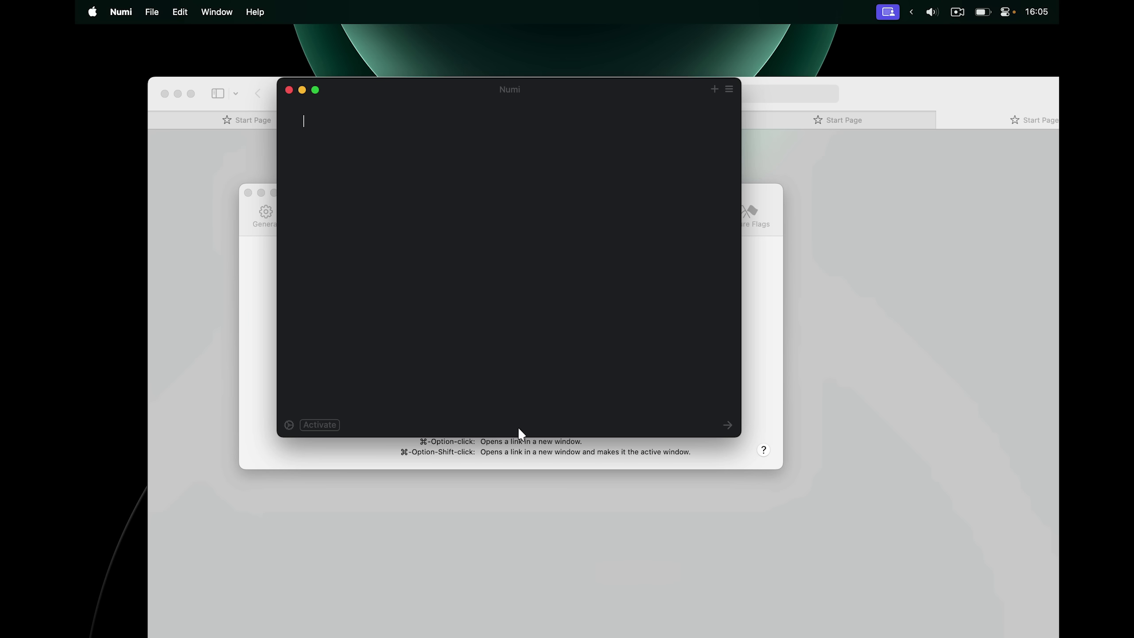
key("super+comma")
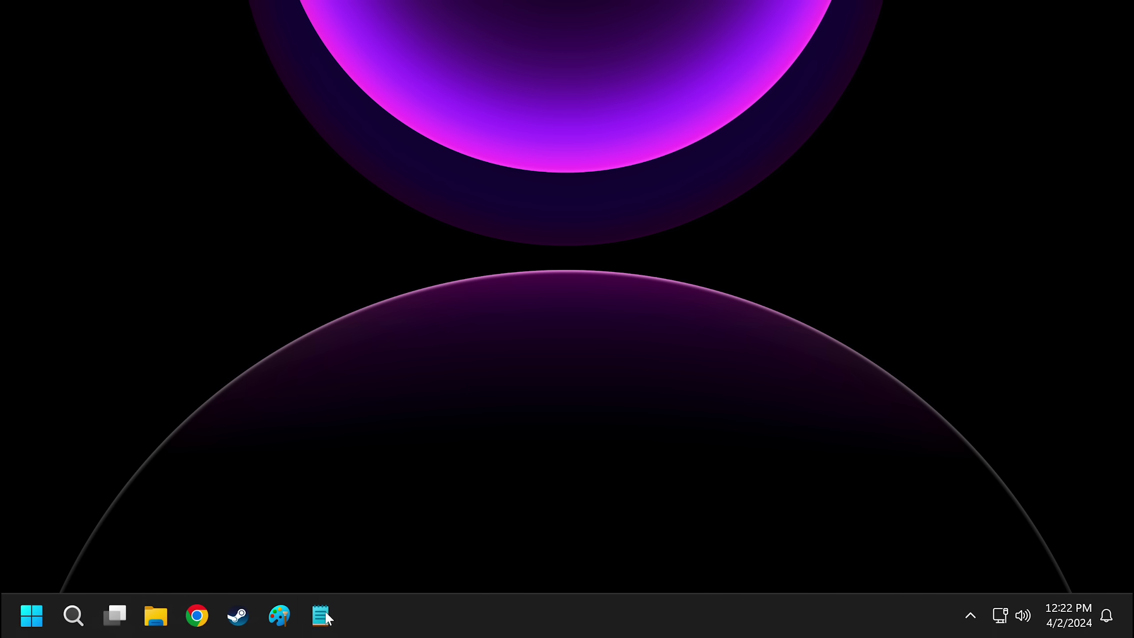
- Open a blank Notepad window, then search Spotlight for 'note'
left_click(325, 610)
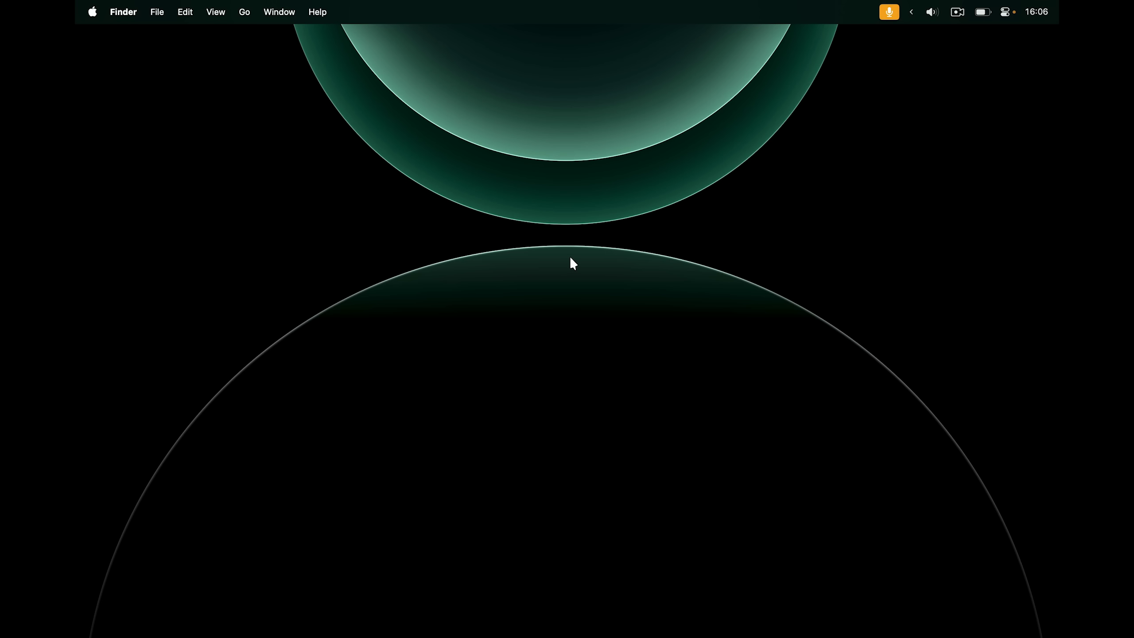
key("super+space")
type("note")
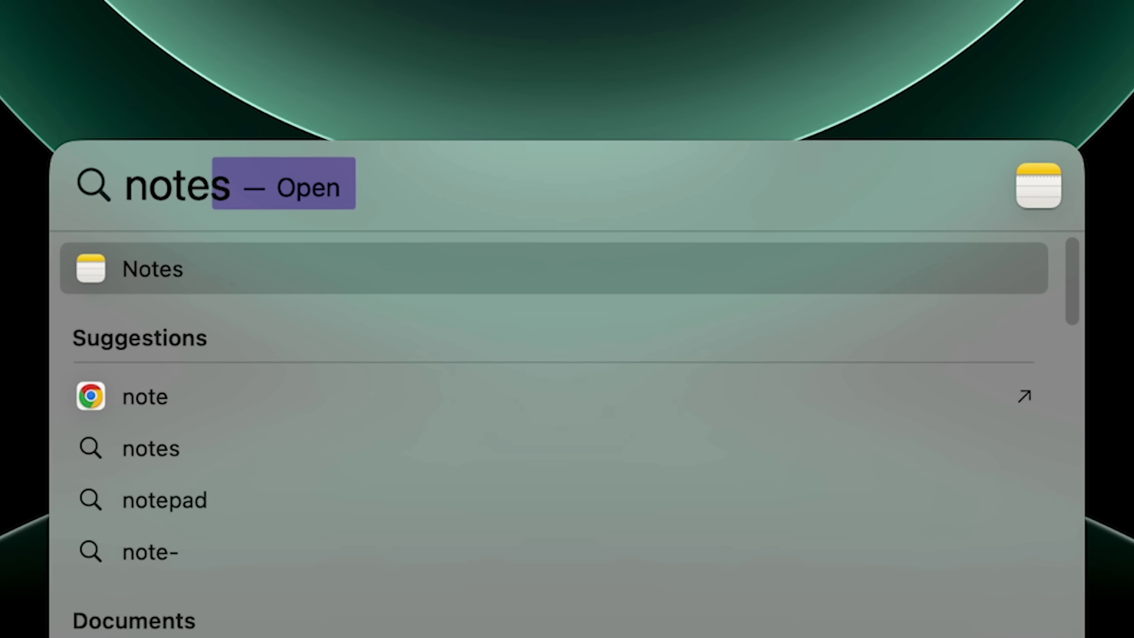
- Dismiss the Notes search and launch TextEdit through Spotlight with 'te'
key("Escape")
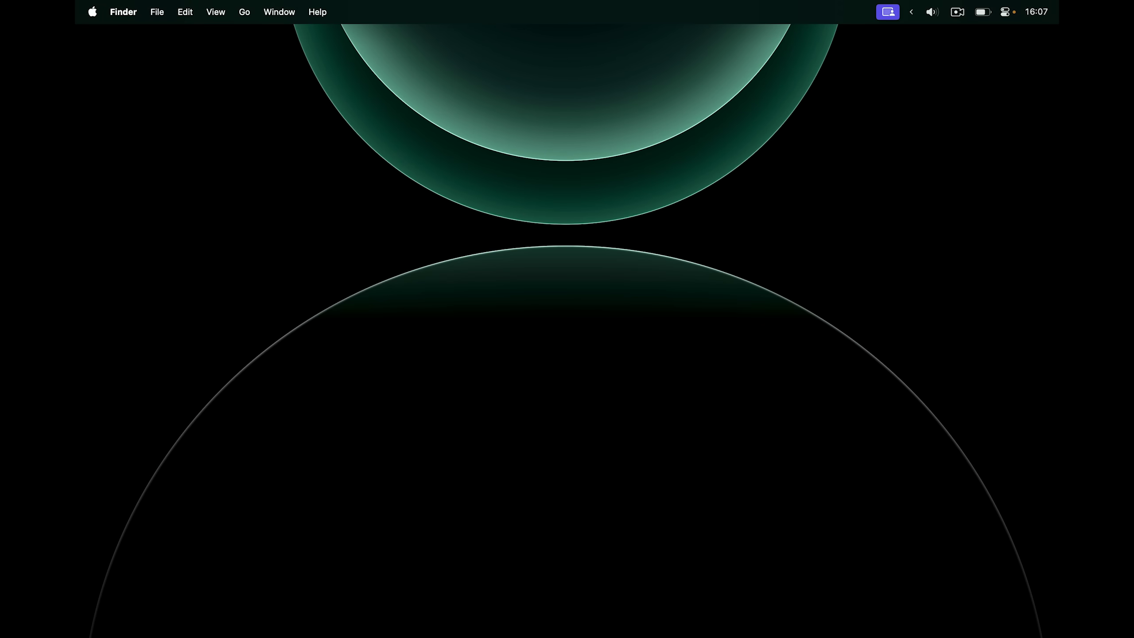
key("super+space")
type("te")
key("Return")
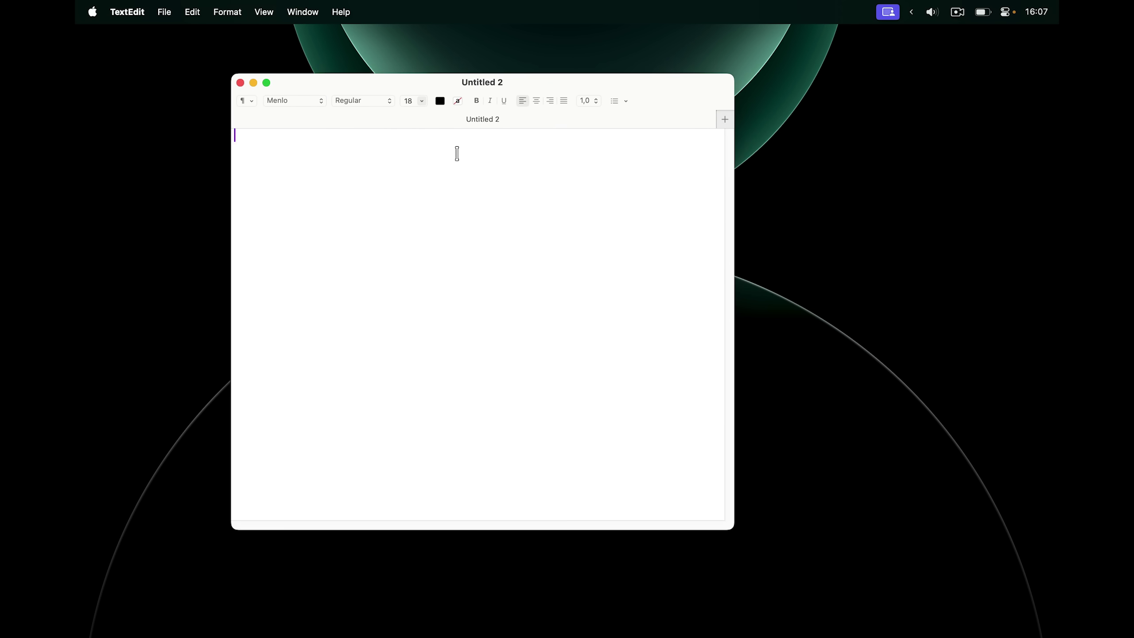
- In TextEdit settings, uncheck Show ruler and leave automatic spelling correction off
key("super+comma")
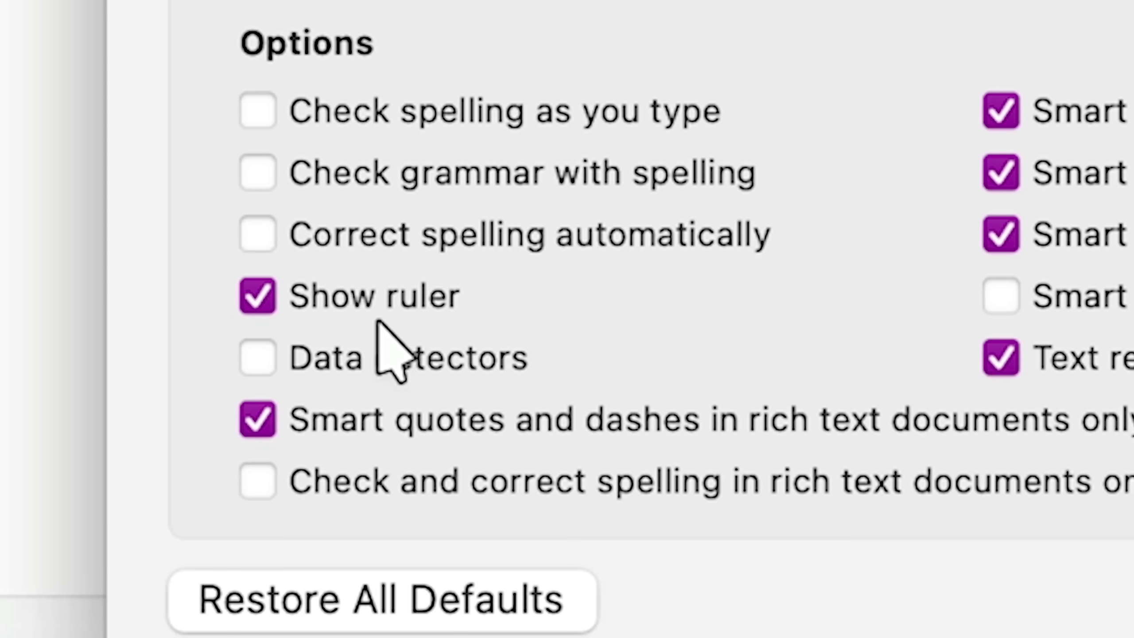
left_click(418, 298)
left_click(494, 239)
left_click(495, 239)
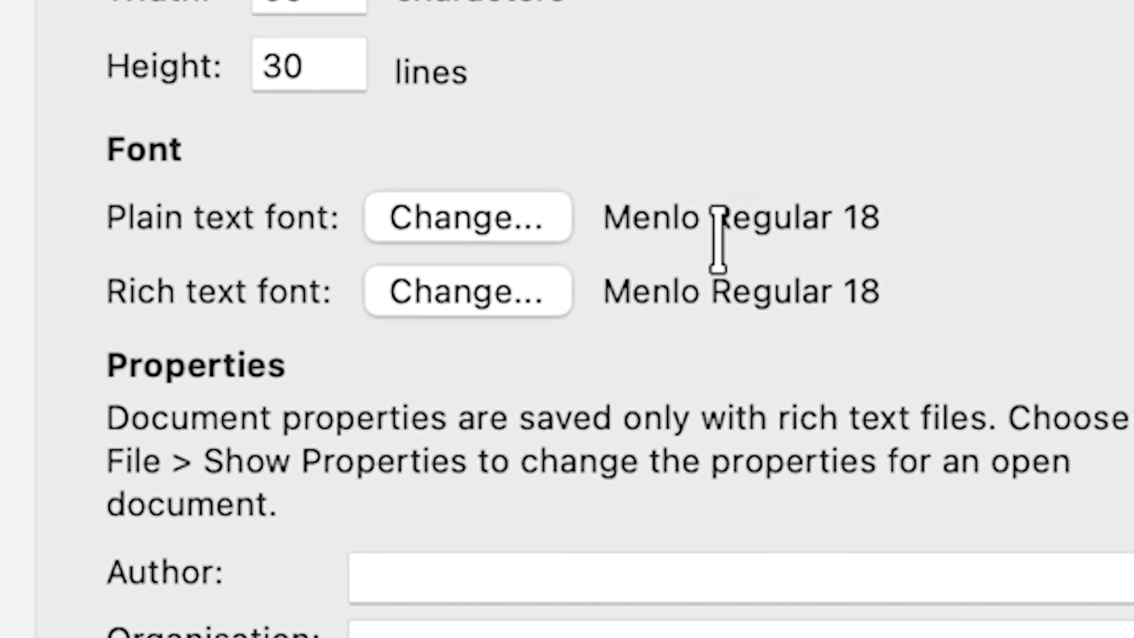
left_click_drag(608, 217, 936, 227)
left_click(935, 228)
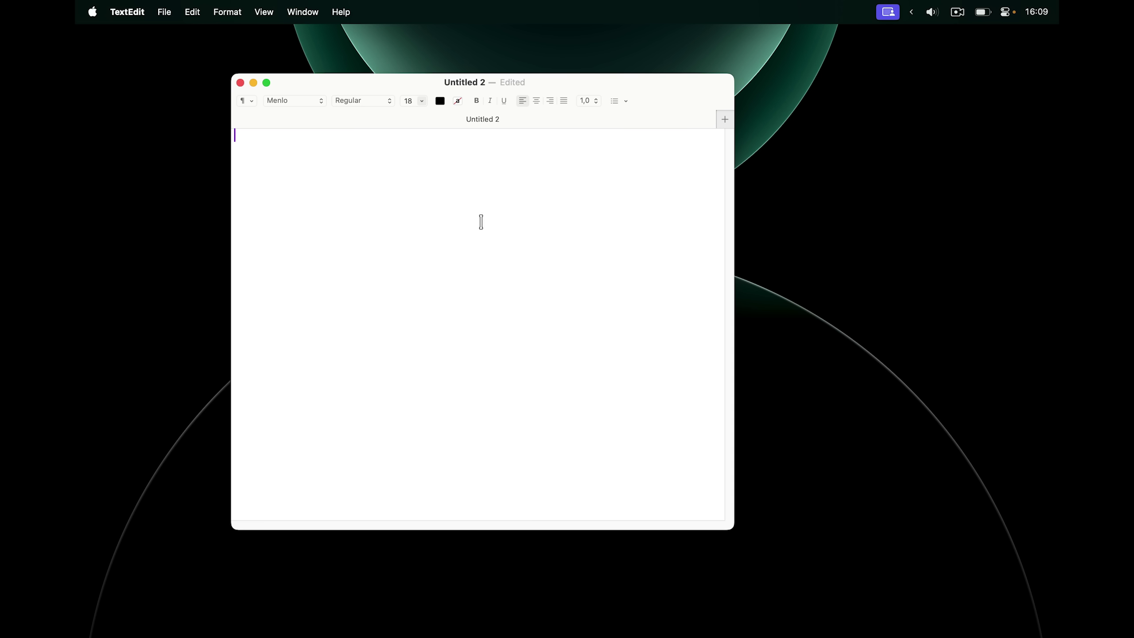
- Close TextEdit, launch and quit Safari, Quick Look the Review folder, then reopen Spotlight
key("super+w")
key("super+space")
type("safari")
key("Return")
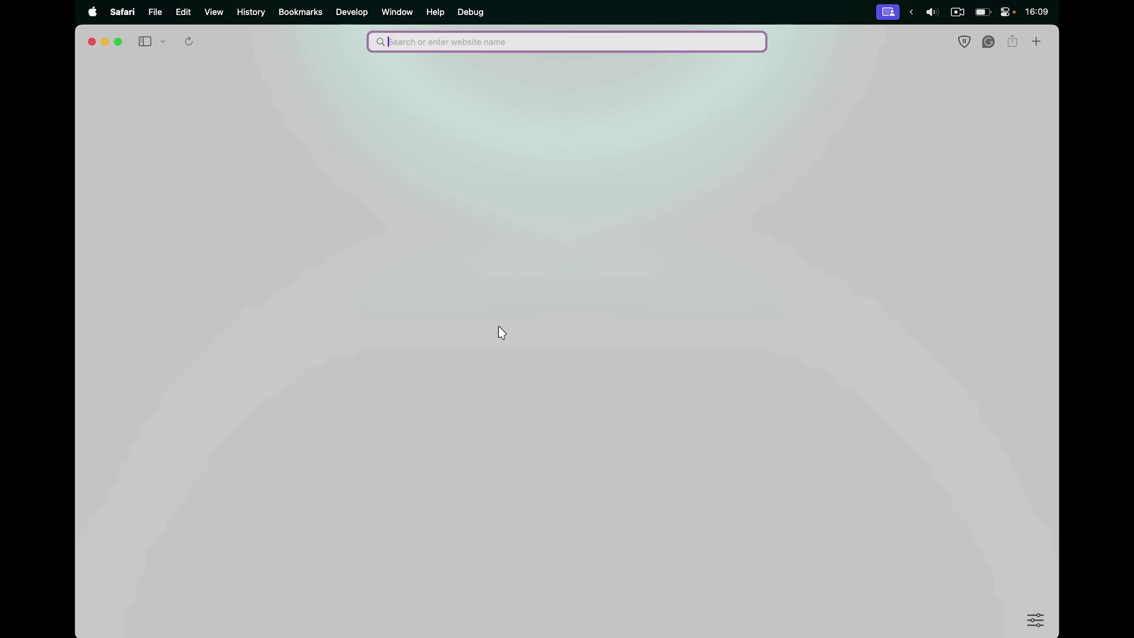
key("super+q")
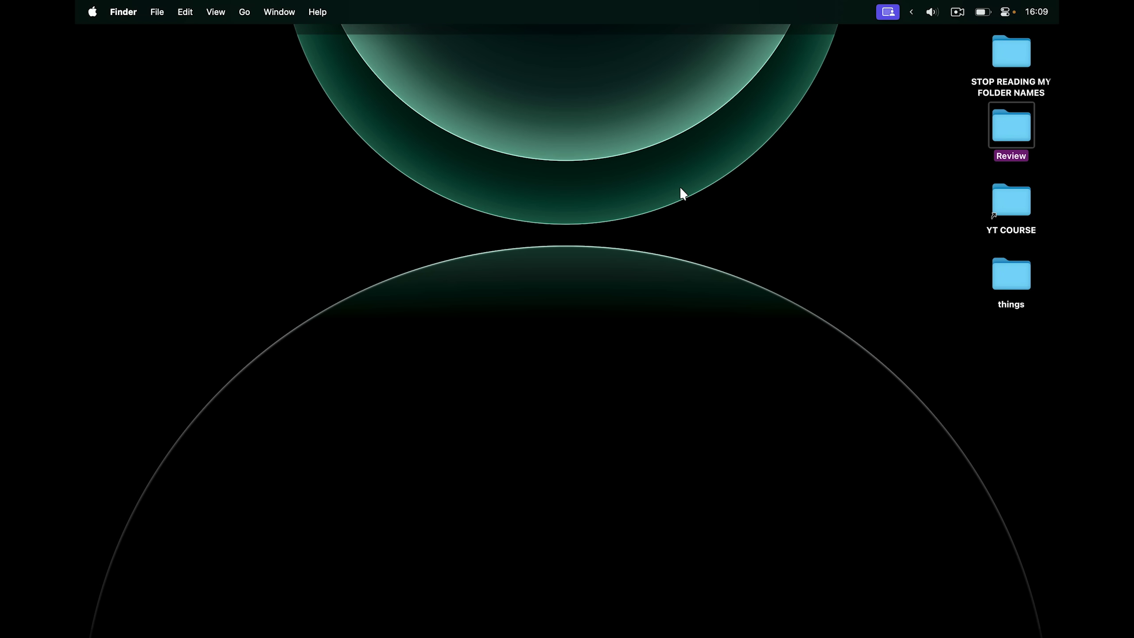
key("space")
key("space")
key("super+space")
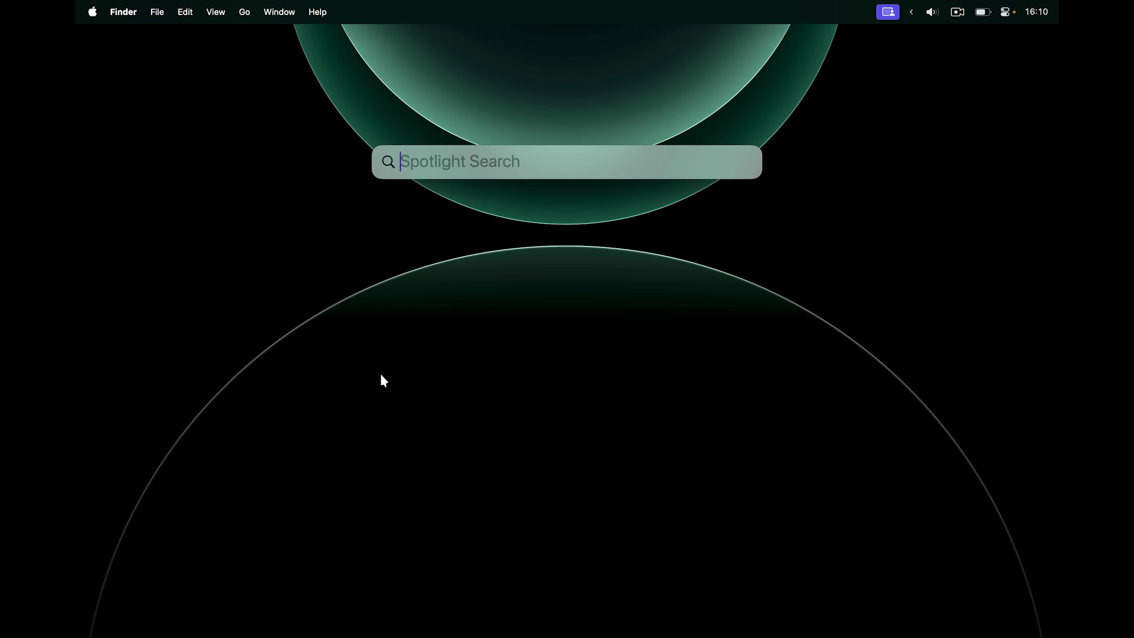
- Open System Settings, switch to Dark appearance, and settle on a Purple accent colour
type("setting")
key("Return")
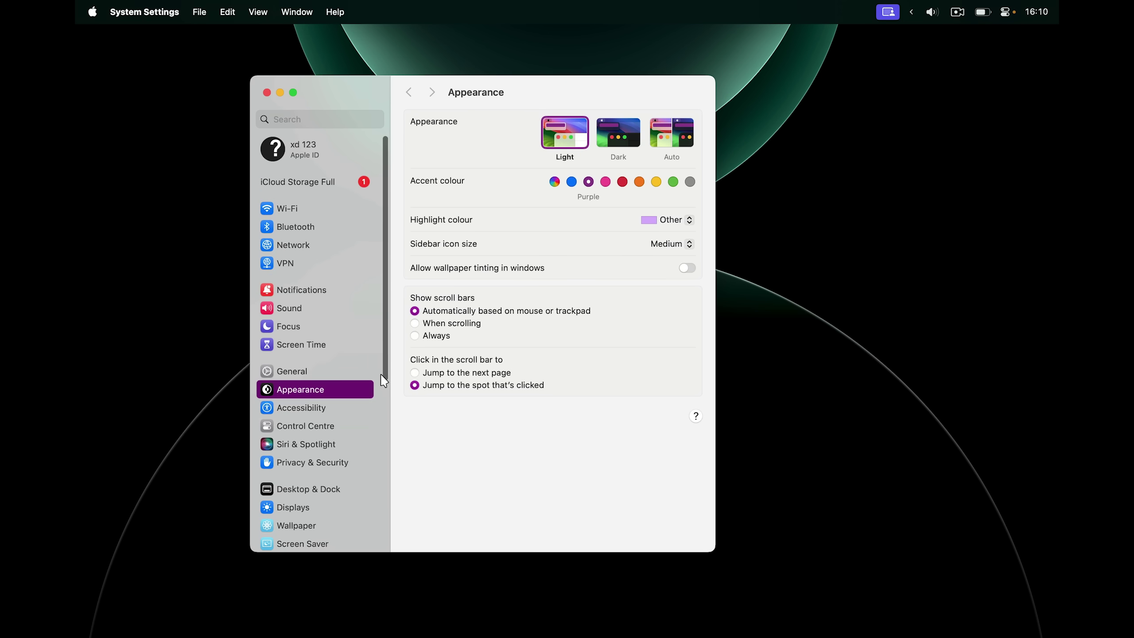
scroll(376, 318, "down", 3)
scroll(376, 322, "down", 5)
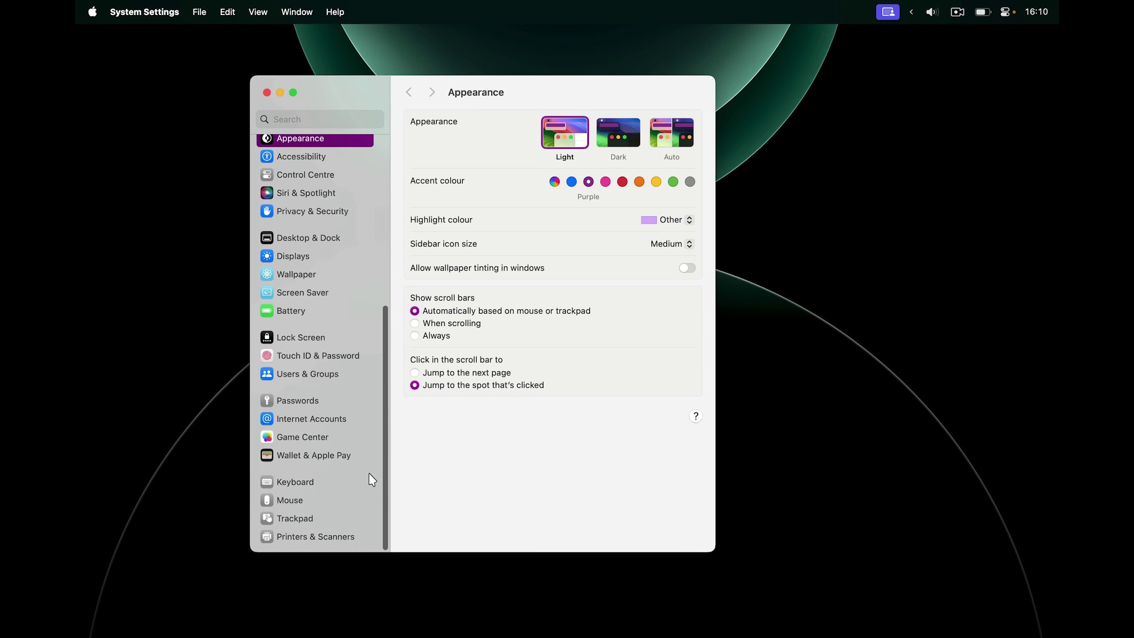
scroll(370, 476, "up", 8)
left_click(632, 147)
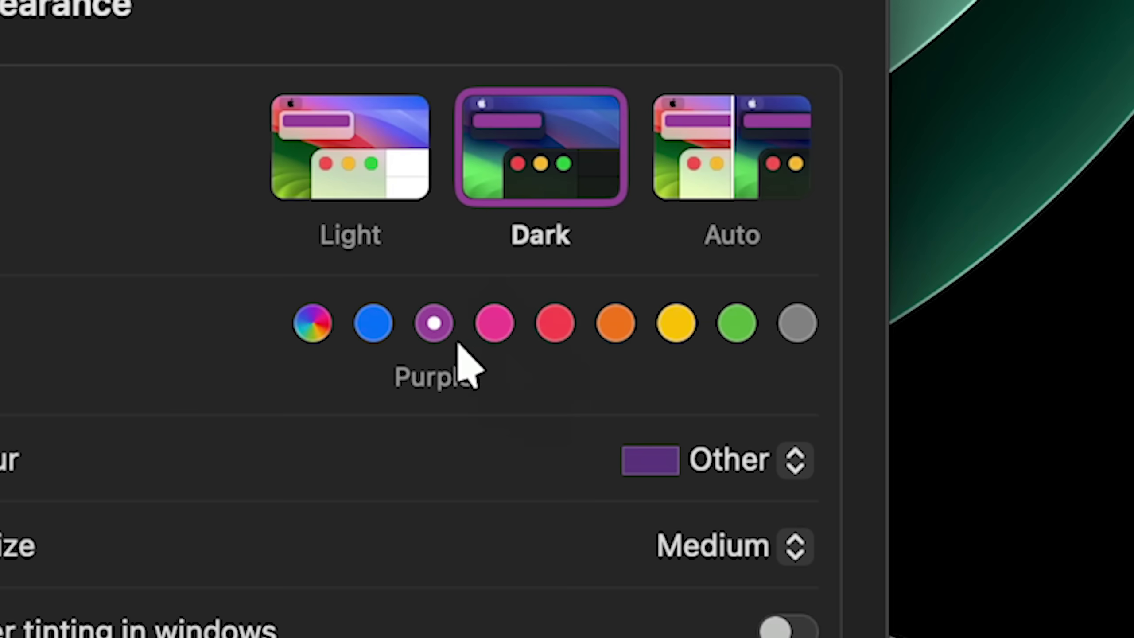
left_click(571, 182)
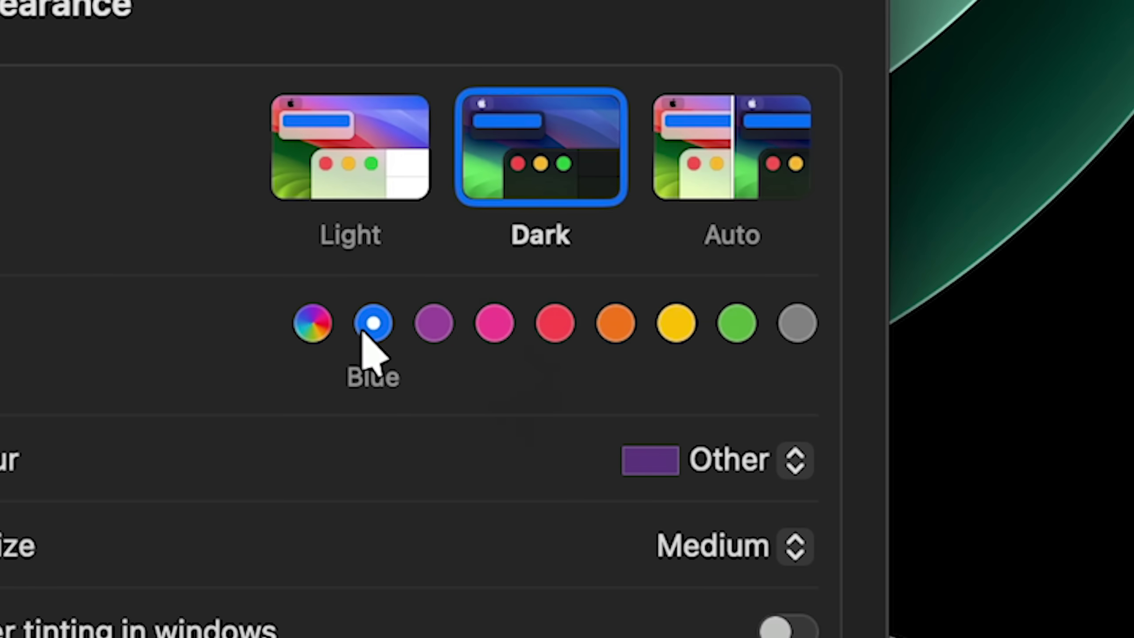
left_click(507, 325)
left_click(550, 330)
left_click(438, 333)
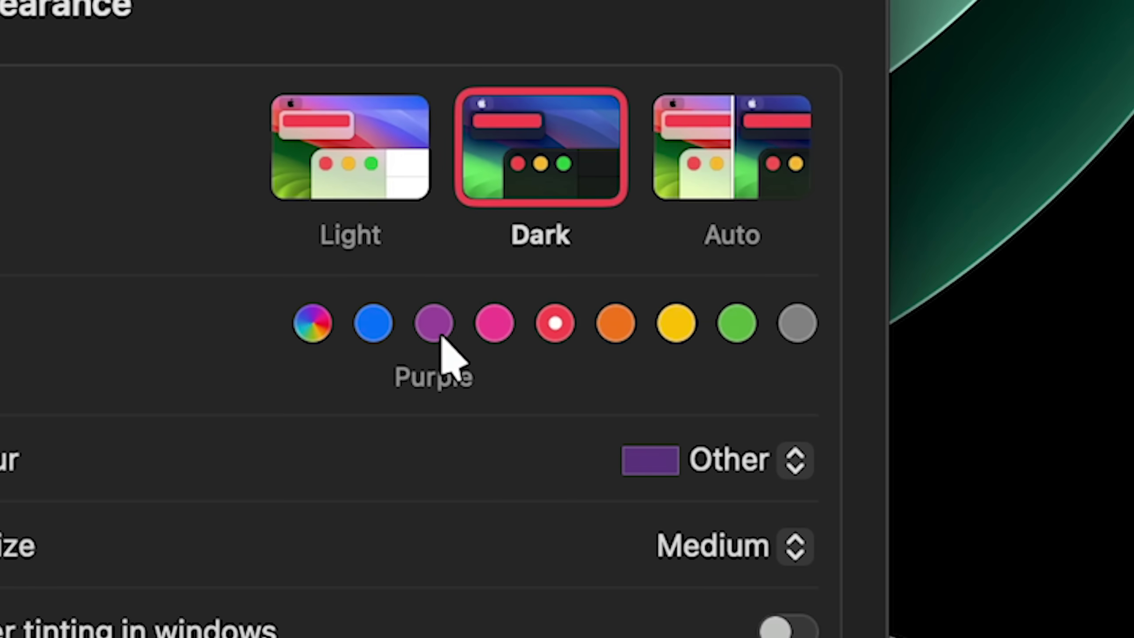
- Go to the Mouse settings, then on to the Trackpad settings
scroll(332, 409, "down", 10)
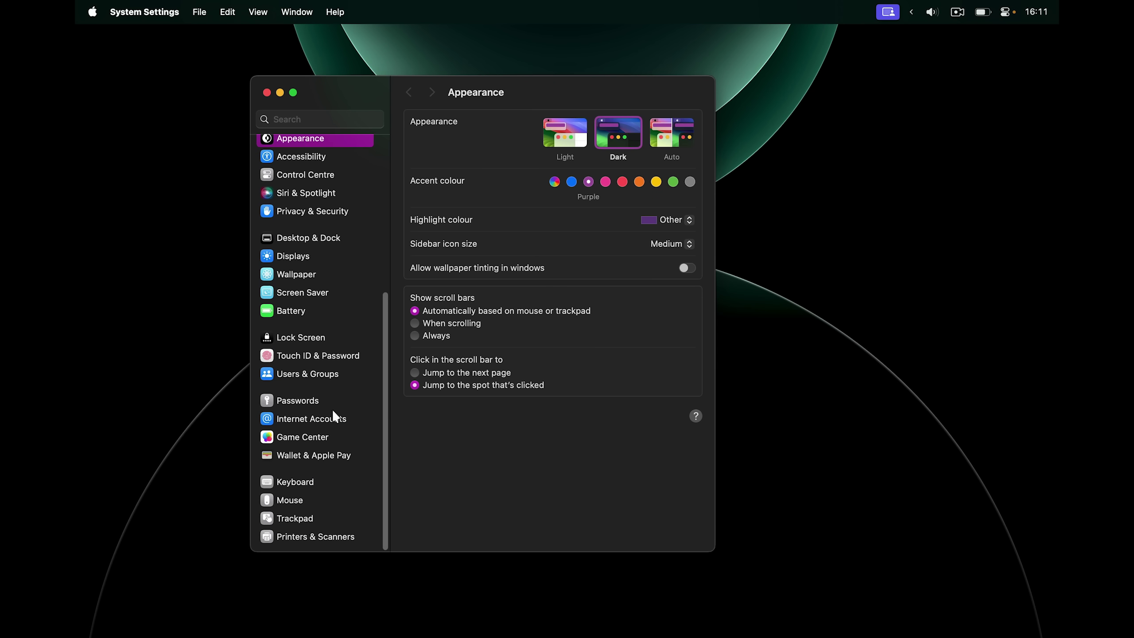
left_click(291, 500)
left_click(302, 523)
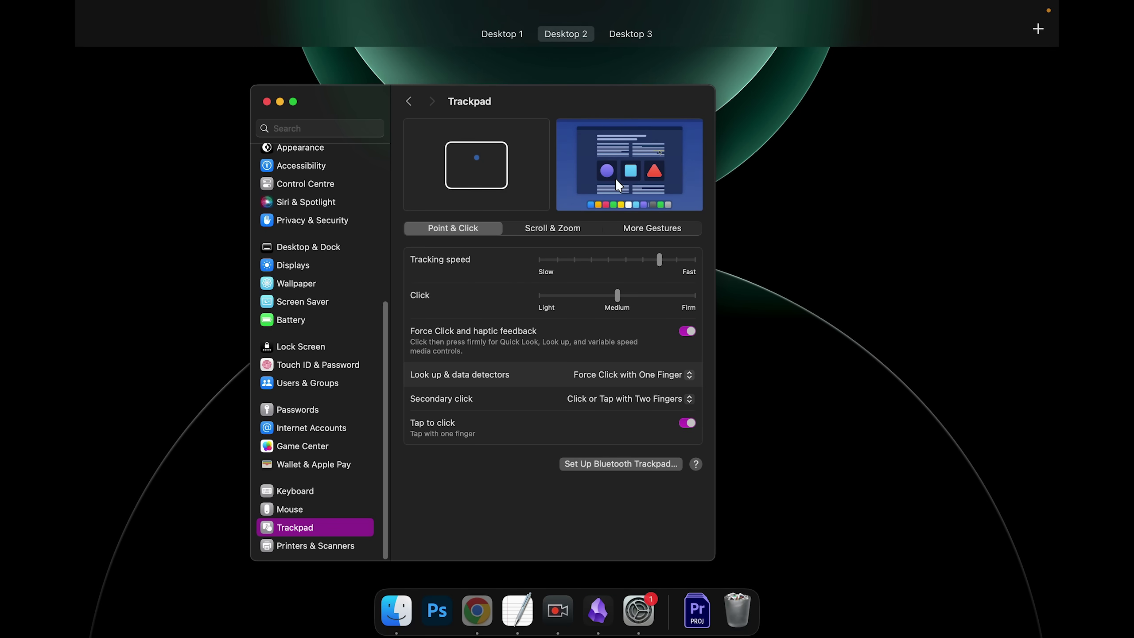
- Flip to the empty third desktop and back to the Mouse settings
key("ctrl+Right")
key("ctrl+Left")
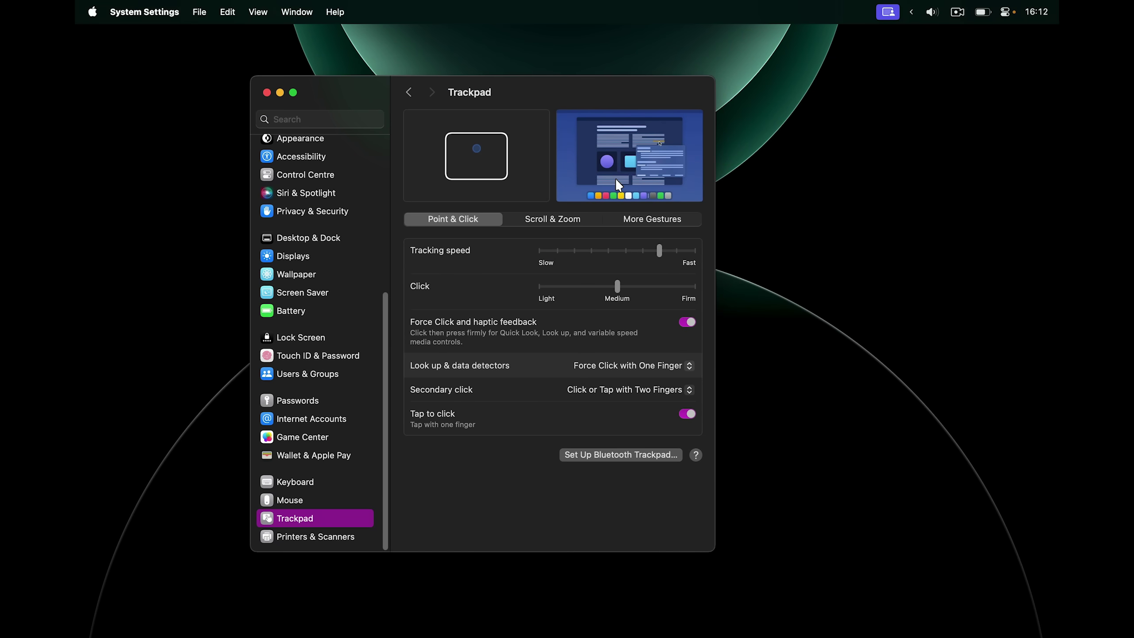
key("Up")
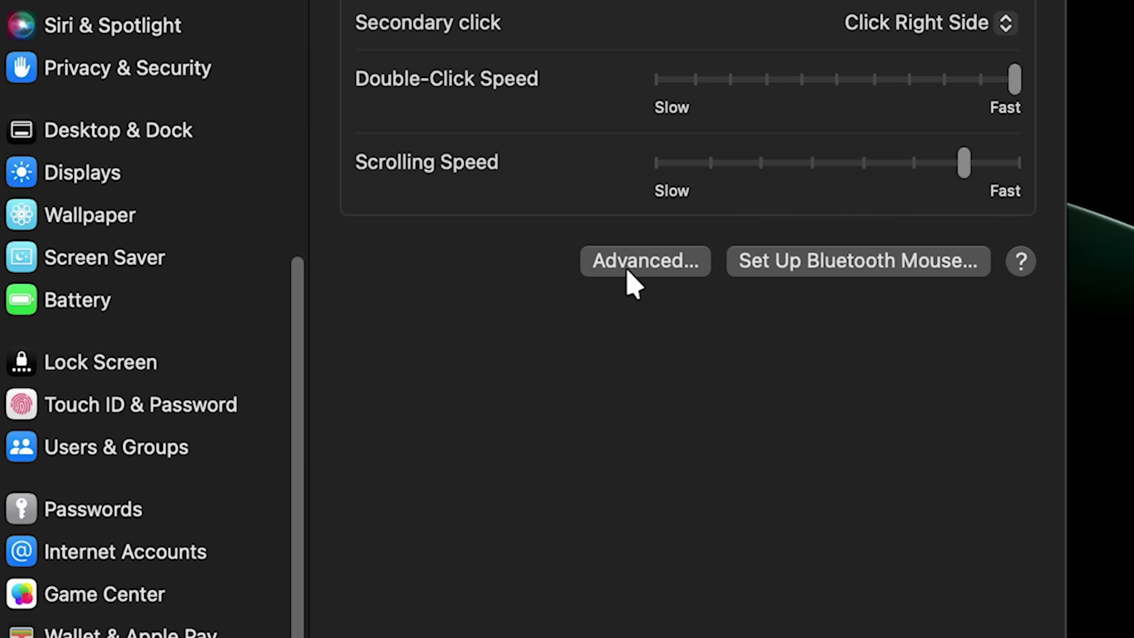
- Inspect Pointer acceleration under Advanced, then close System Settings
left_click(630, 264)
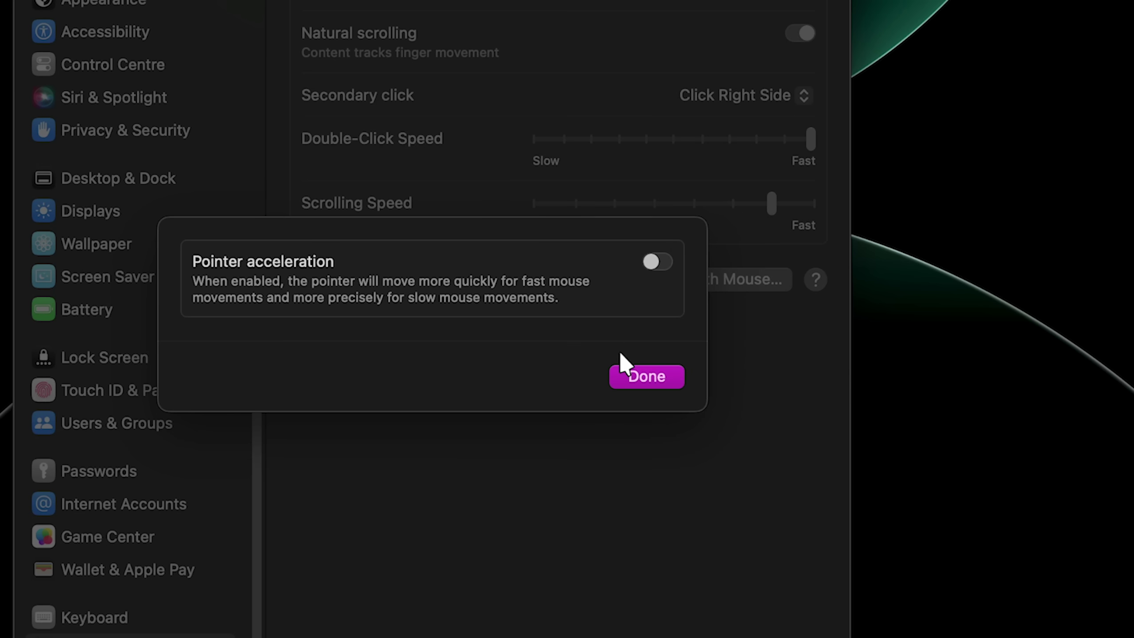
left_click(643, 378)
left_click(265, 92)
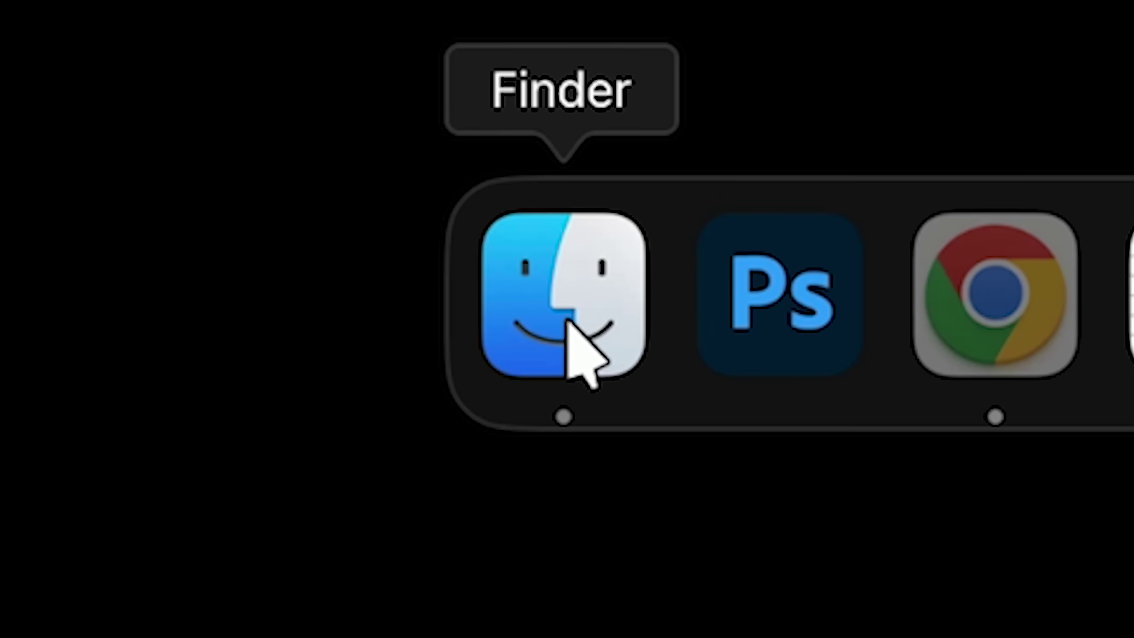
- In column view, create an untitled folder inside STOP READING MY FOLDER NAMES
left_click(567, 321)
left_click(569, 222)
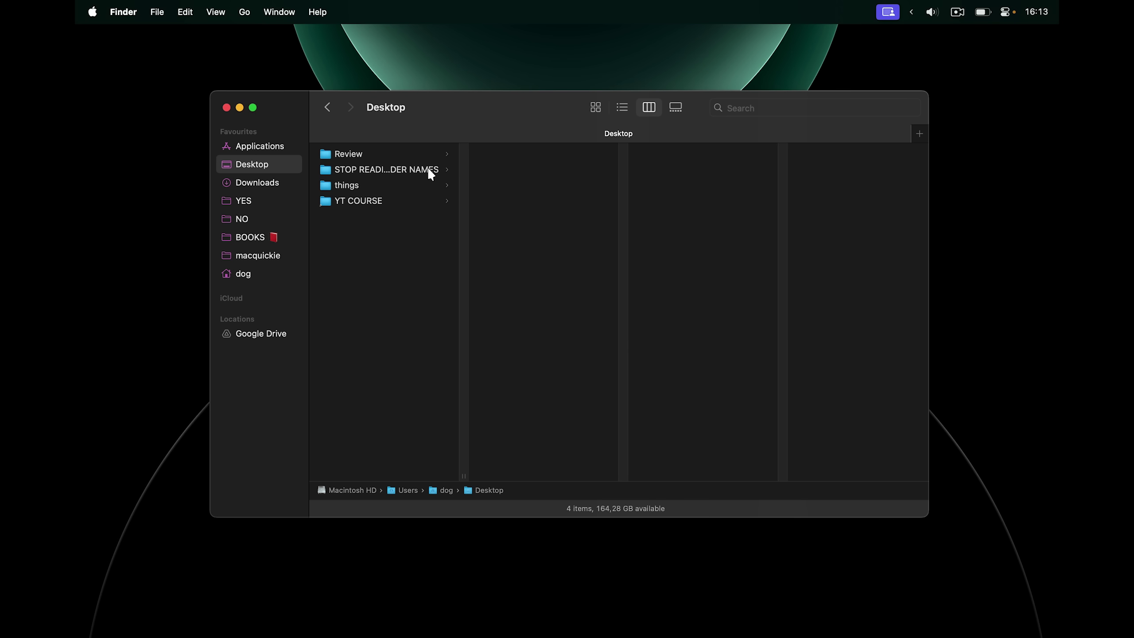
left_click(376, 165)
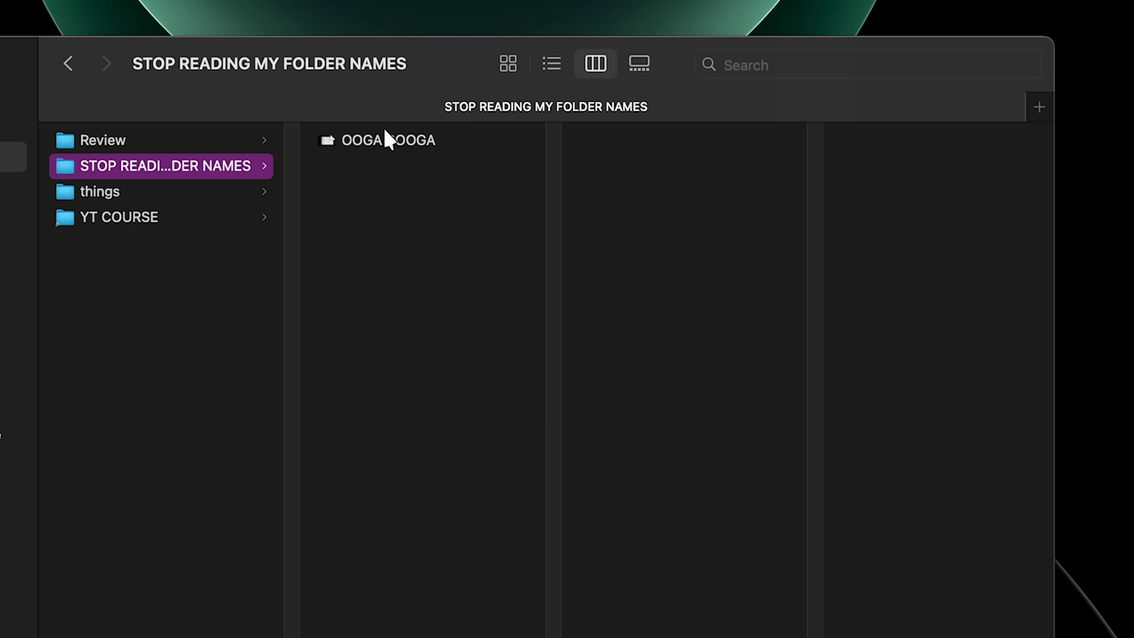
key("super+shift+n")
left_click(362, 204)
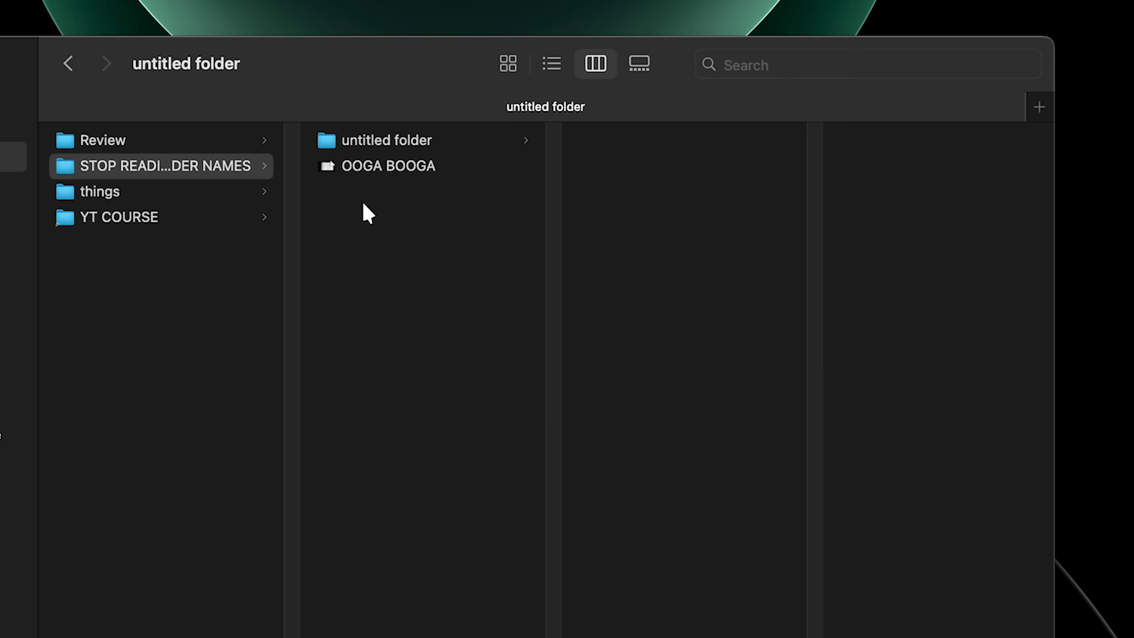
left_click(398, 144)
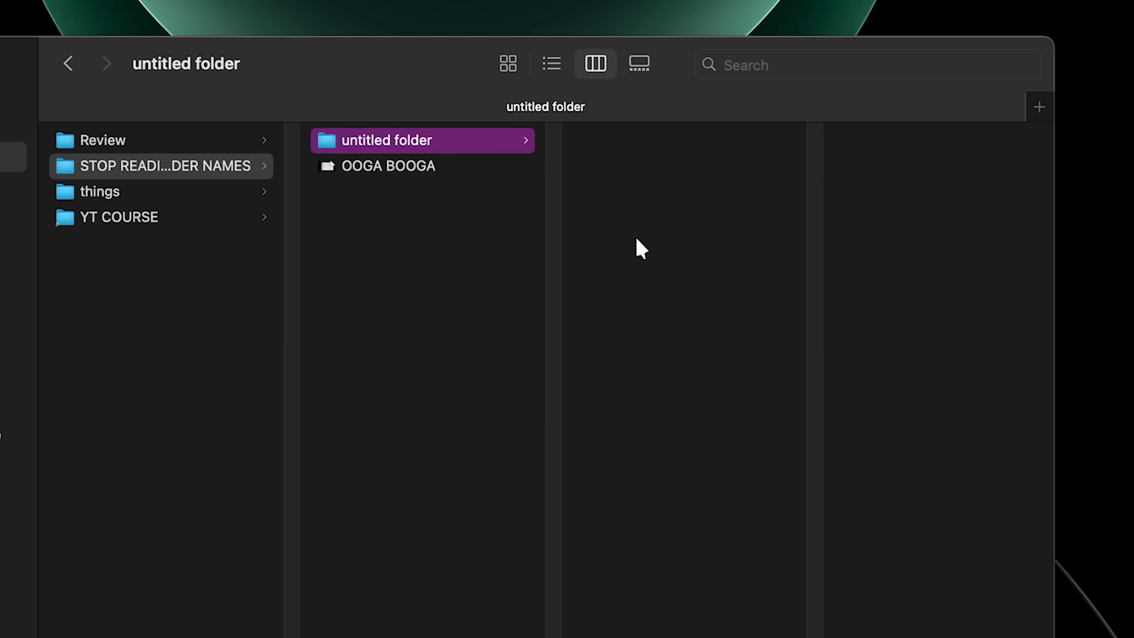
- Capture an area screenshot and drop it into untitled folder, checking its 1190×748 size
key("super+shift+4")
left_click_drag(308, 195, 696, 441)
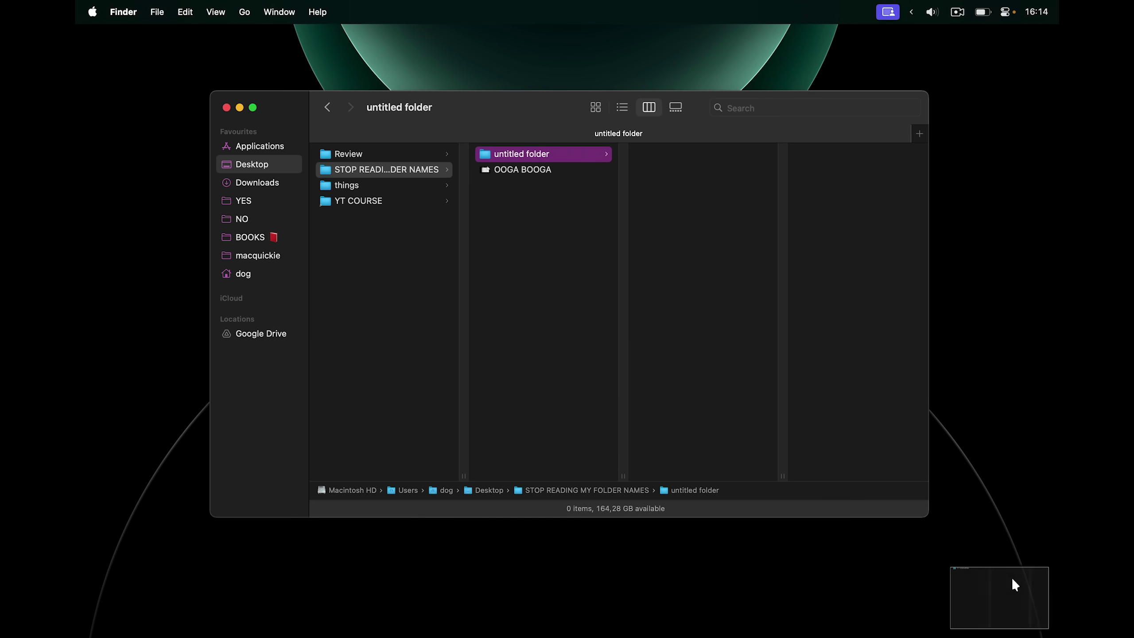
left_click_drag(1012, 577, 713, 368)
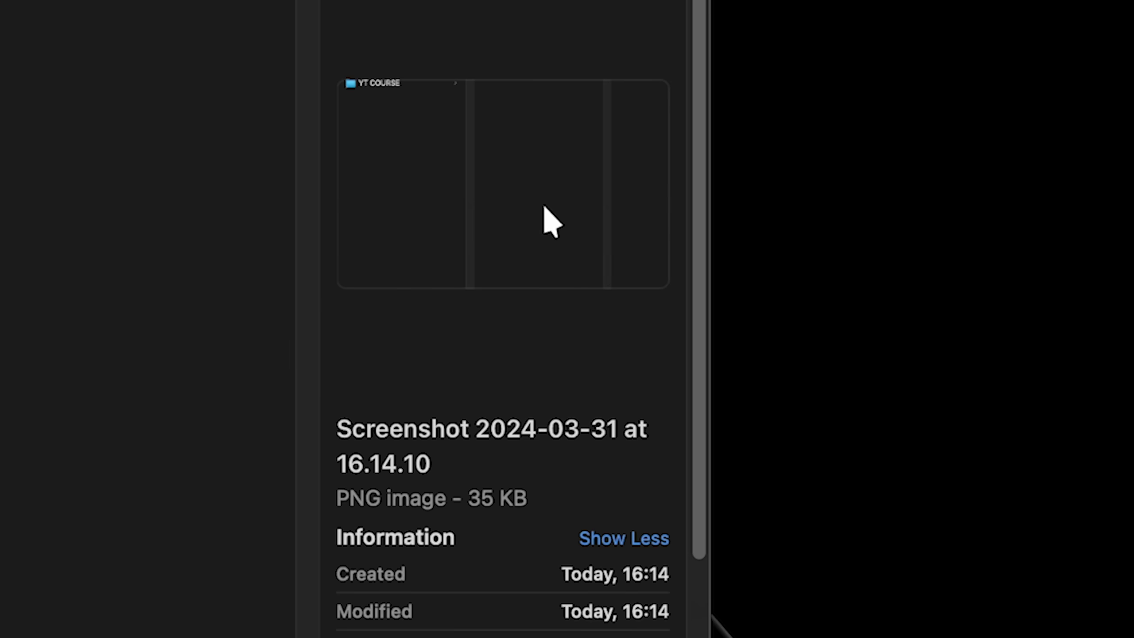
scroll(545, 220, "down", 5)
left_click_drag(581, 408, 670, 408)
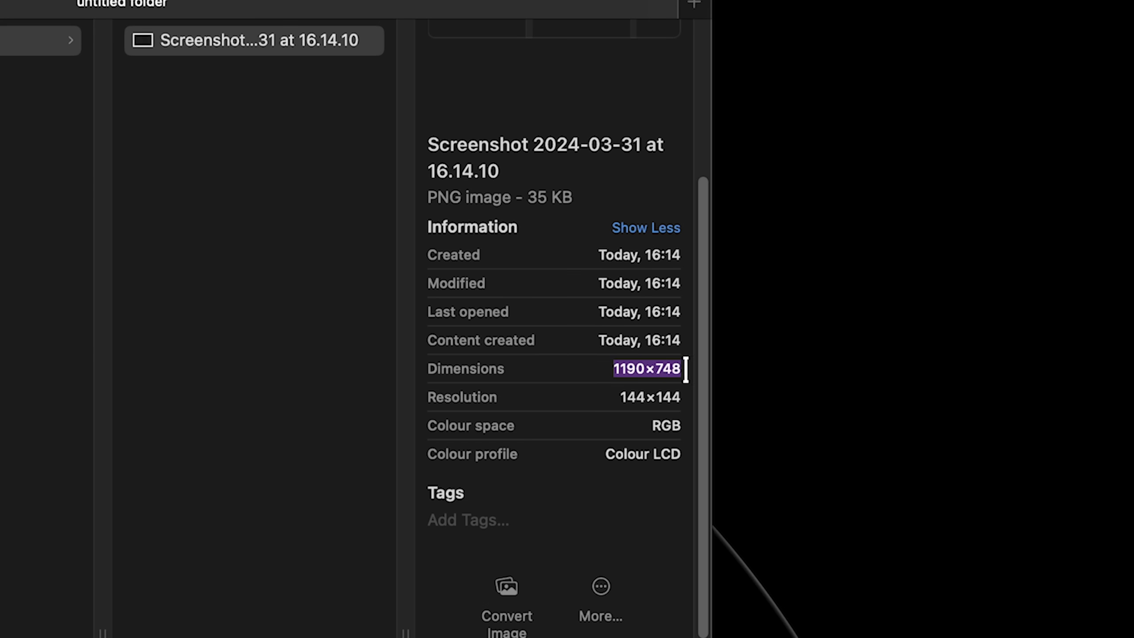
scroll(615, 258, "up", 4)
scroll(599, 251, "up", 2)
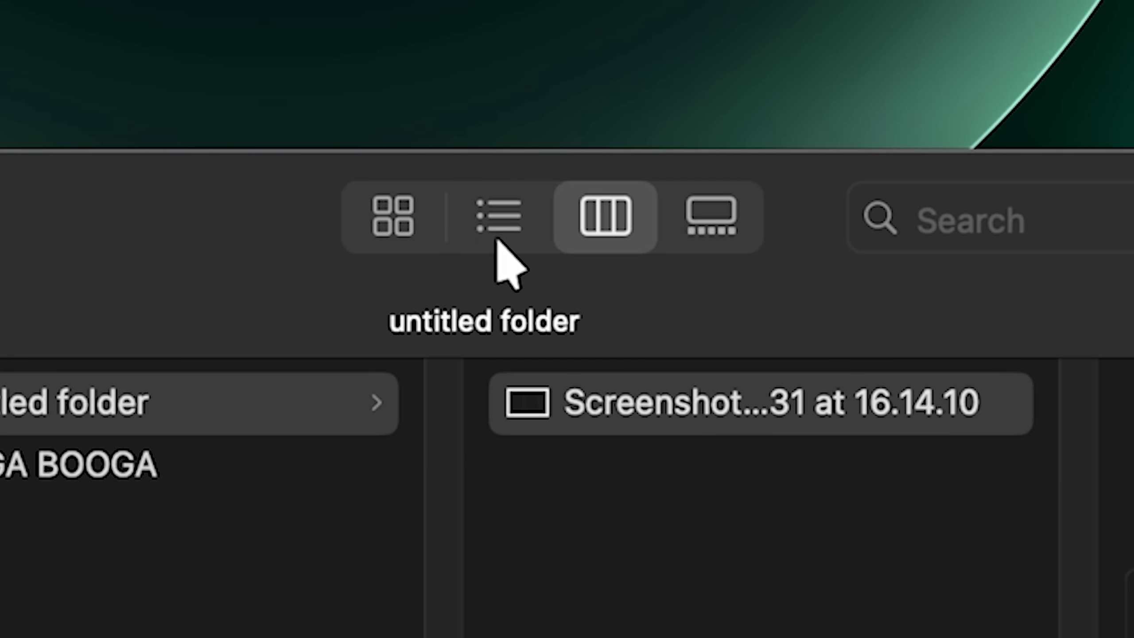
- Switch to list view, deselect the screenshot, close the window, and open a new Desktop window
left_click(497, 235)
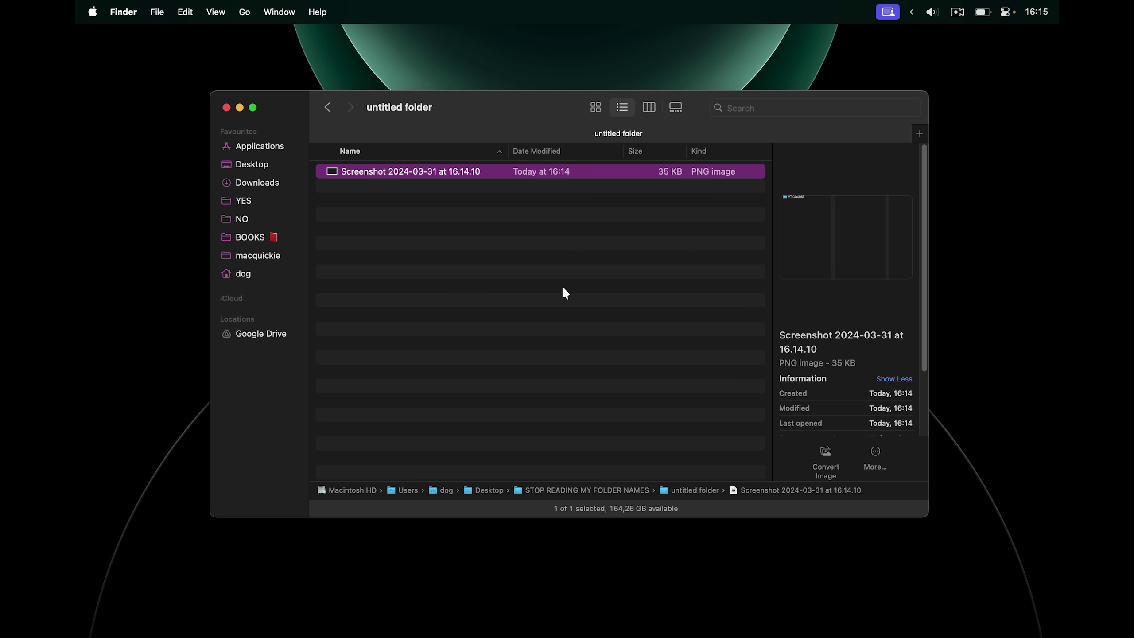
mouse_move(456, 630)
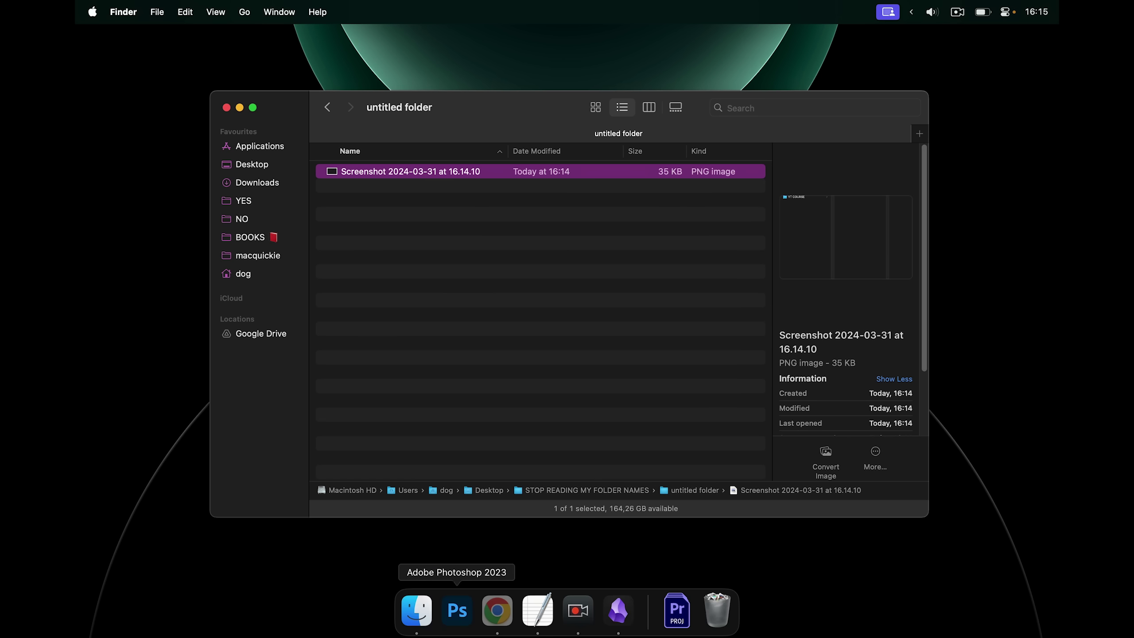
left_click(428, 359)
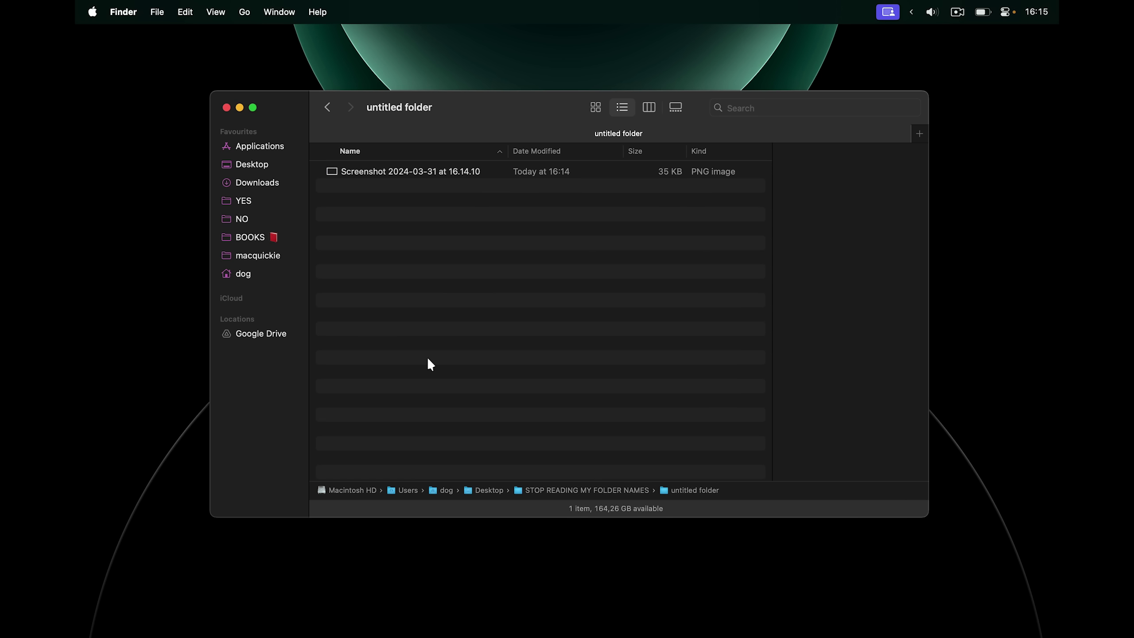
key("super+w")
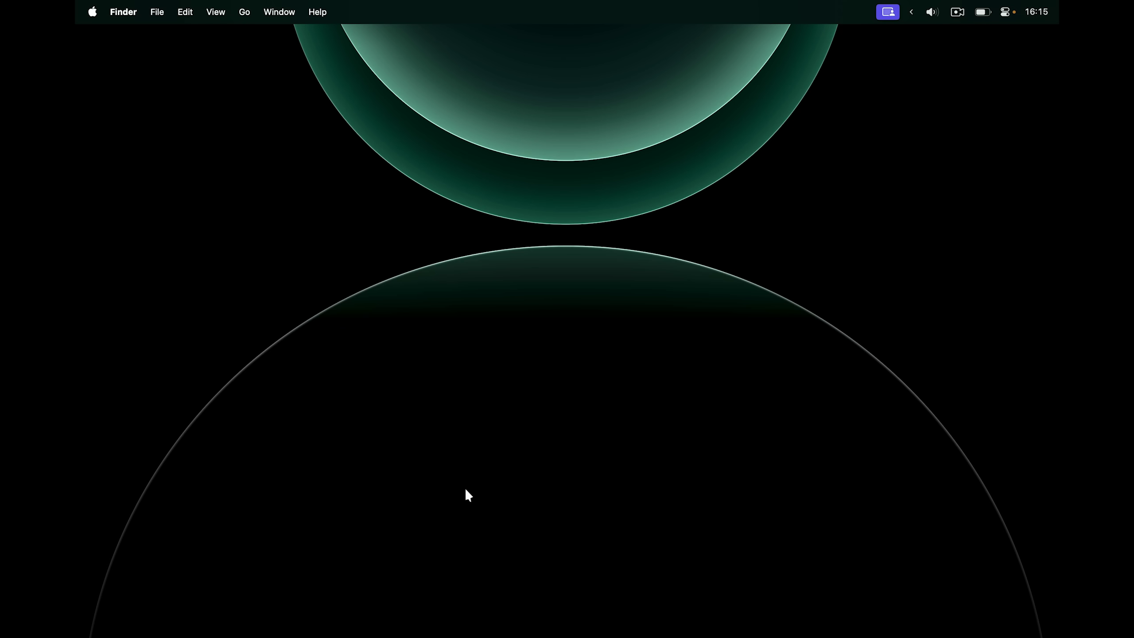
left_click(429, 623)
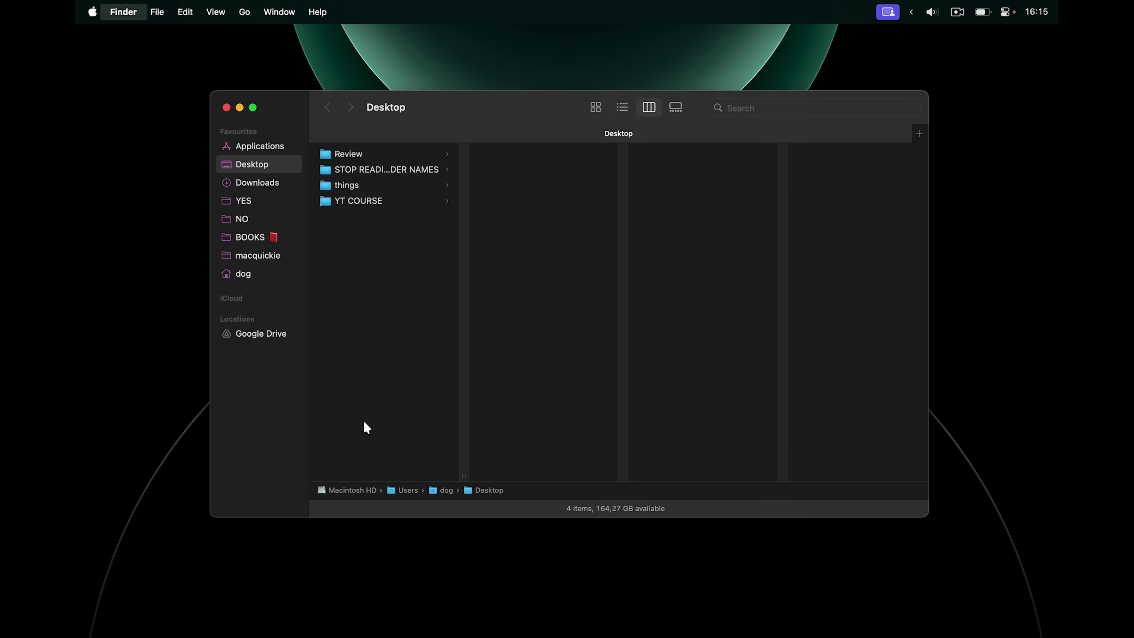
- Show the Desktop contents as a list in Finder and turn on the path bar
left_click(624, 106)
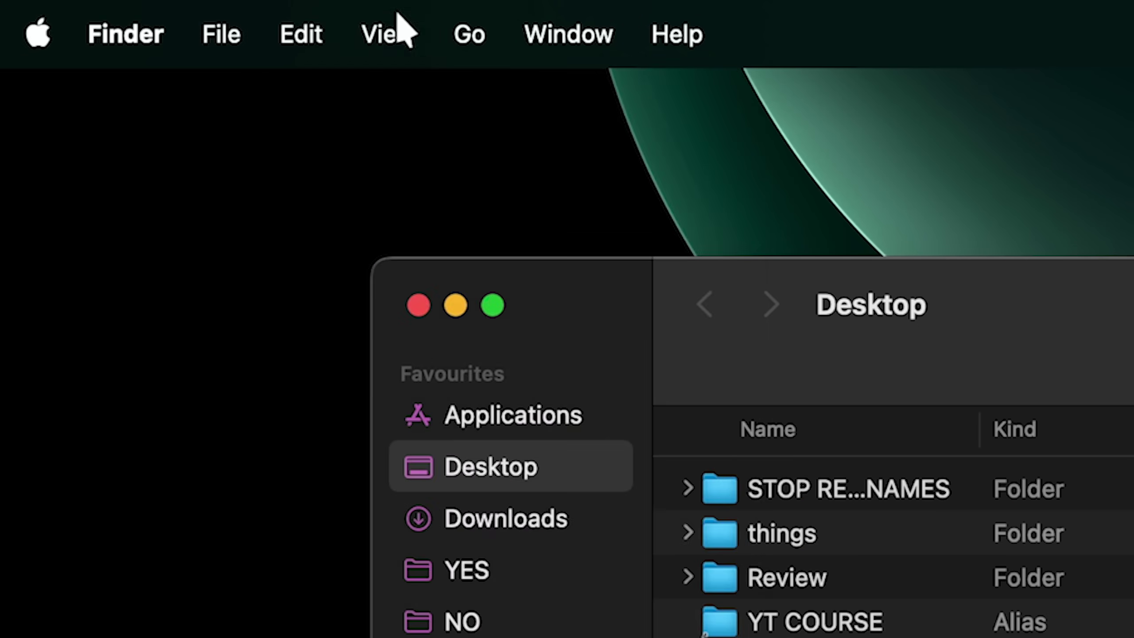
left_click(397, 25)
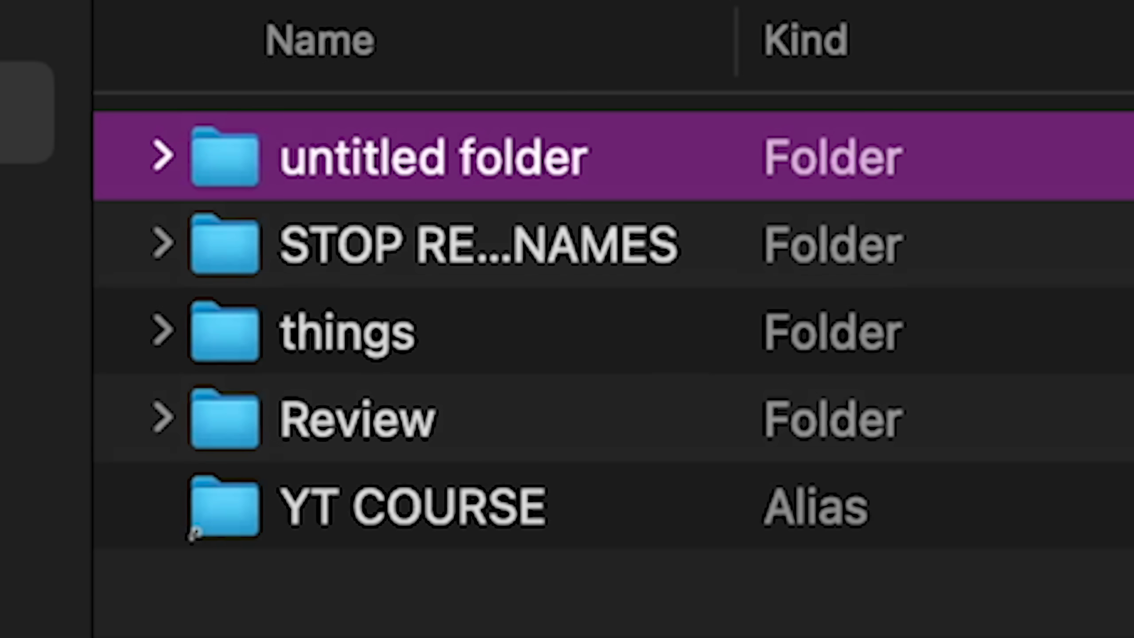
left_click(480, 246)
- Rename the untitled folder to 'ksnsdfkanklnasf'
left_click(434, 157)
key("Return")
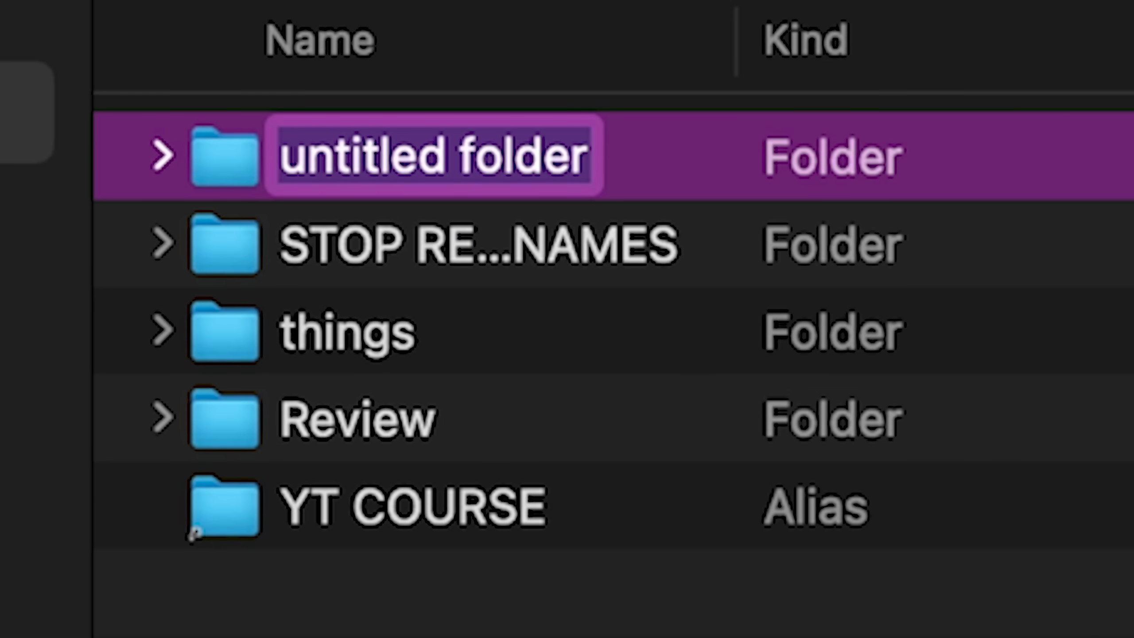
type("ksnsdfkanklnasf")
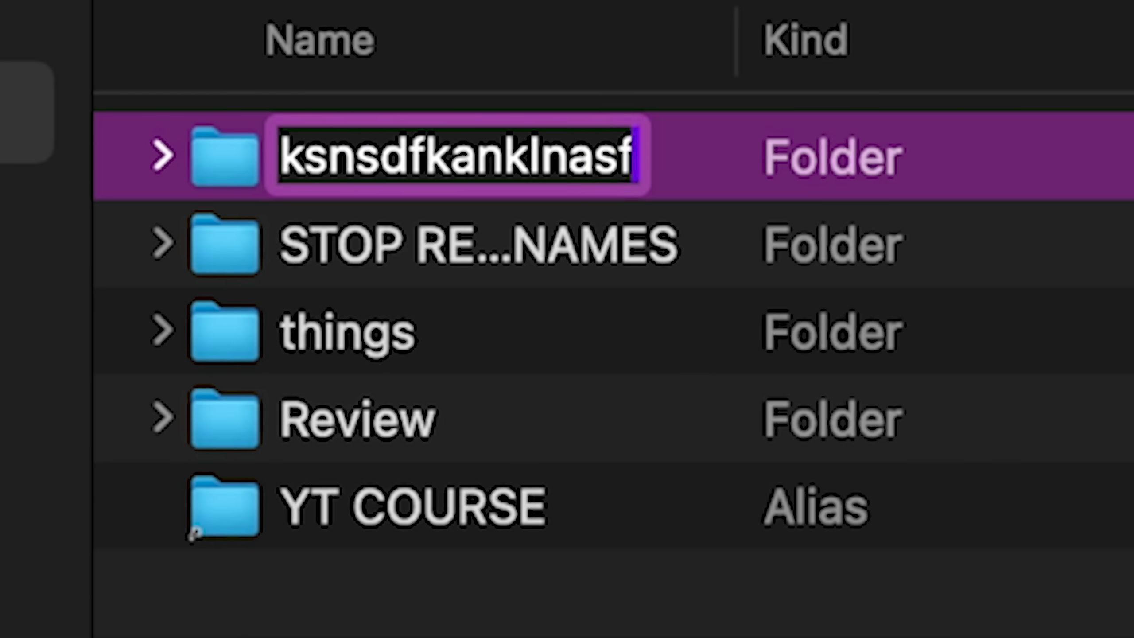
key("Return")
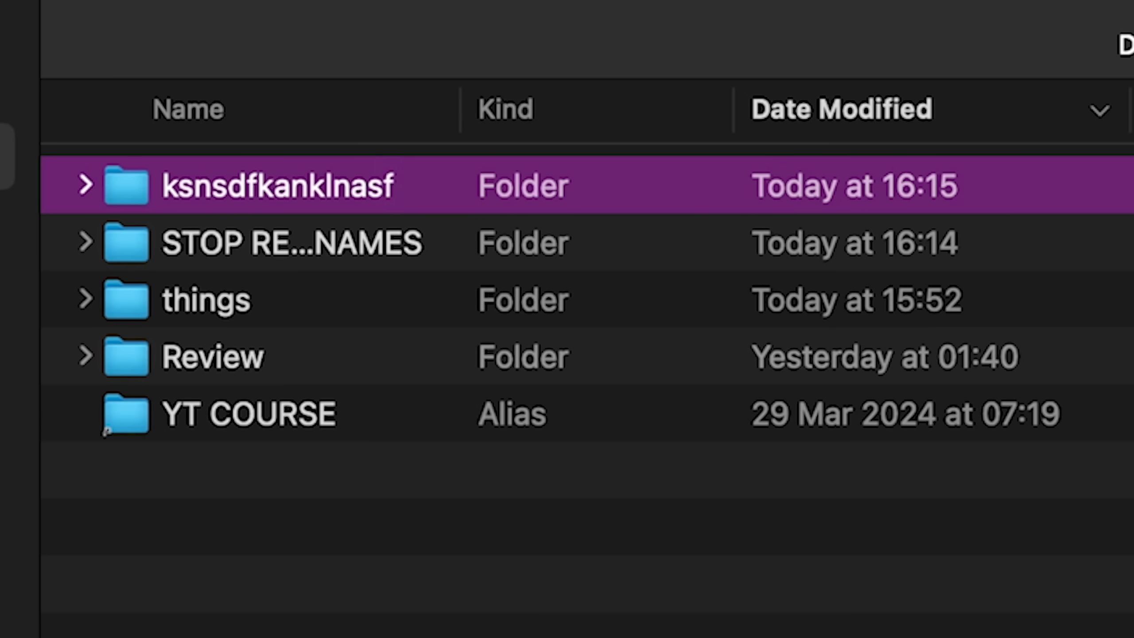
- Rename the folder again to 'dfnsdklfnds', open it to confirm it's empty, then close the window
key("Return")
type("dfnsdklfnds")
key("Return")
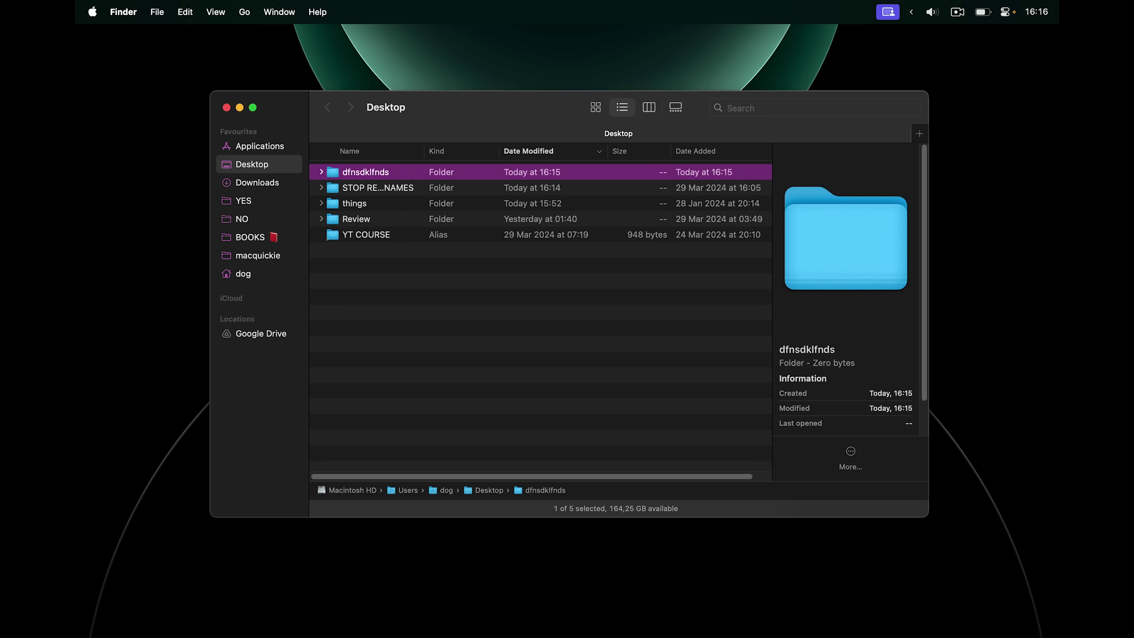
key("super+Down")
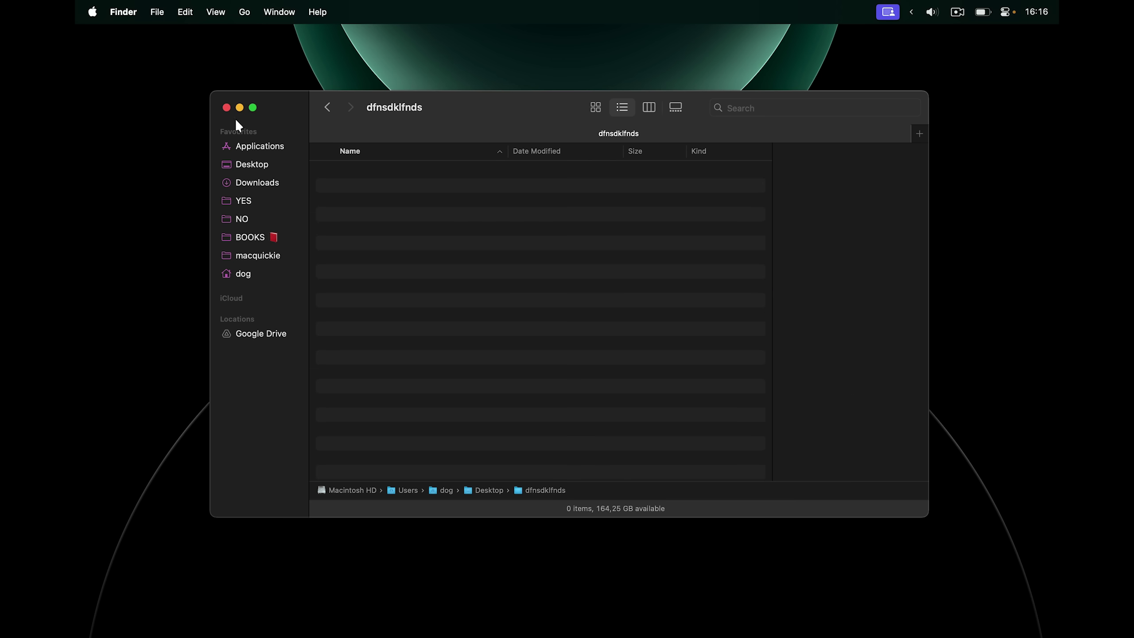
left_click(226, 107)
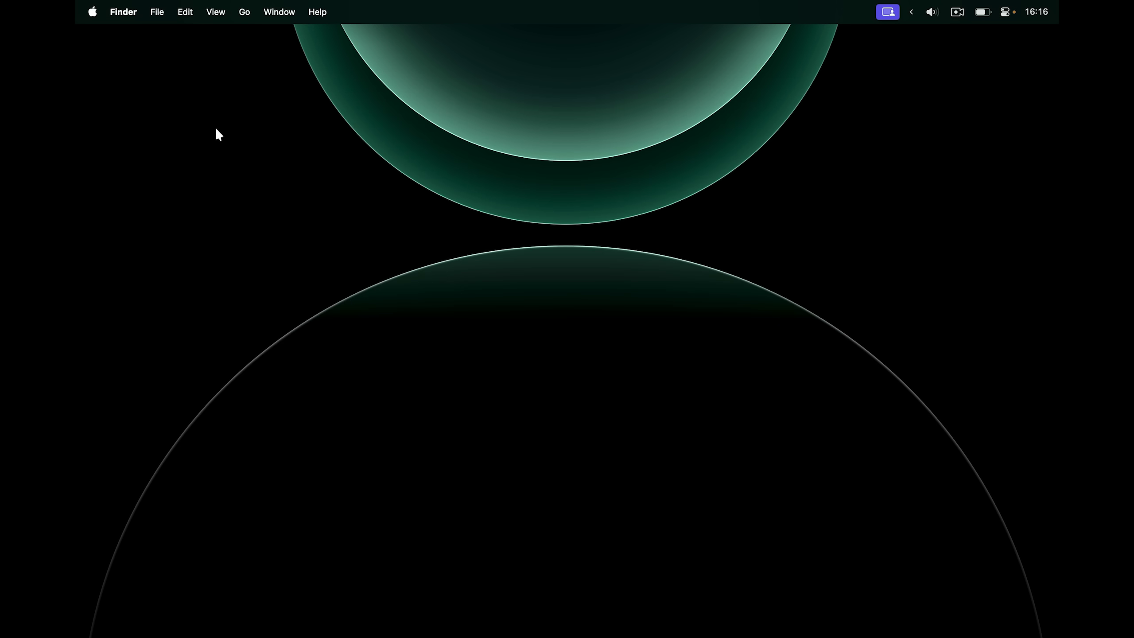